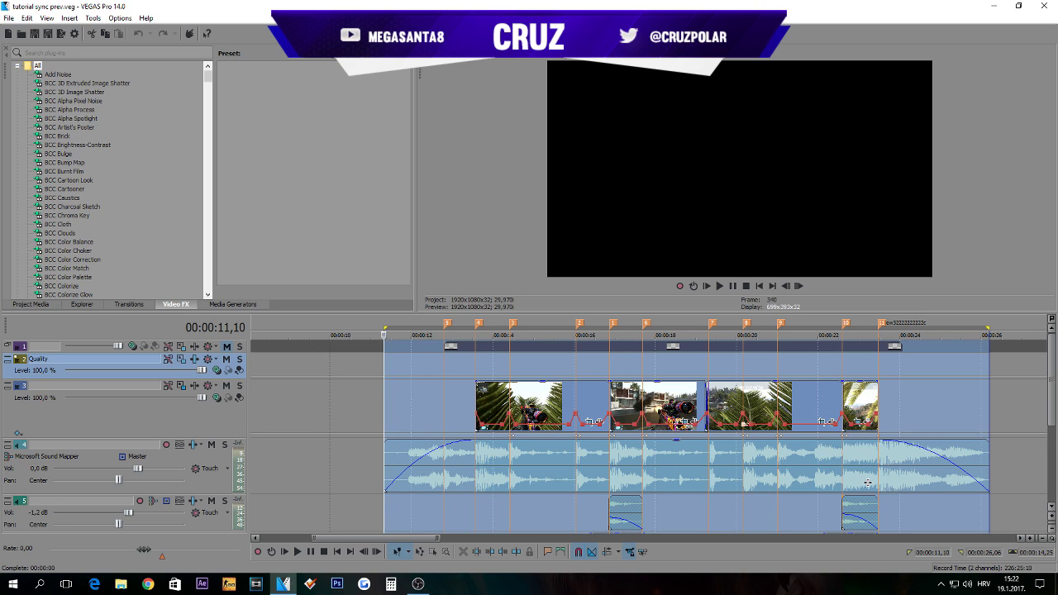
# Play back the synced montage for review and place the playhead at 00:00:16,04
pyautogui.press('space')
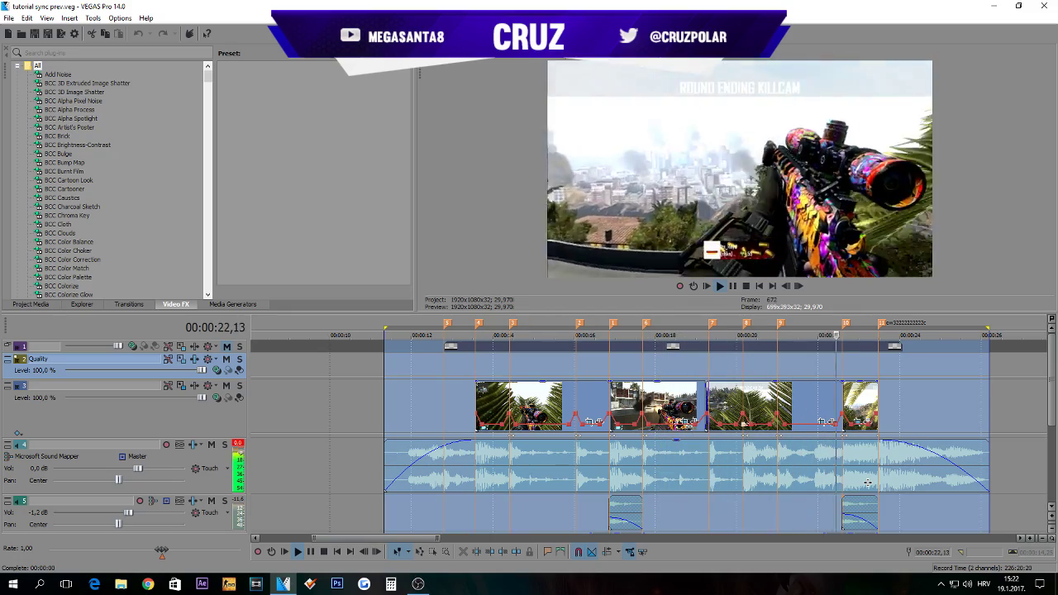
pyautogui.press('space')
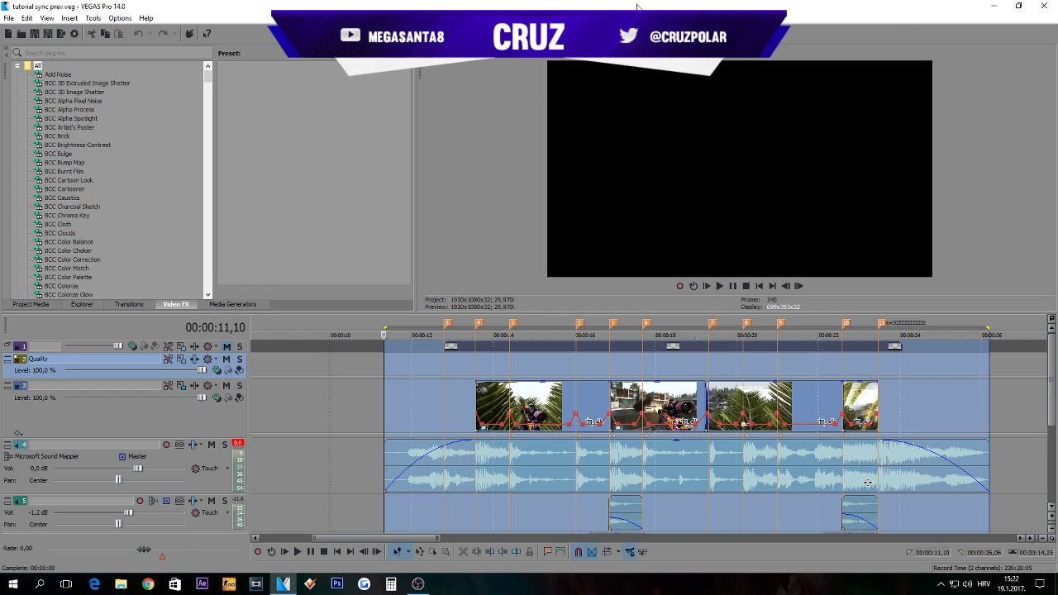
pyautogui.click(683, 402)
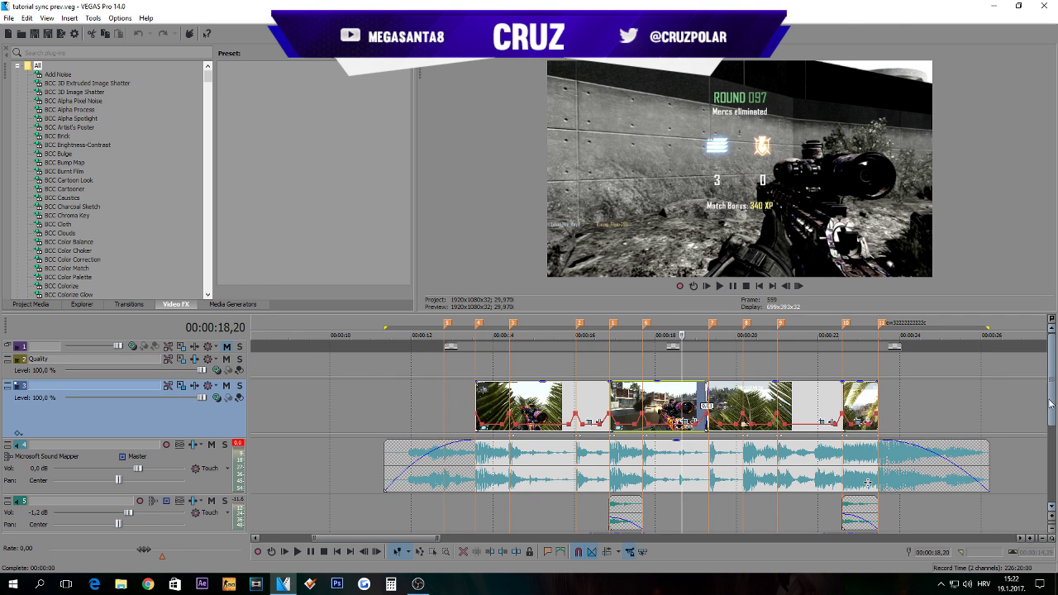
pyautogui.click(570, 368)
pyautogui.click(580, 360)
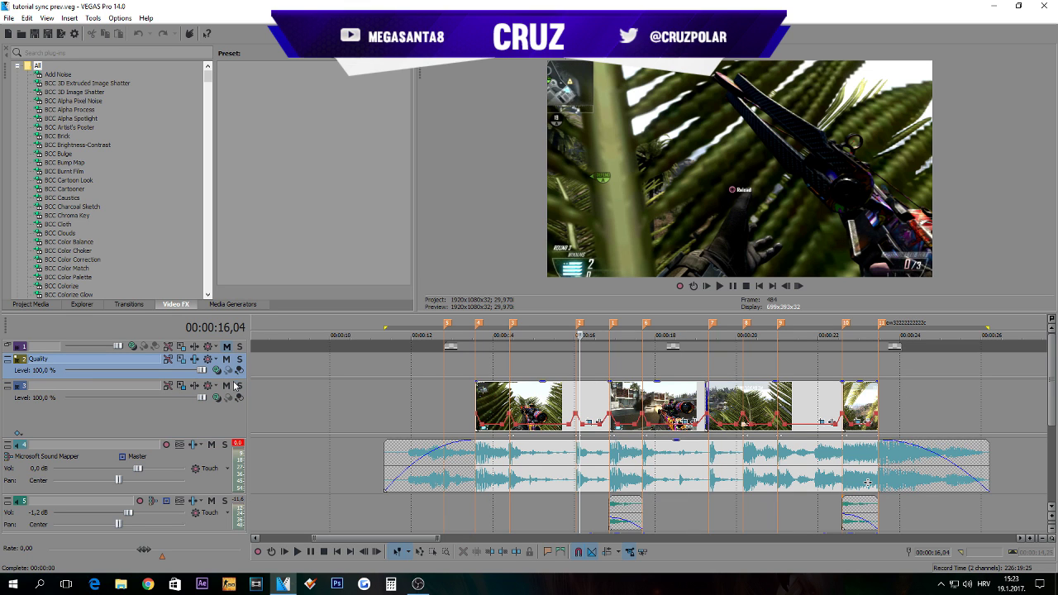
# Compare the frame at 00:00:16,04 with the Quality track muted and unmuted
pyautogui.moveTo(237, 379); pyautogui.dragTo(239, 382)
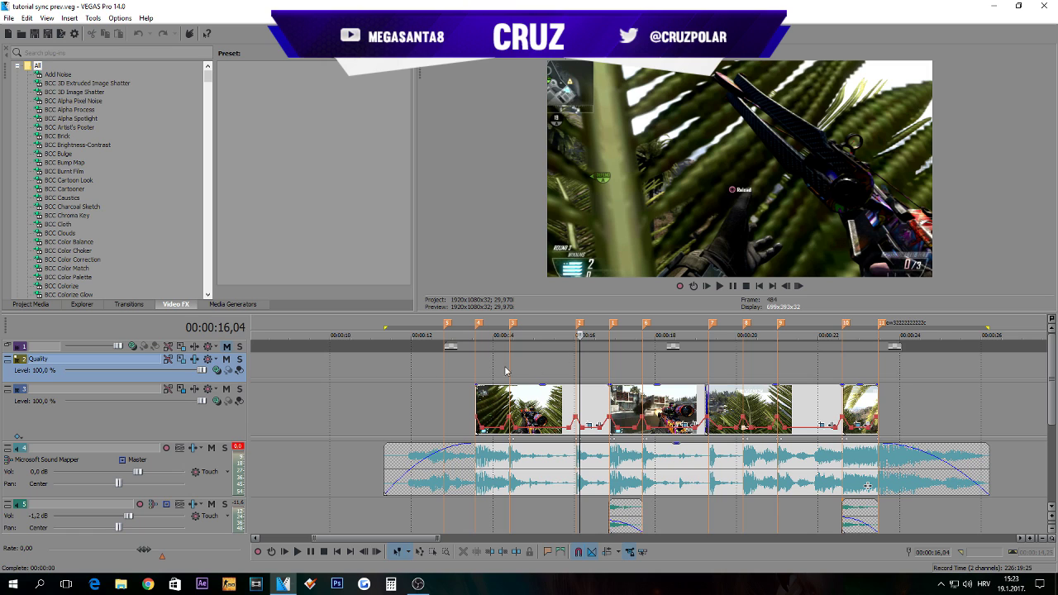
pyautogui.click(227, 360)
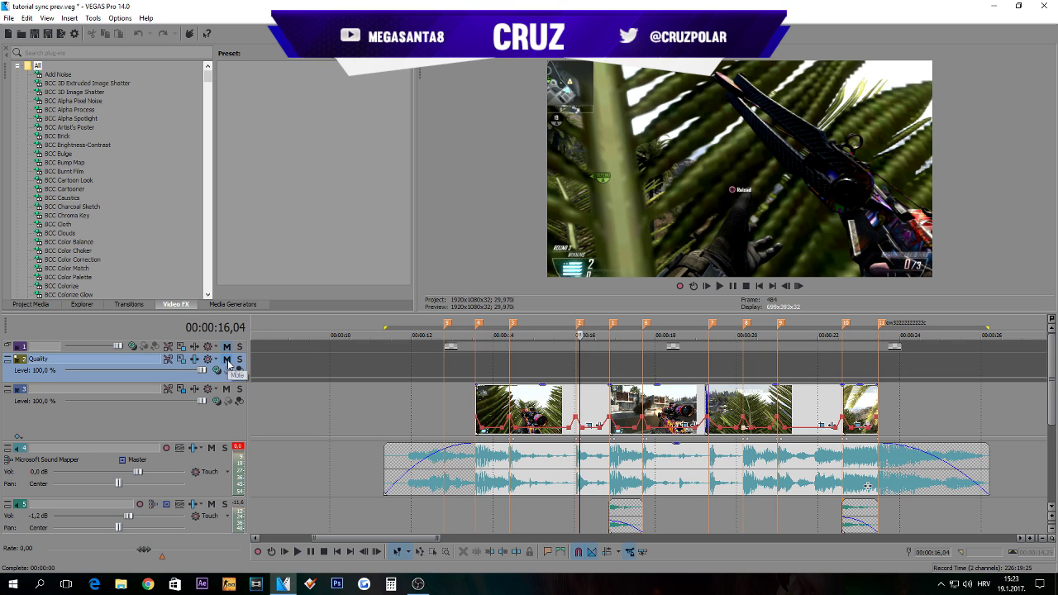
pyautogui.click(227, 360)
pyautogui.click(228, 360)
pyautogui.click(228, 360)
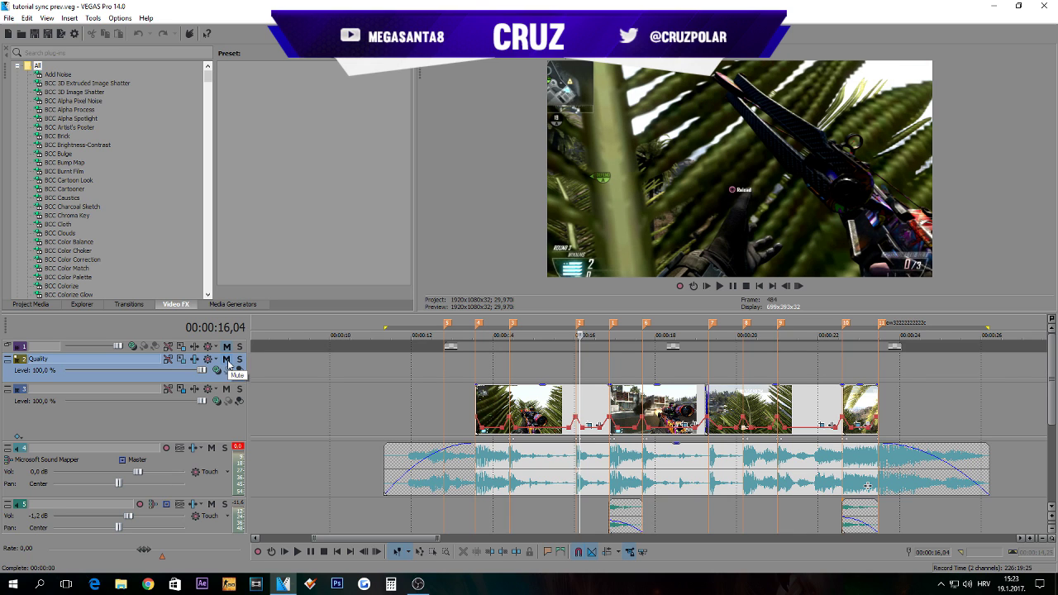
# Move the playhead to 00:00:16,26 and compare the gunshot frame with the Quality track muted and unmuted
pyautogui.click(612, 374)
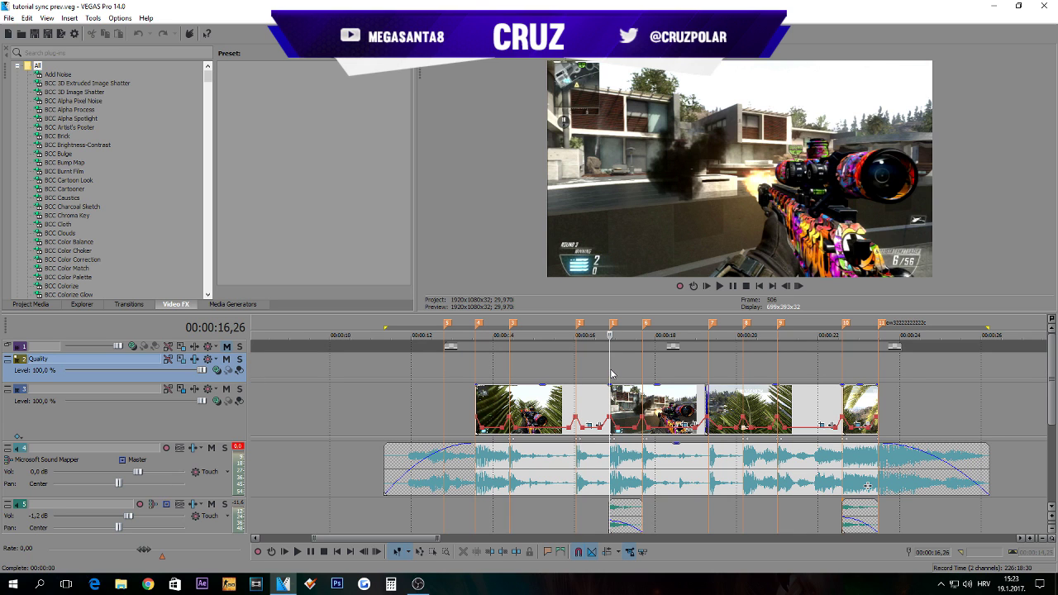
pyautogui.click(228, 360)
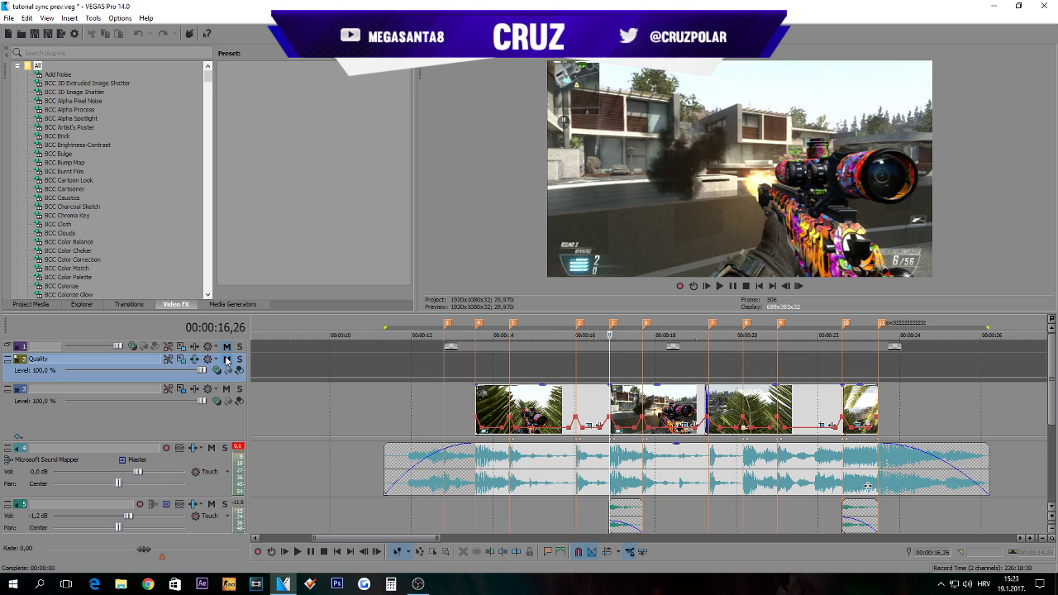
pyautogui.click(229, 360)
pyautogui.click(228, 360)
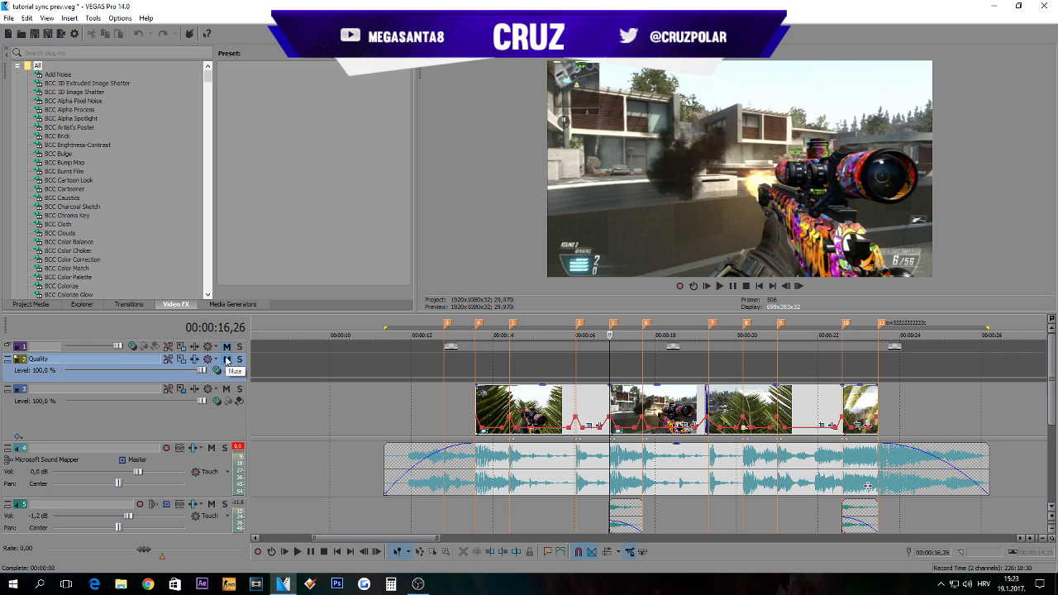
pyautogui.click(226, 359)
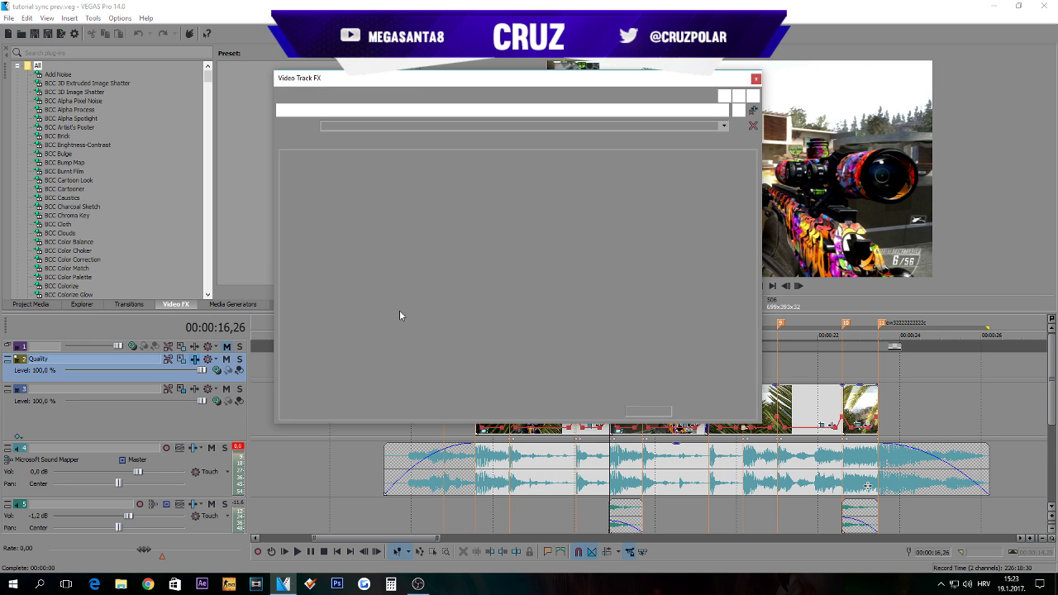
pyautogui.click(756, 78)
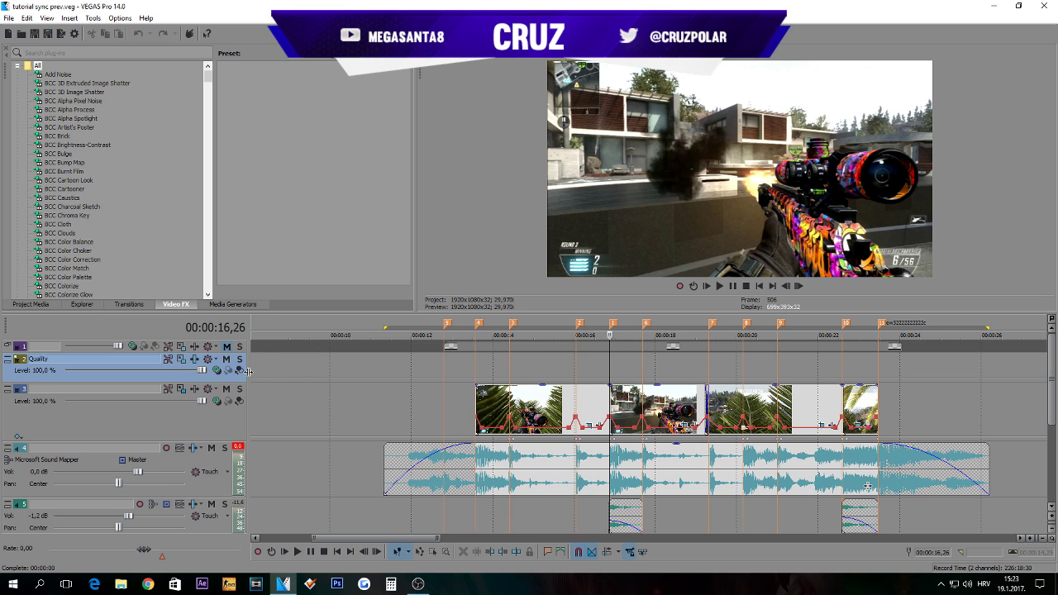
pyautogui.rightClick(239, 428)
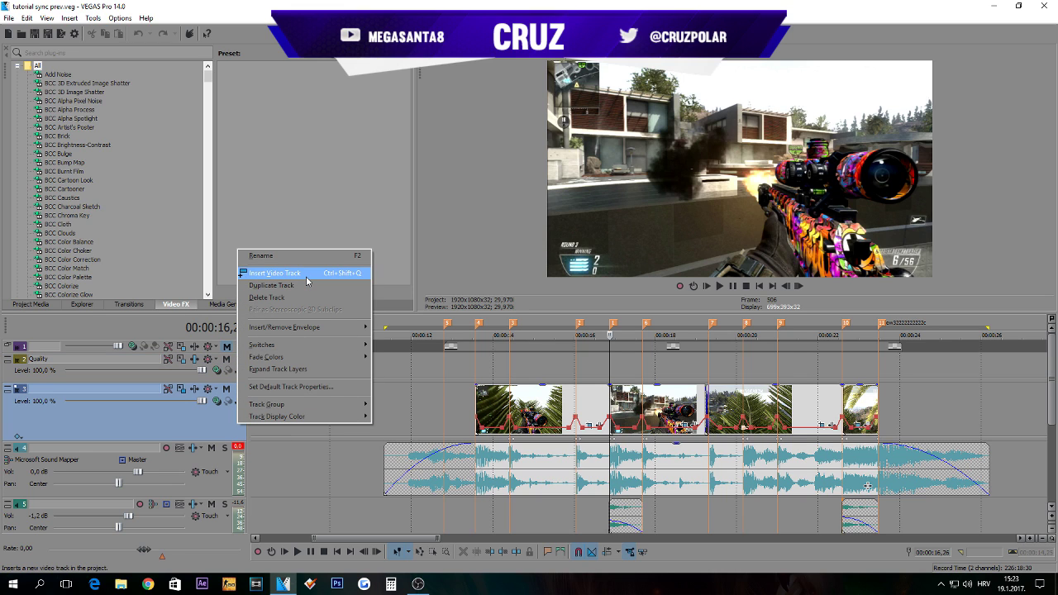
pyautogui.click(212, 440)
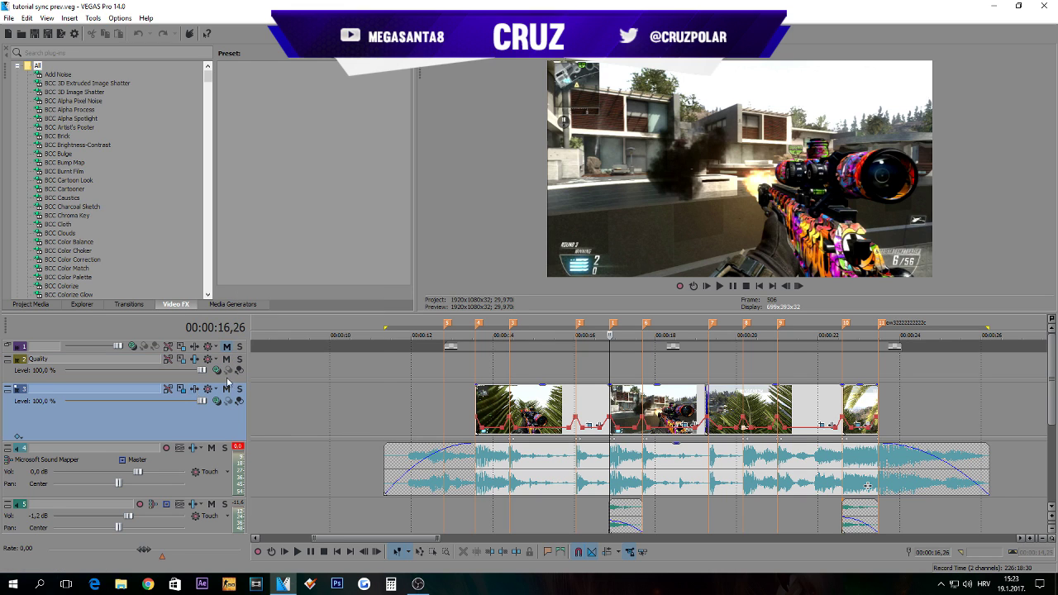
# Review the Brightness and Contrast and Sharpen settings in the Quality track's effects chain
pyautogui.click(194, 359)
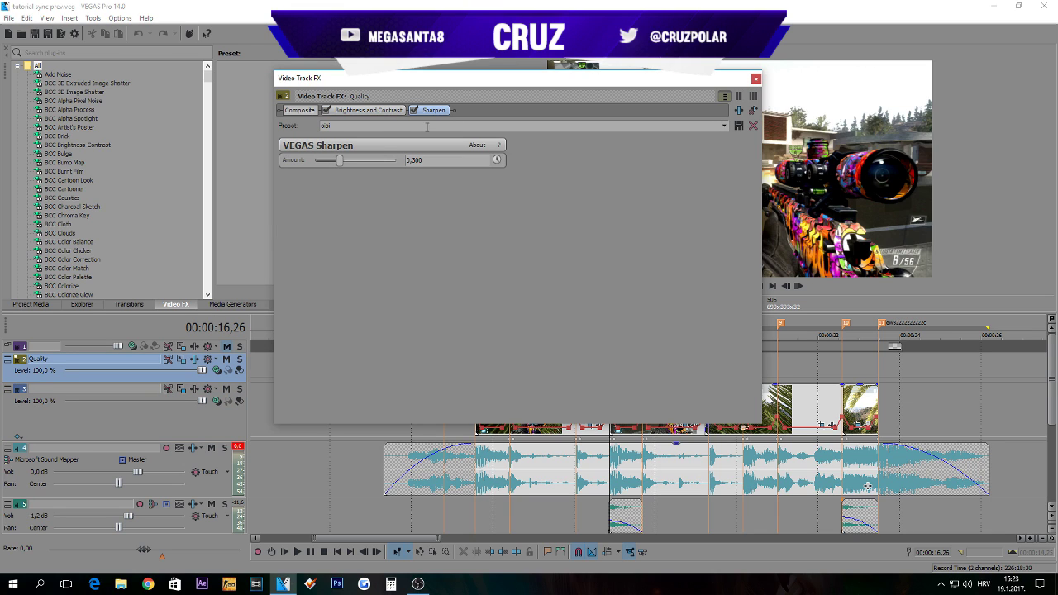
pyautogui.click(369, 110)
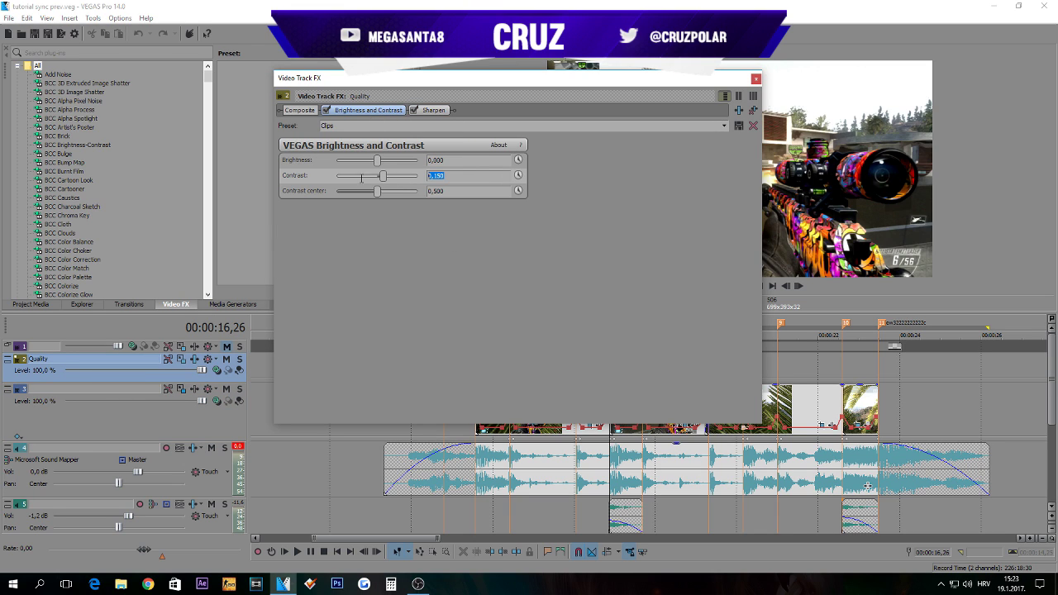
pyautogui.click(446, 191)
pyautogui.click(454, 162)
pyautogui.click(468, 177)
pyautogui.click(434, 110)
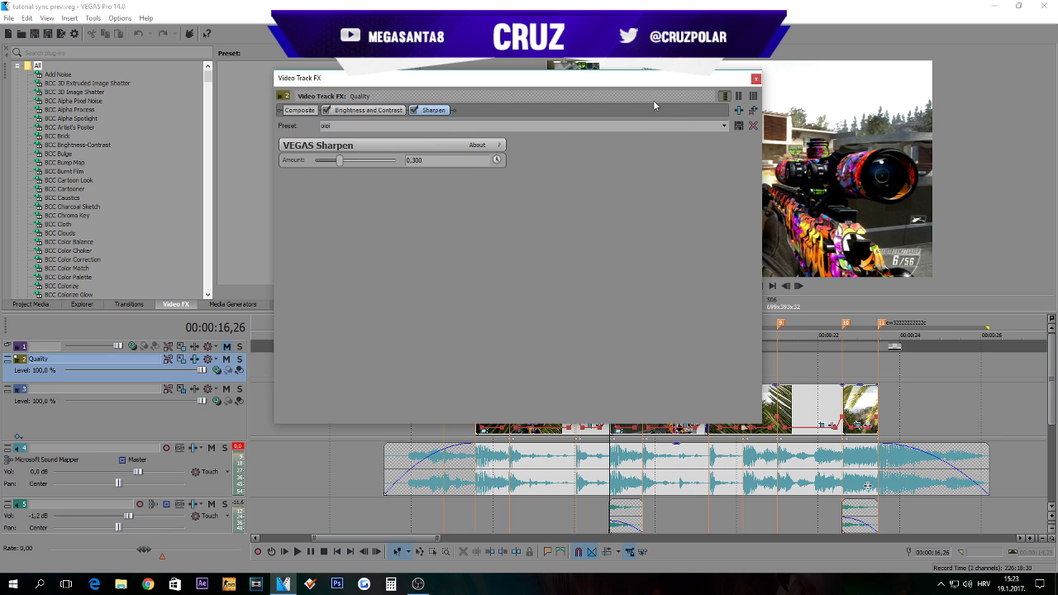
pyautogui.click(394, 112)
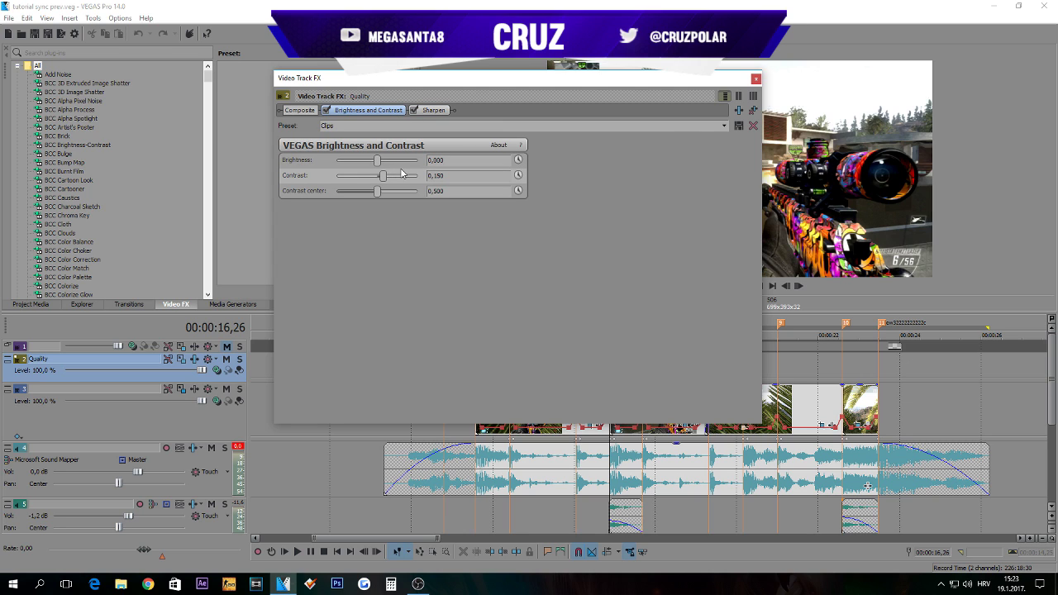
pyautogui.click(756, 79)
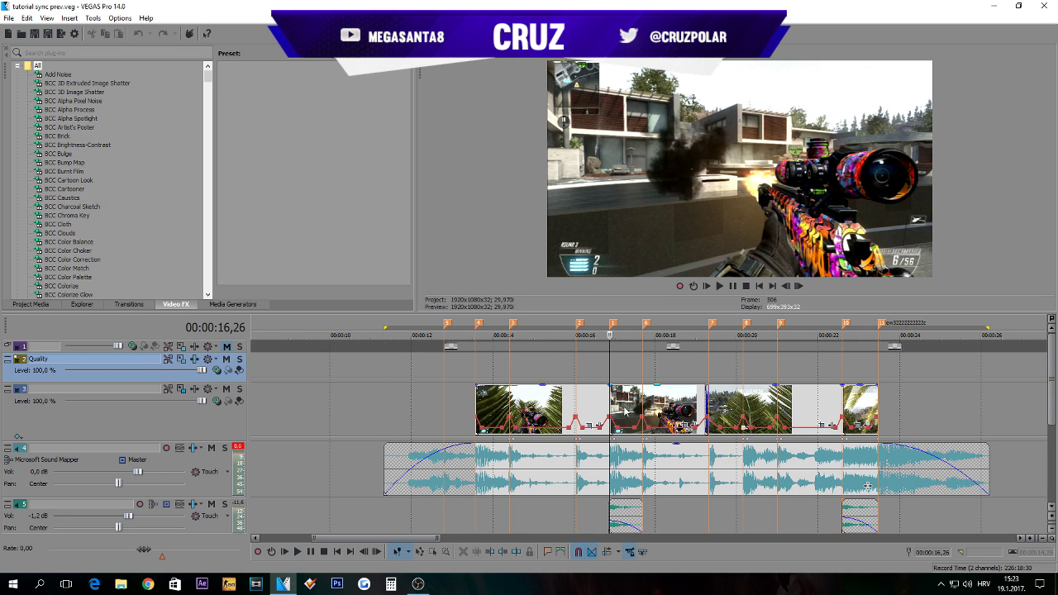
# Examine the cut between the first and second clips frame by frame, finishing at 00:00:16,25
pyautogui.click(564, 403)
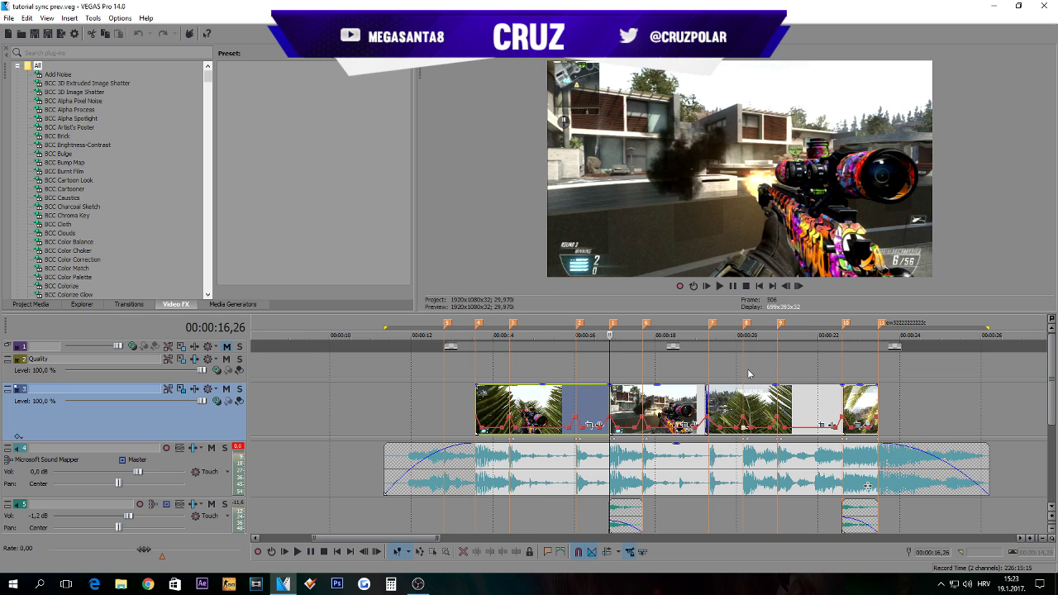
pyautogui.scroll(3, 749, 374)
pyautogui.click(646, 403)
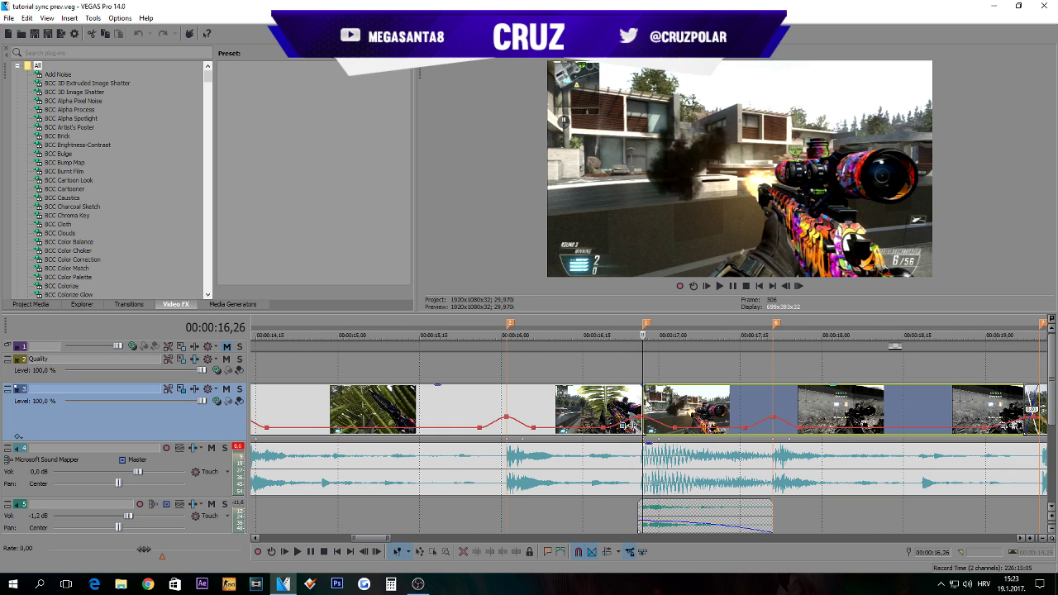
pyautogui.click(799, 286)
pyautogui.click(798, 286)
pyautogui.click(799, 286)
pyautogui.scroll(4, 607, 408)
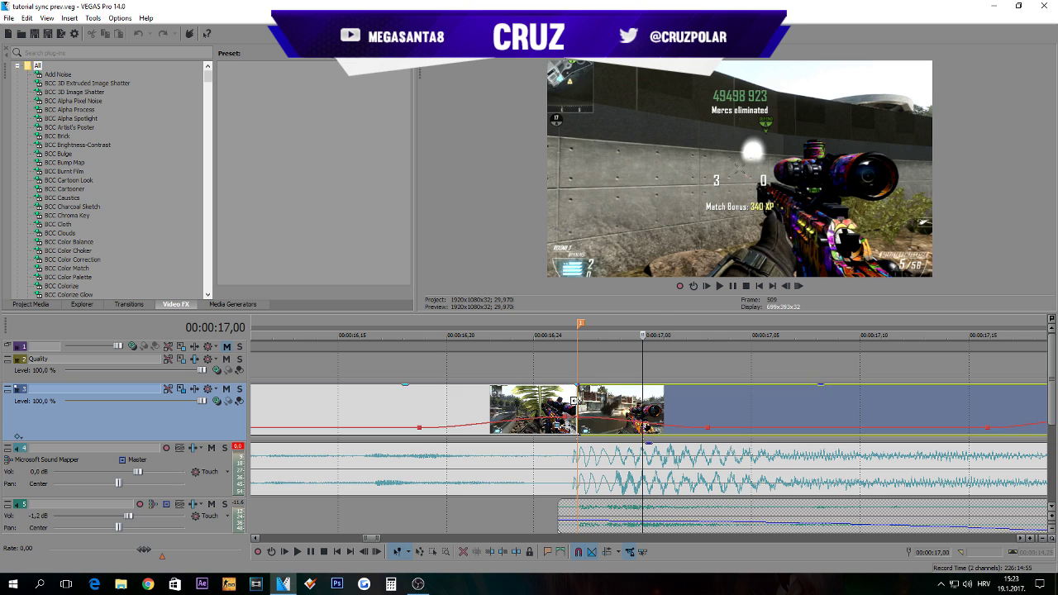
pyautogui.click(576, 401)
pyautogui.scroll(-3, 576, 401)
pyautogui.click(787, 286)
pyautogui.click(786, 286)
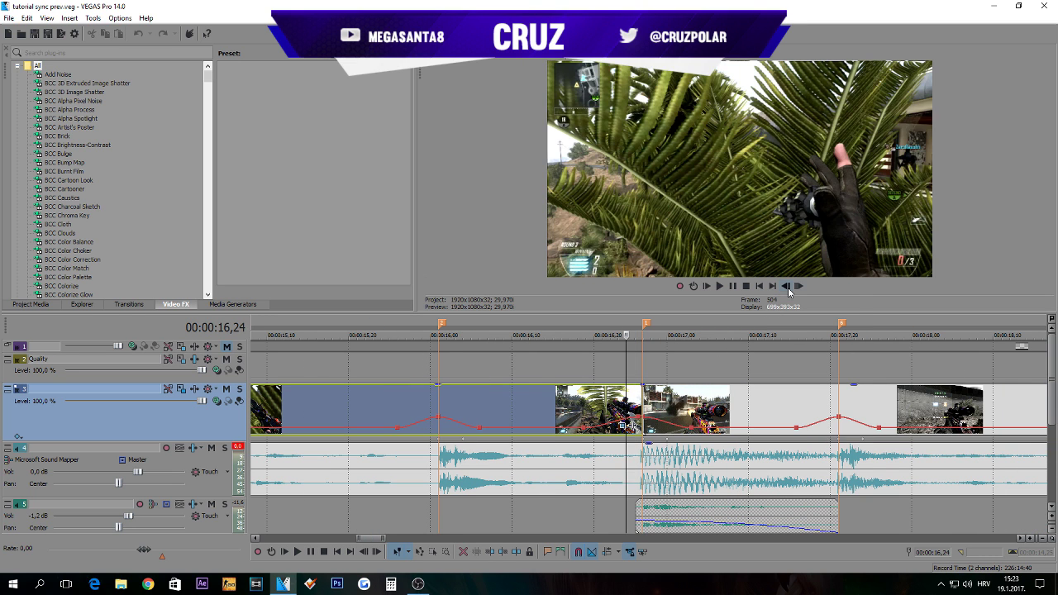
pyautogui.click(799, 286)
pyautogui.click(799, 286)
pyautogui.click(786, 287)
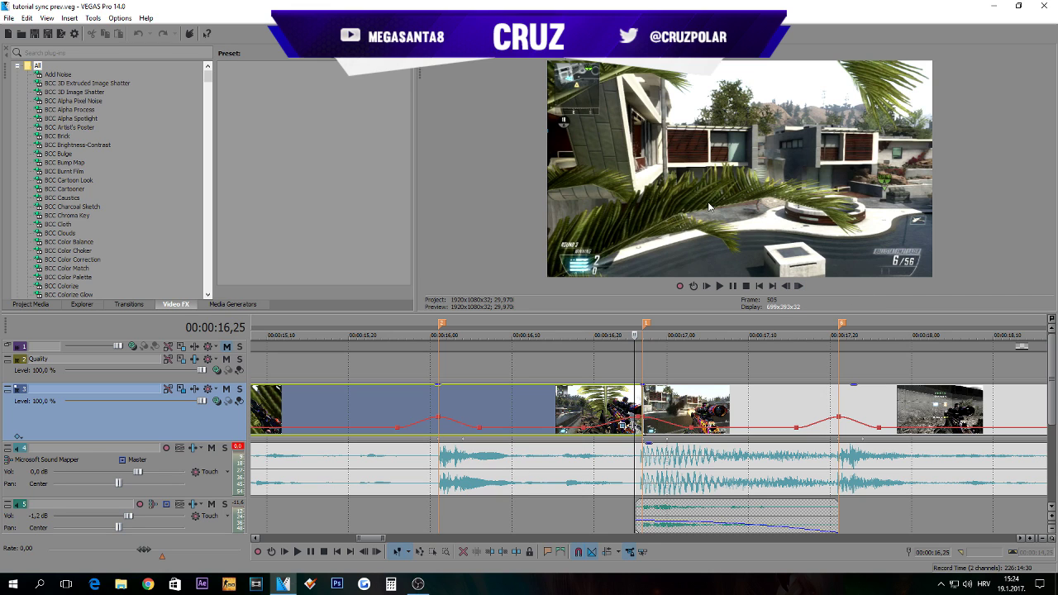
# Mute the Quality track, move the playhead to 00:00:16,26 and select the second clip
pyautogui.click(227, 359)
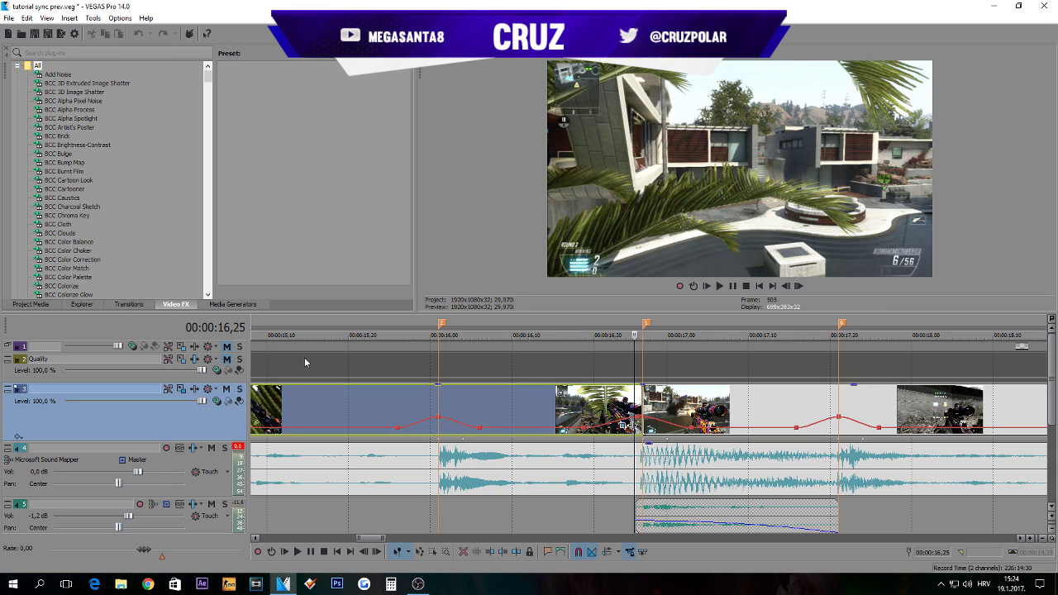
pyautogui.click(799, 286)
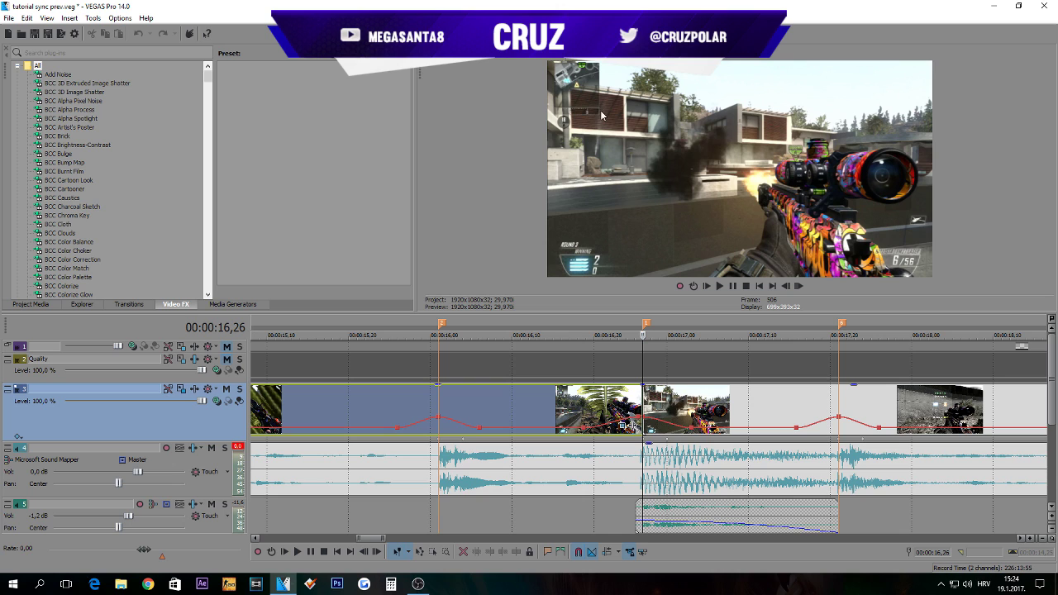
pyautogui.click(645, 395)
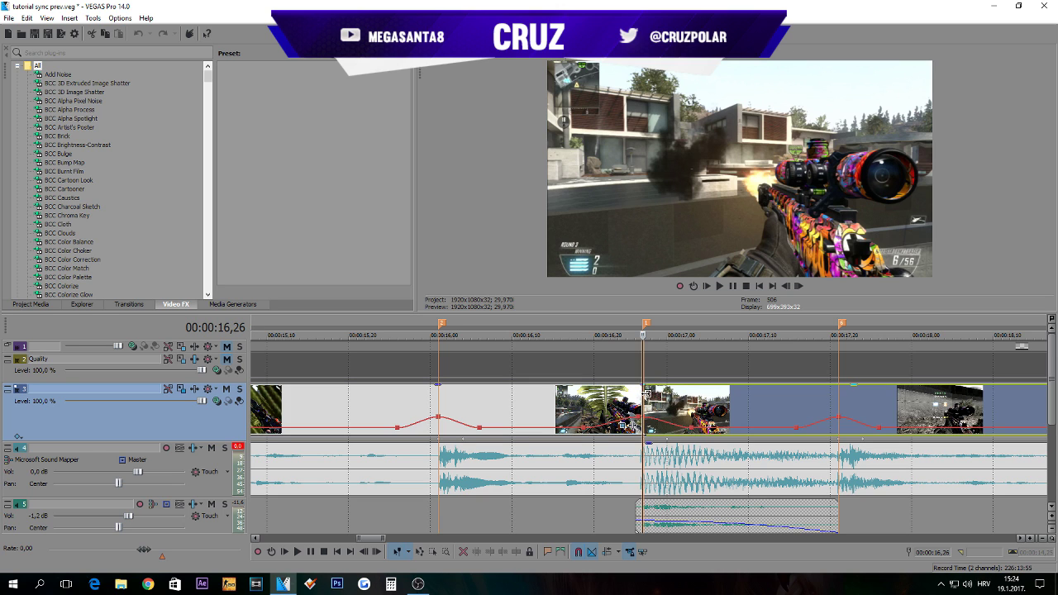
pyautogui.scroll(-3, 1034, 487)
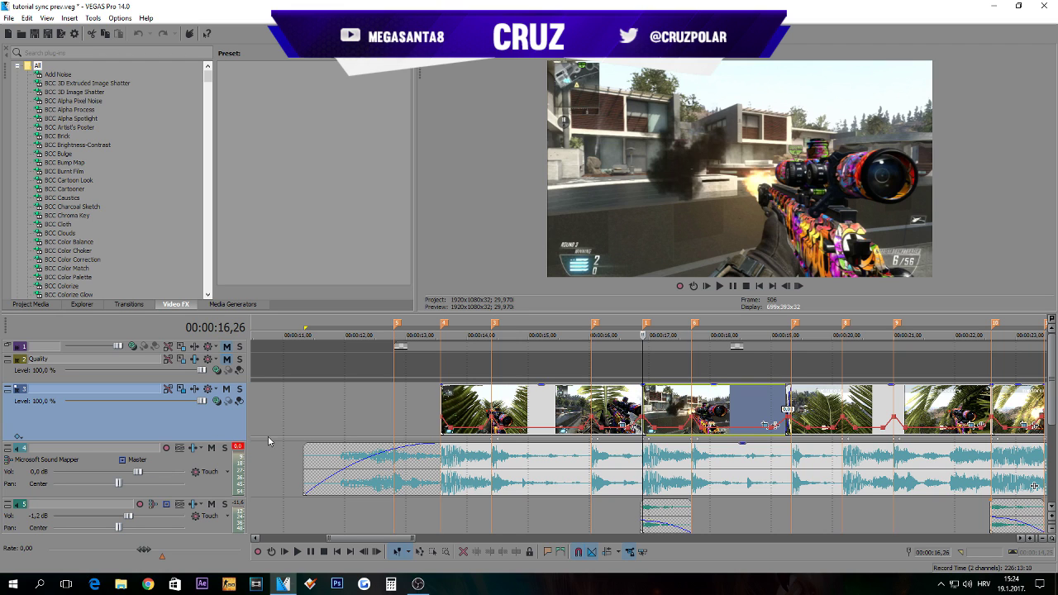
# Apply the default Magic Bullet Looks video effect to the whole track that holds the gameplay clips
pyautogui.scroll(-10, 144, 246)
pyautogui.scroll(-20, 144, 246)
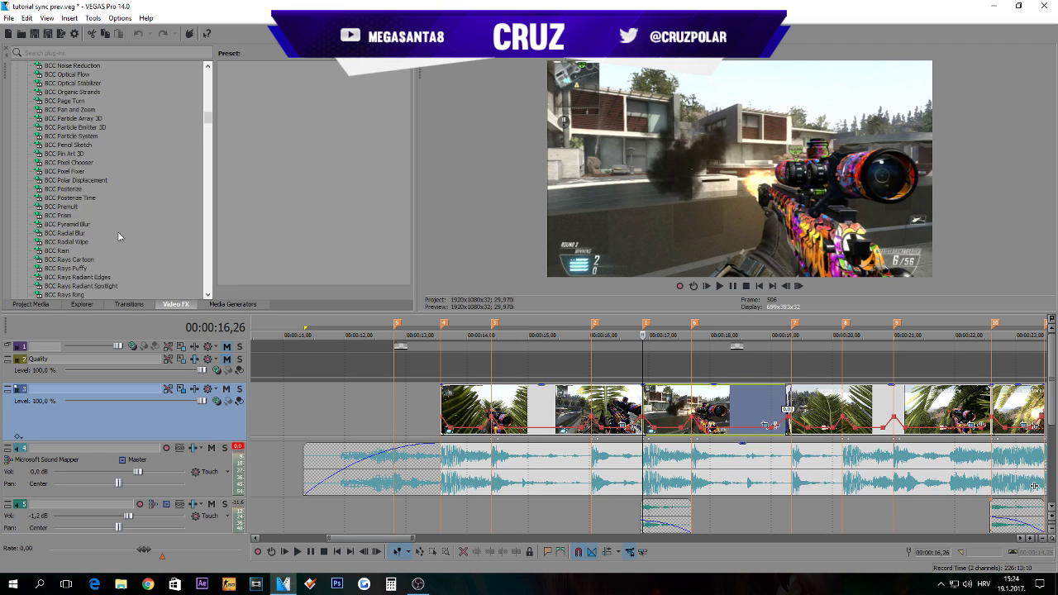
pyautogui.scroll(-15, 100, 240)
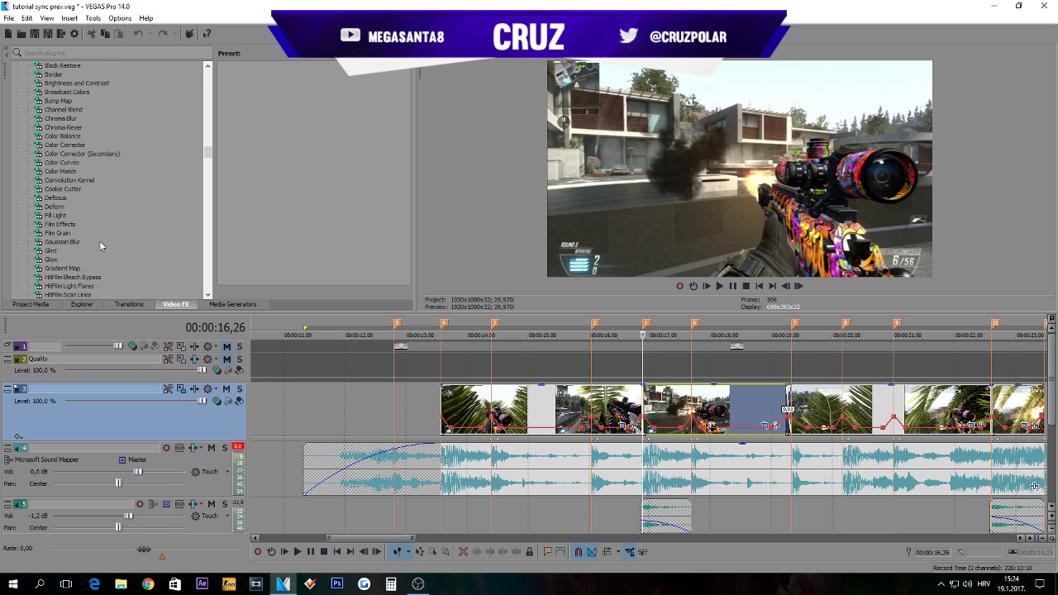
pyautogui.scroll(1, 69, 184)
pyautogui.click(69, 144)
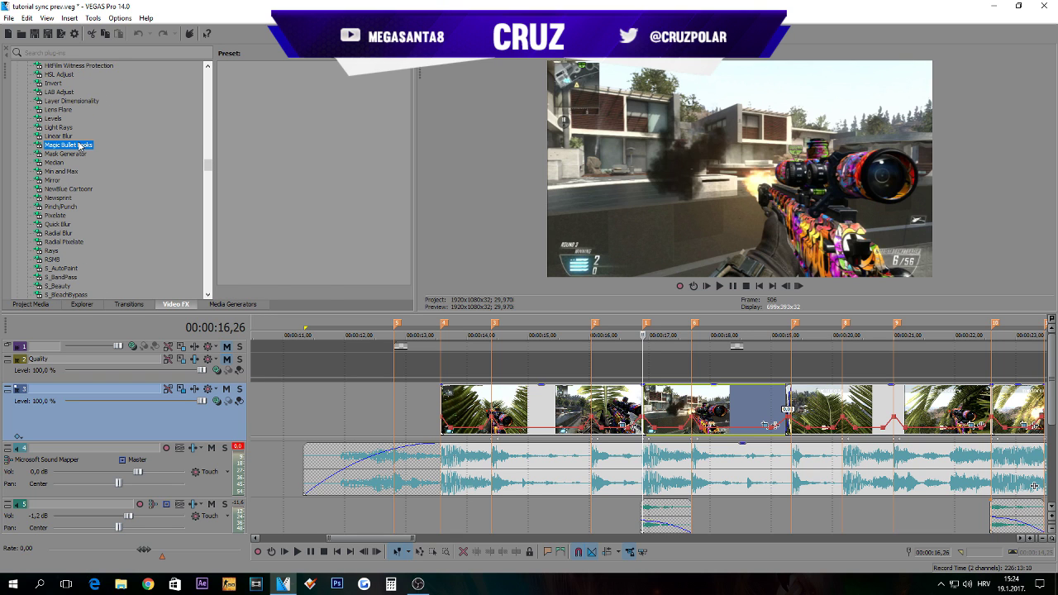
pyautogui.moveTo(68, 145); pyautogui.dragTo(231, 430)
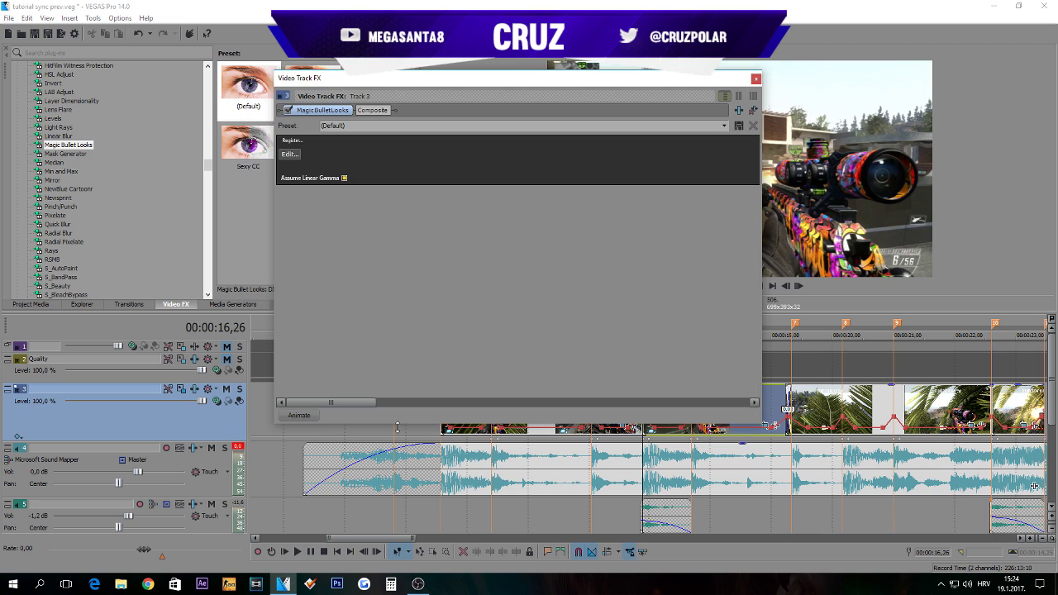
# Open the Magic Bullet Looks editor, add the Pop tool to the Post stage and set Pop to 70%
pyautogui.click(291, 154)
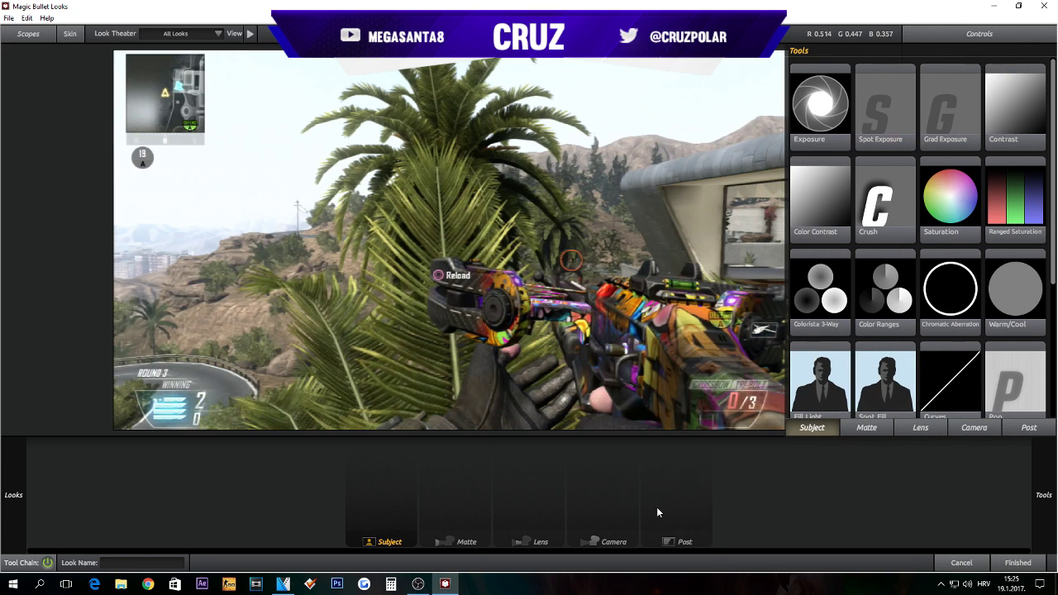
pyautogui.scroll(-5, 1047, 396)
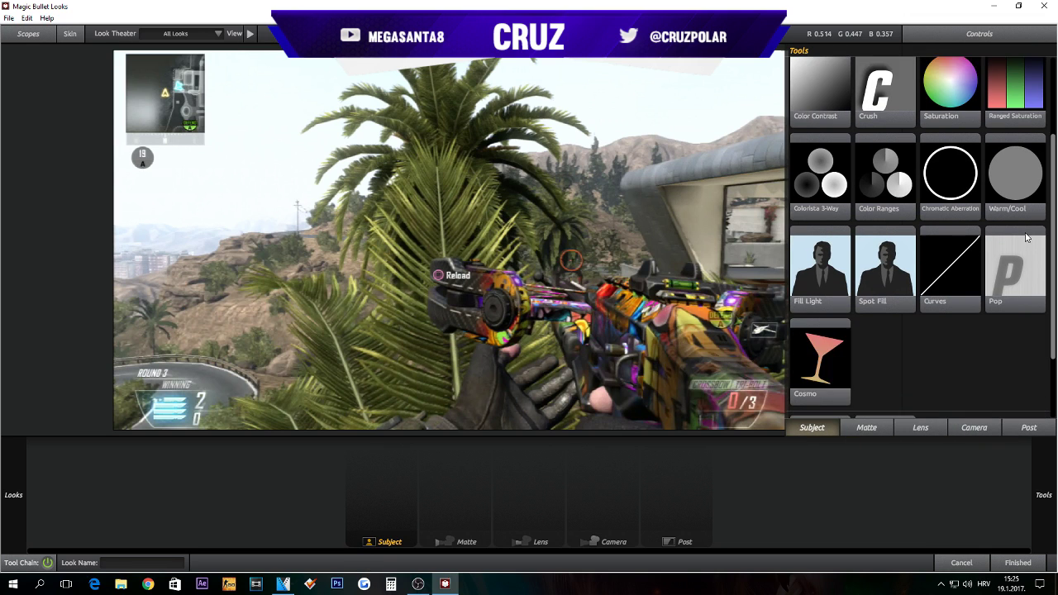
pyautogui.click(1034, 430)
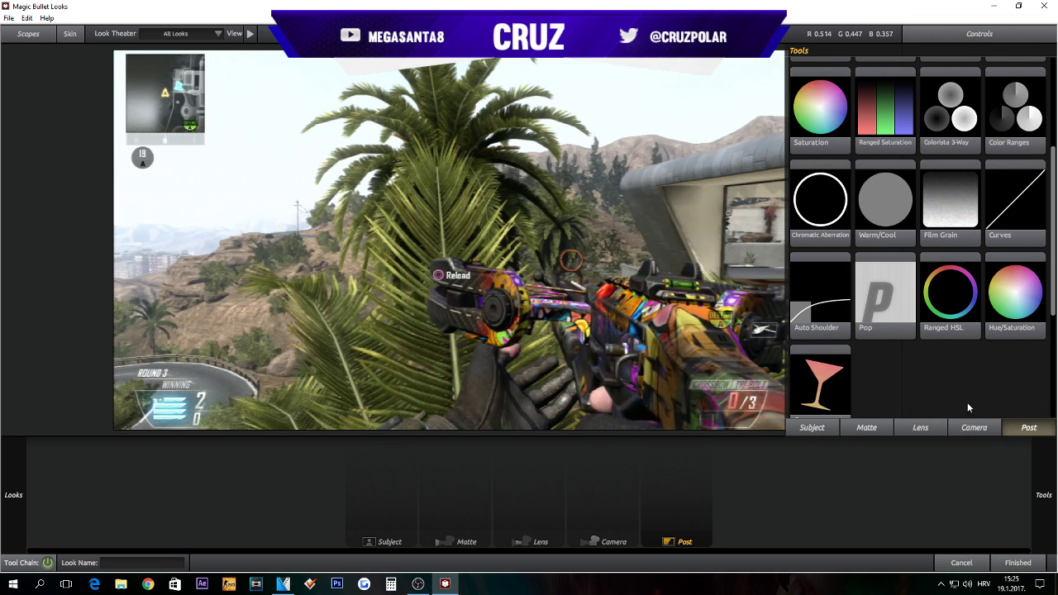
pyautogui.moveTo(887, 305); pyautogui.dragTo(677, 488)
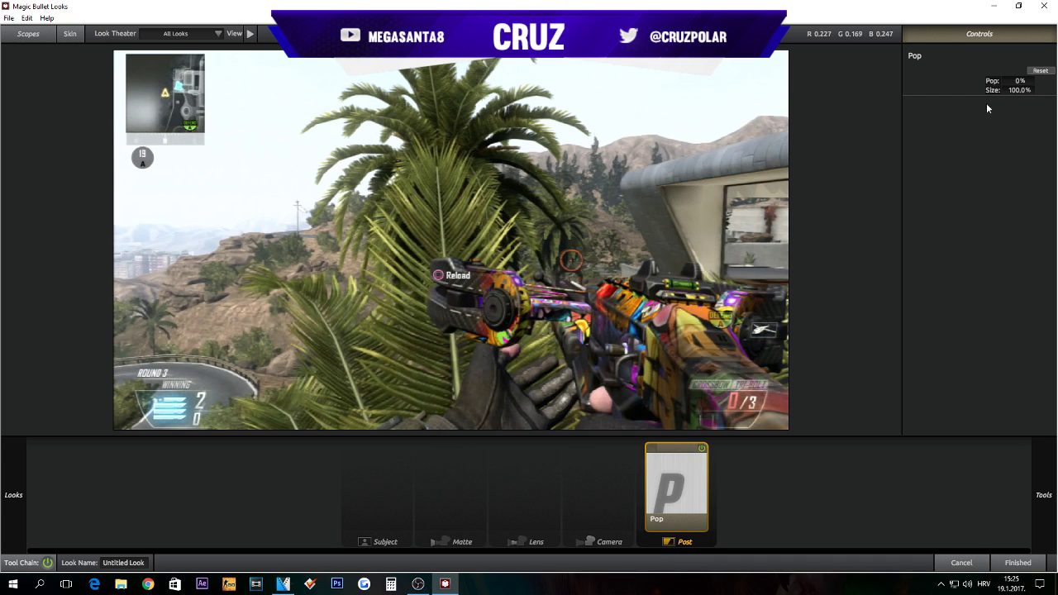
pyautogui.click(1015, 81)
pyautogui.write('70')
pyautogui.press('Return')
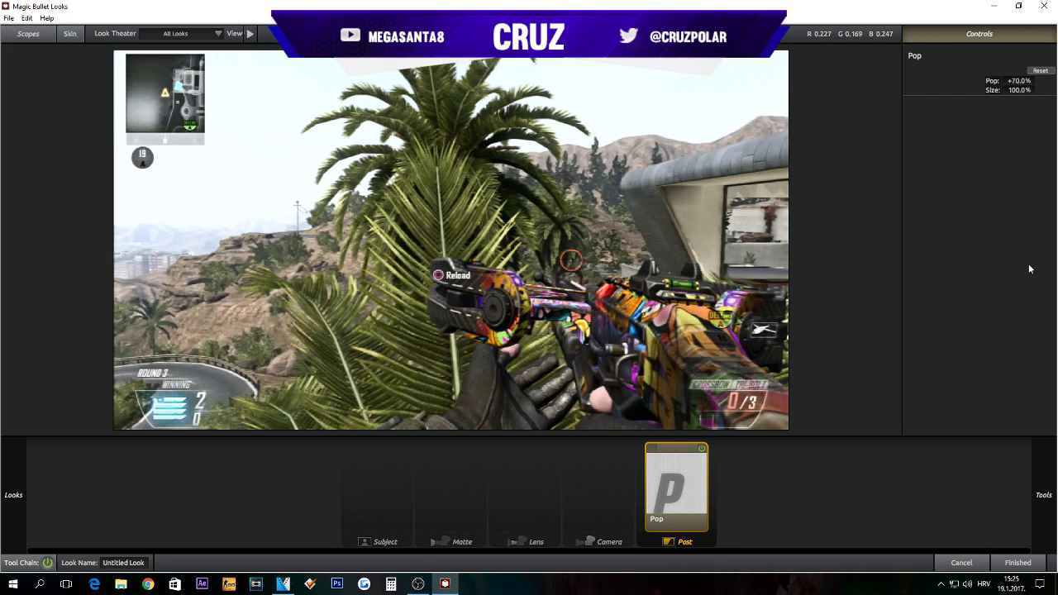
# Compare the footage with the Pop tool disabled and enabled at 70% and at 100%
pyautogui.click(704, 448)
pyautogui.click(704, 448)
pyautogui.click(704, 449)
pyautogui.click(703, 449)
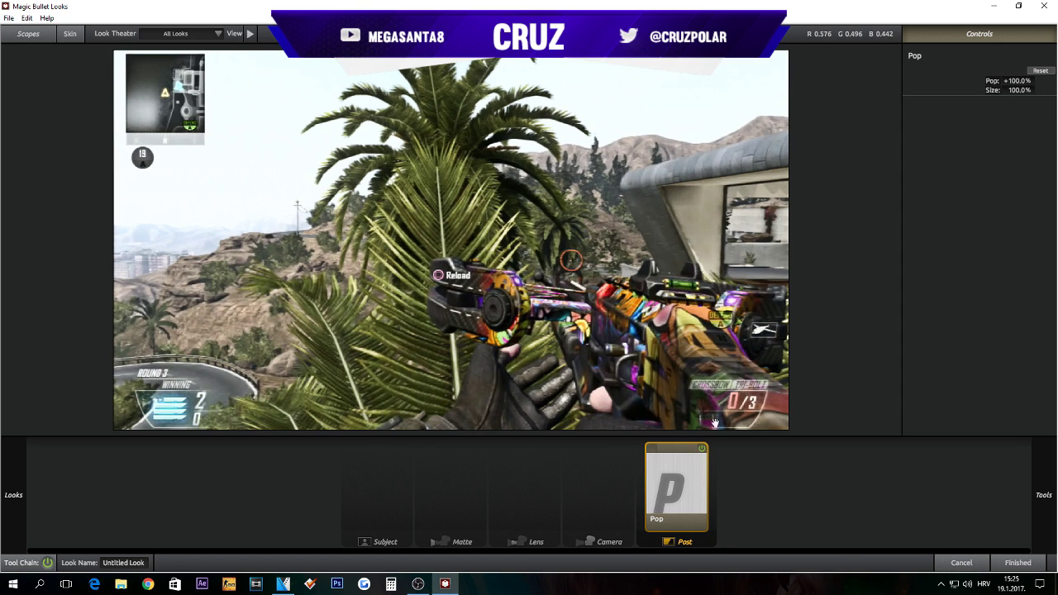
pyautogui.click(704, 449)
pyautogui.click(703, 449)
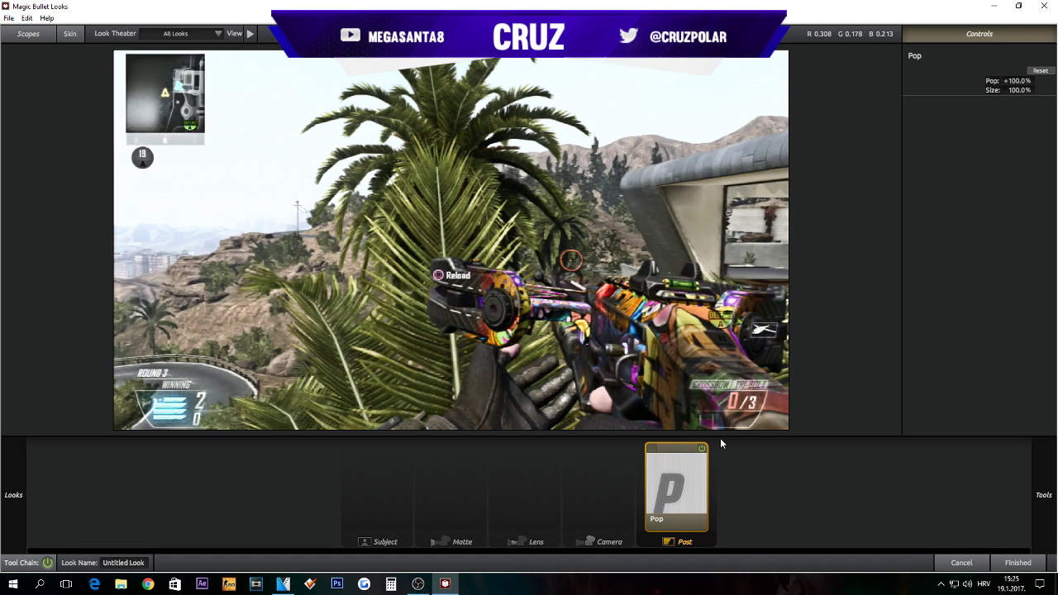
# Return the Pop strength to 70%
pyautogui.click(1017, 81)
pyautogui.write('70')
pyautogui.press('Return')
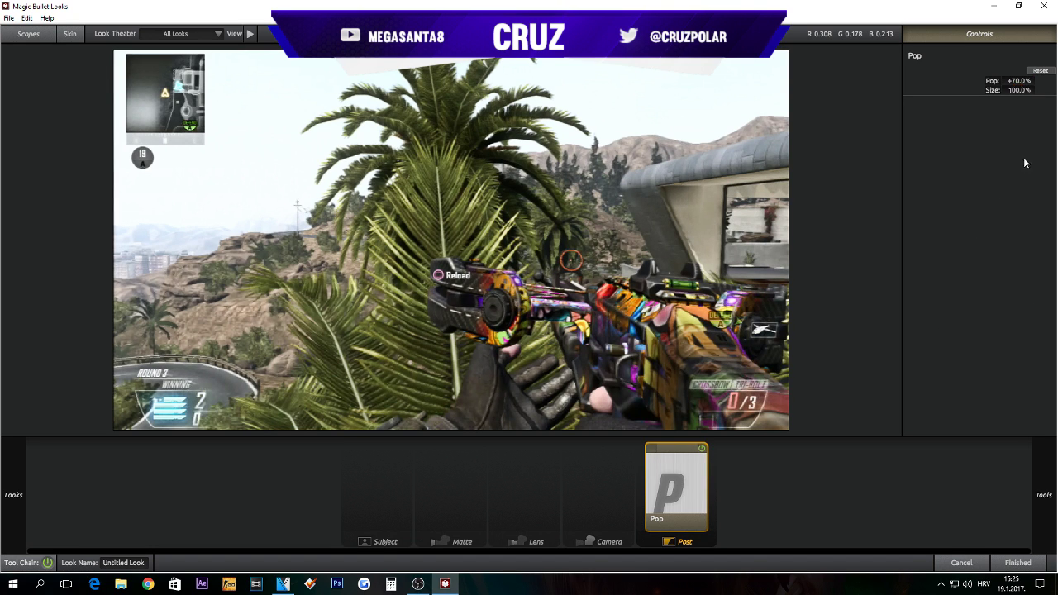
# Add Film Grain after Pop in the Post stage and set its amount to 8%
pyautogui.moveTo(1009, 528)
pyautogui.scroll(3, 982, 388)
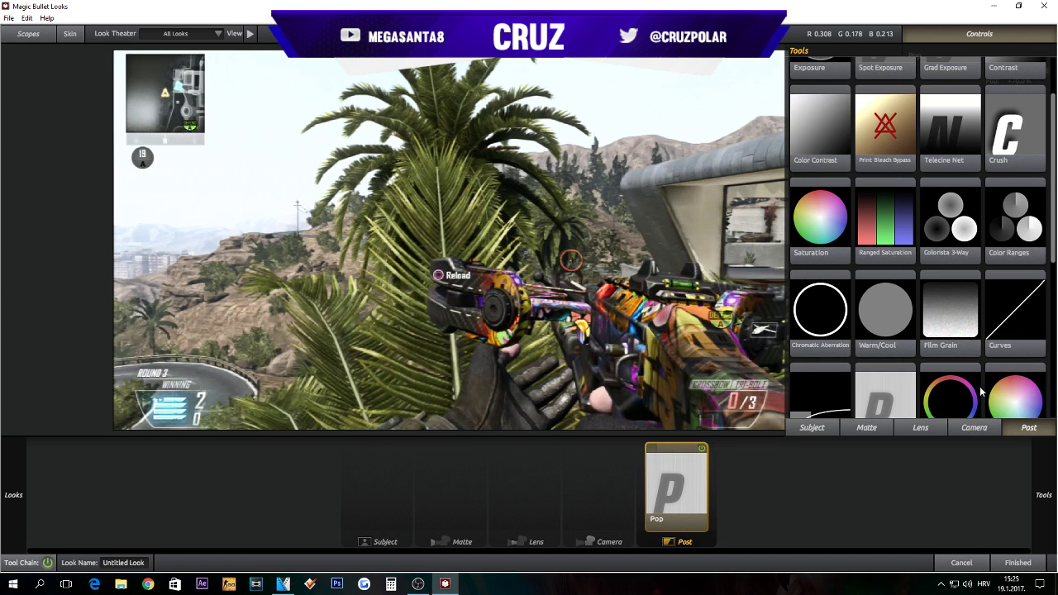
pyautogui.click(943, 308)
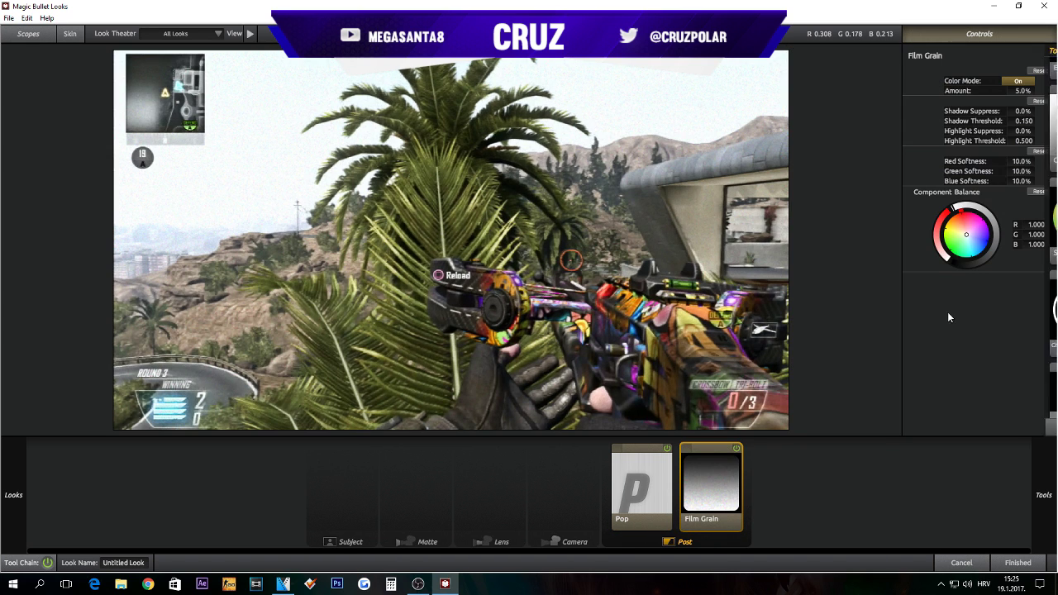
pyautogui.click(1023, 91)
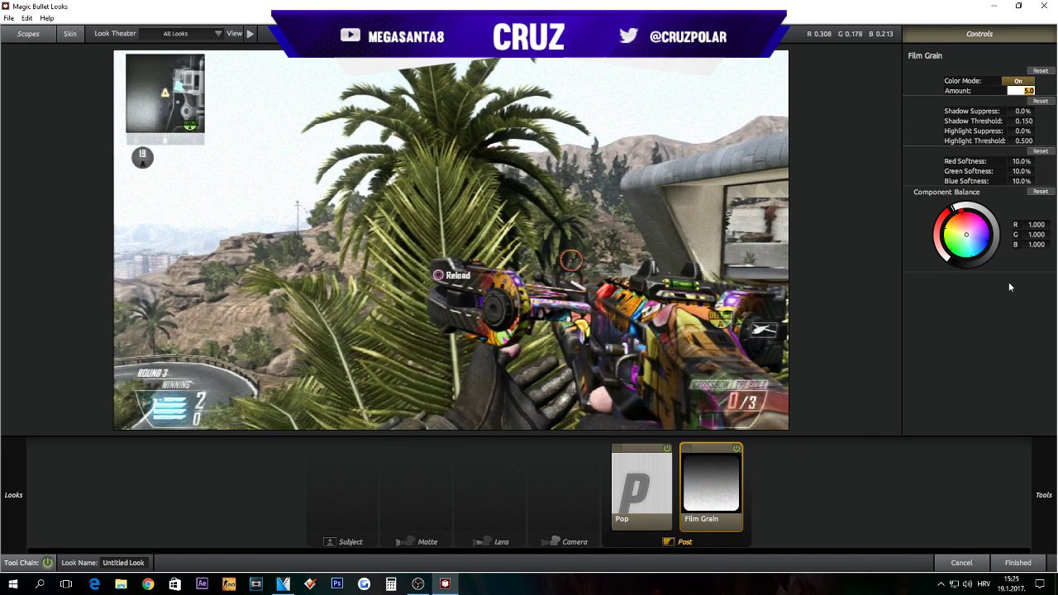
pyautogui.press('Return')
pyautogui.click(738, 449)
pyautogui.click(737, 449)
pyautogui.click(1023, 91)
pyautogui.write('8')
pyautogui.press('Return')
# Add Curves to the Post stage and bend the RGB curve into a slight S, raising the highlights and lowering the shadows
pyautogui.moveTo(1055, 376)
pyautogui.scroll(-3, 1001, 325)
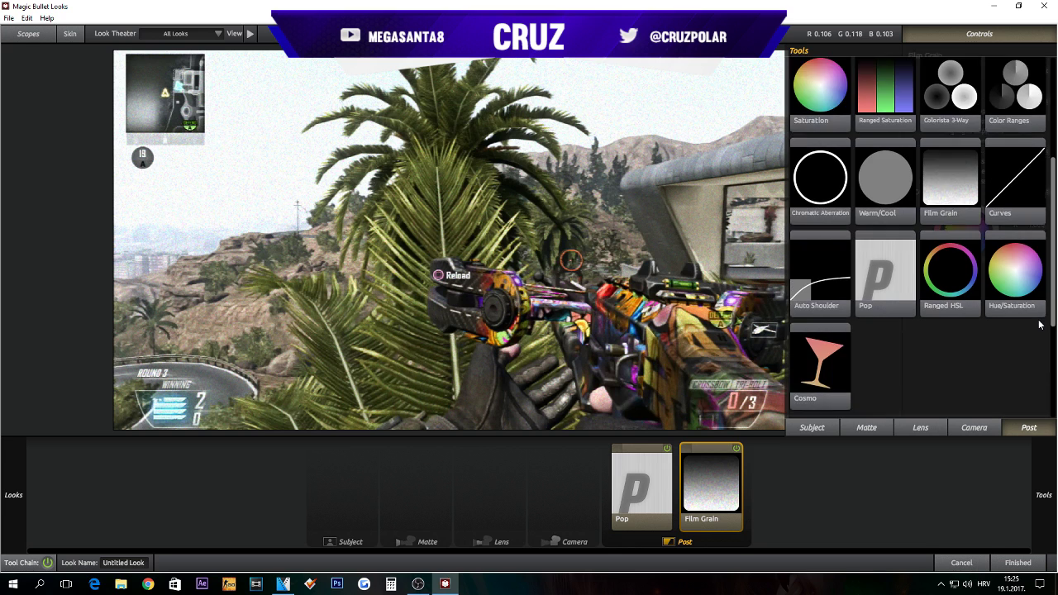
pyautogui.scroll(1, 943, 335)
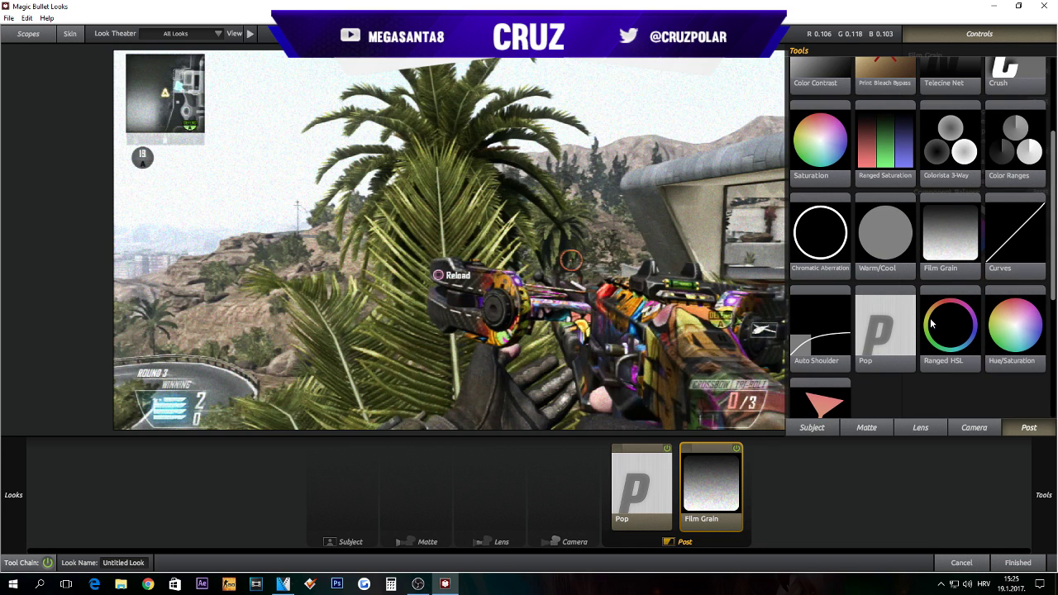
pyautogui.doubleClick(1020, 239)
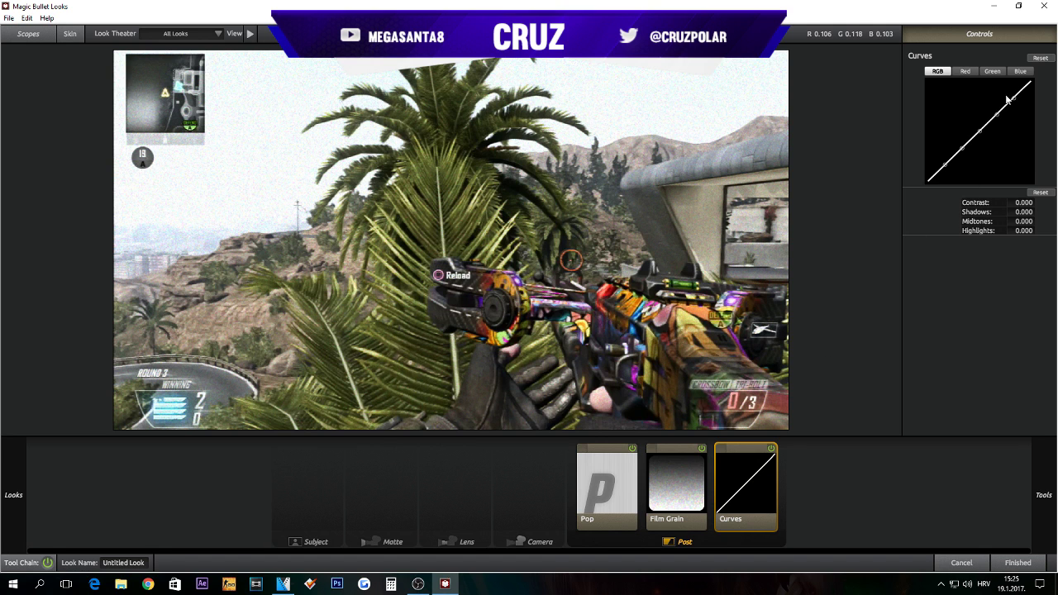
pyautogui.moveTo(999, 116); pyautogui.dragTo(1014, 92)
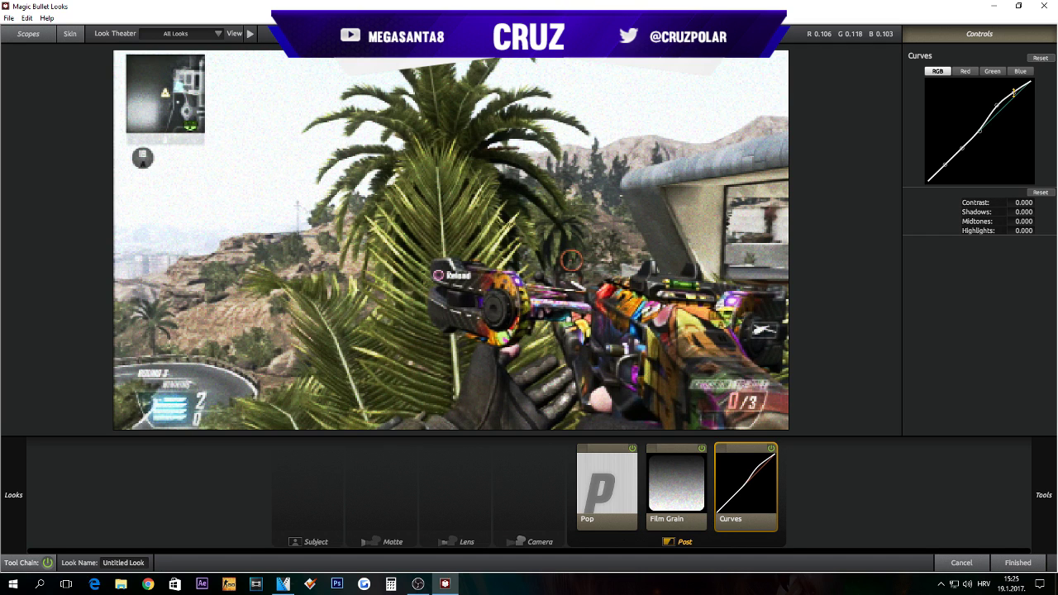
pyautogui.moveTo(964, 149)
pyautogui.mouseDown()
pyautogui.moveTo(945, 167)
pyautogui.moveTo(962, 152)
pyautogui.mouseUp()
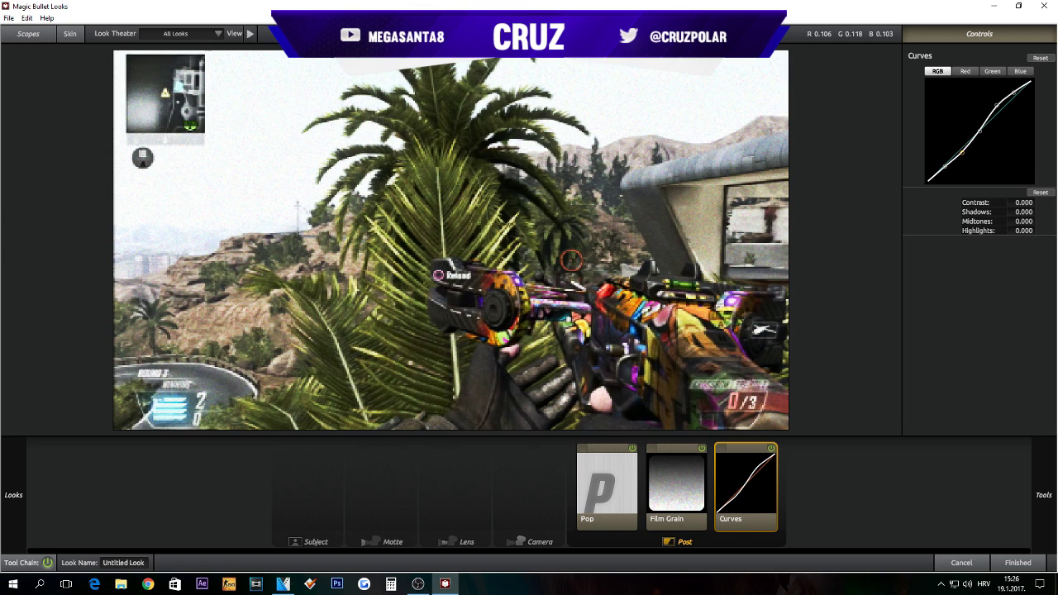
pyautogui.moveTo(997, 106); pyautogui.dragTo(1015, 91)
pyautogui.click(770, 450)
pyautogui.click(772, 450)
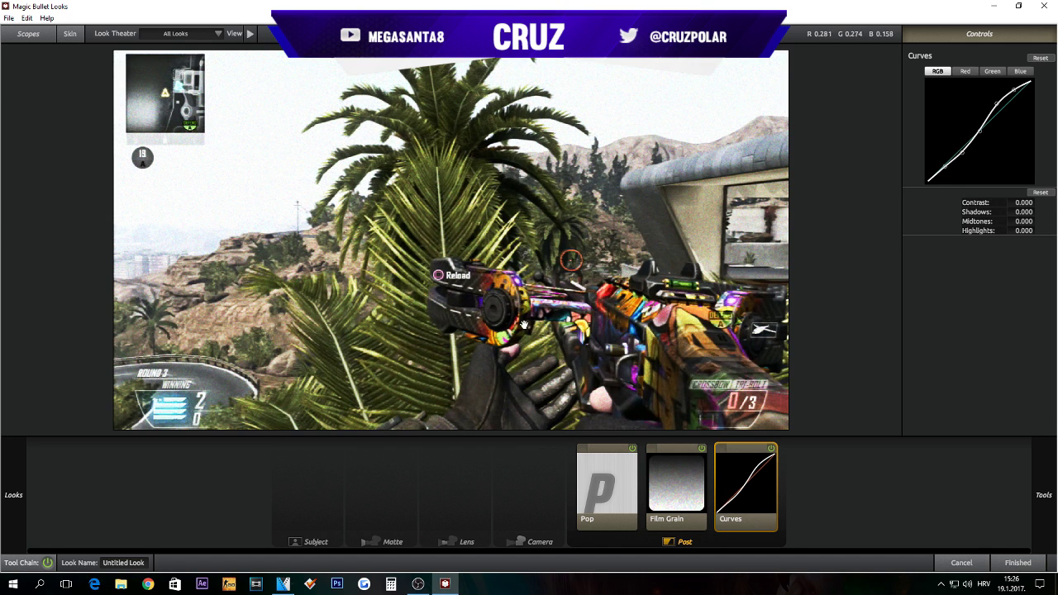
# Add Colorista 3-Way to the Post stage and shift the shadows, midtones and highlights slightly toward blue, with highlights at 0.987, 0.987, 1.026
pyautogui.moveTo(985, 377)
pyautogui.scroll(2, 984, 377)
pyautogui.scroll(1, 984, 377)
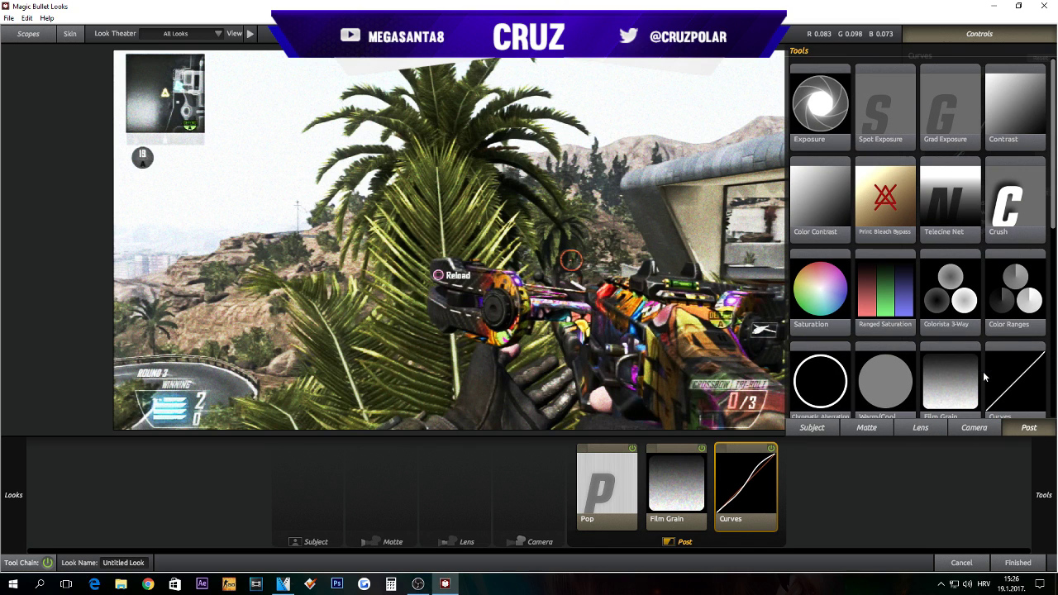
pyautogui.doubleClick(952, 299)
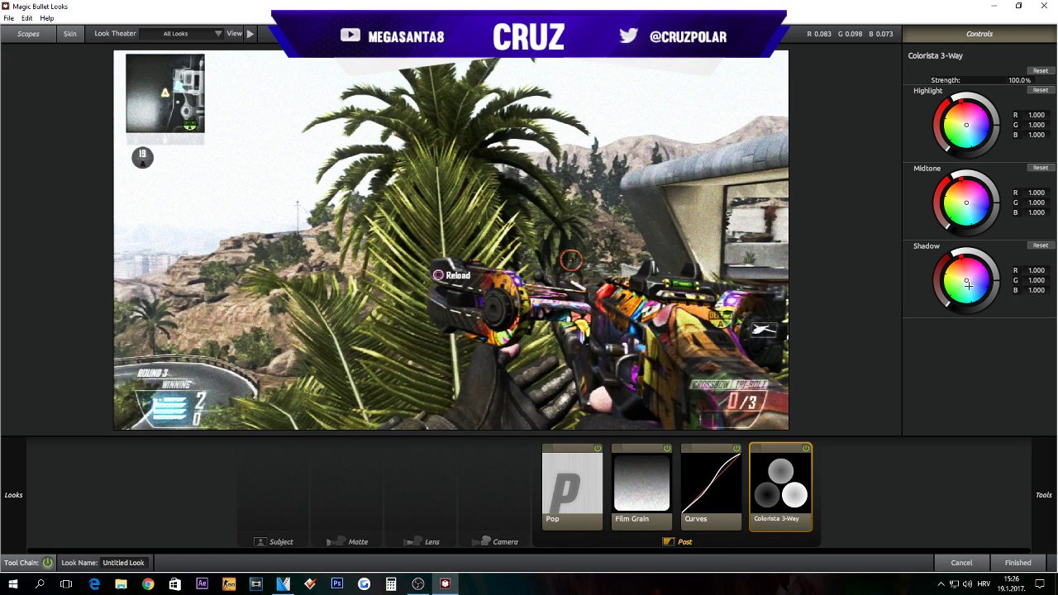
pyautogui.moveTo(971, 283); pyautogui.dragTo(967, 282)
pyautogui.moveTo(970, 284)
pyautogui.mouseDown()
pyautogui.moveTo(980, 296)
pyautogui.moveTo(969, 285)
pyautogui.mouseUp()
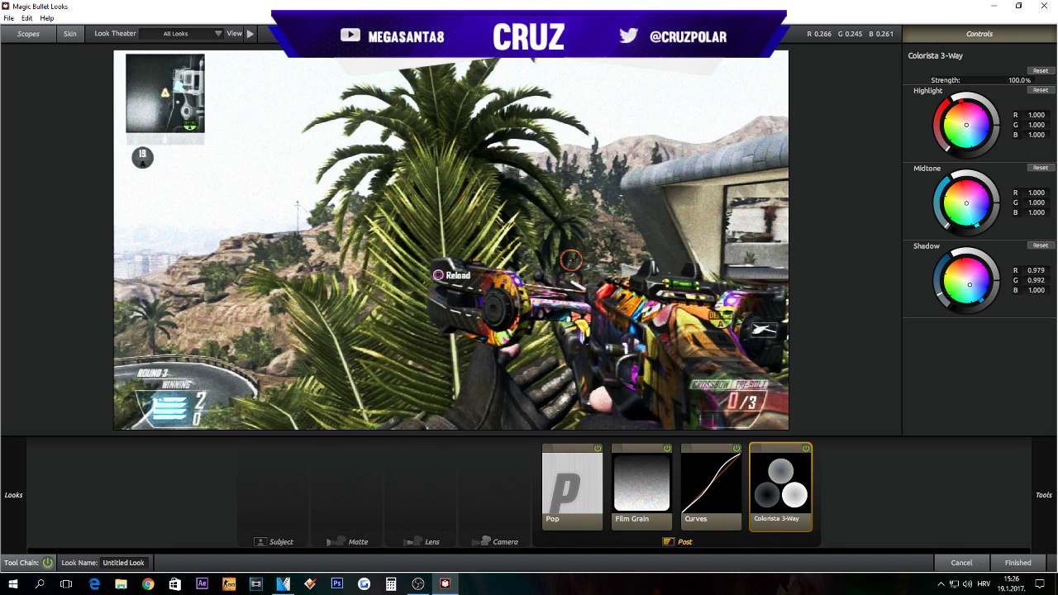
pyautogui.moveTo(967, 204); pyautogui.dragTo(968, 204)
pyautogui.moveTo(966, 125); pyautogui.dragTo(971, 126)
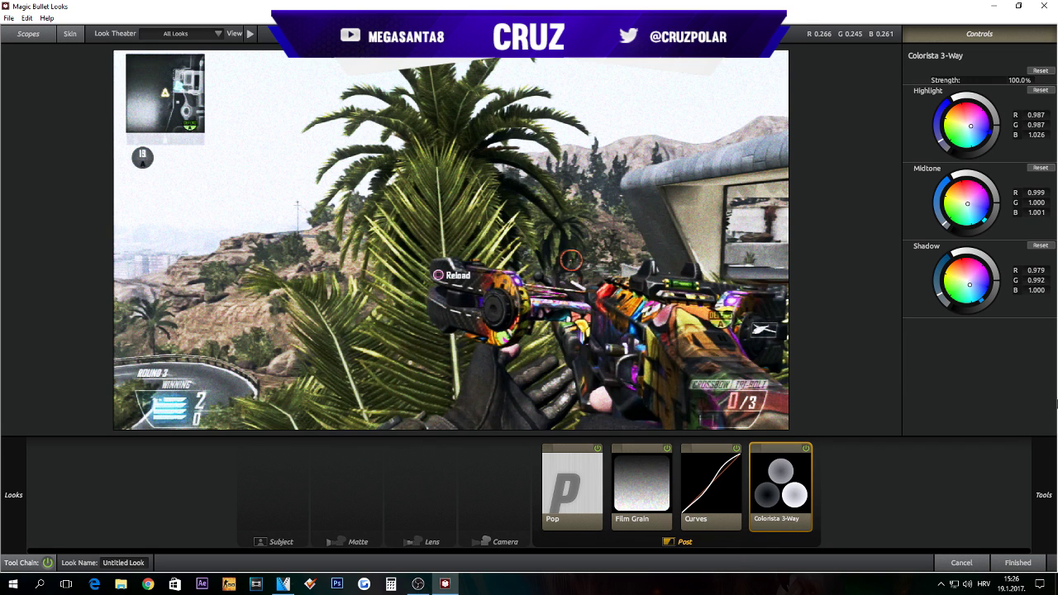
# Add a Vignette to the Lens stage, enlarge its radius to 2.000 and compare the image with it off and on
pyautogui.moveTo(1056, 404)
pyautogui.scroll(-2, 967, 254)
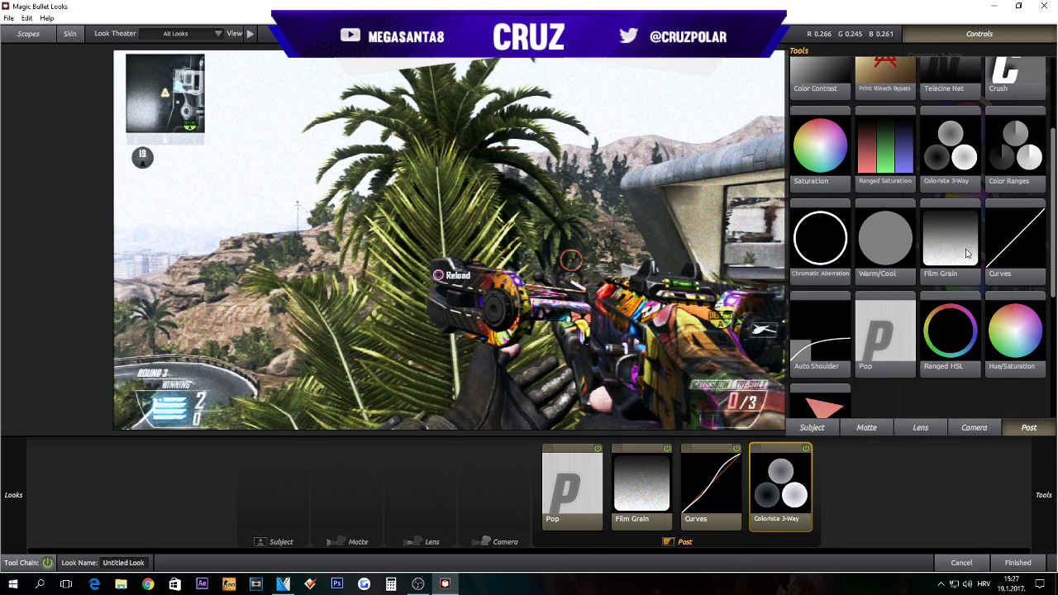
pyautogui.scroll(-3, 968, 254)
pyautogui.click(919, 432)
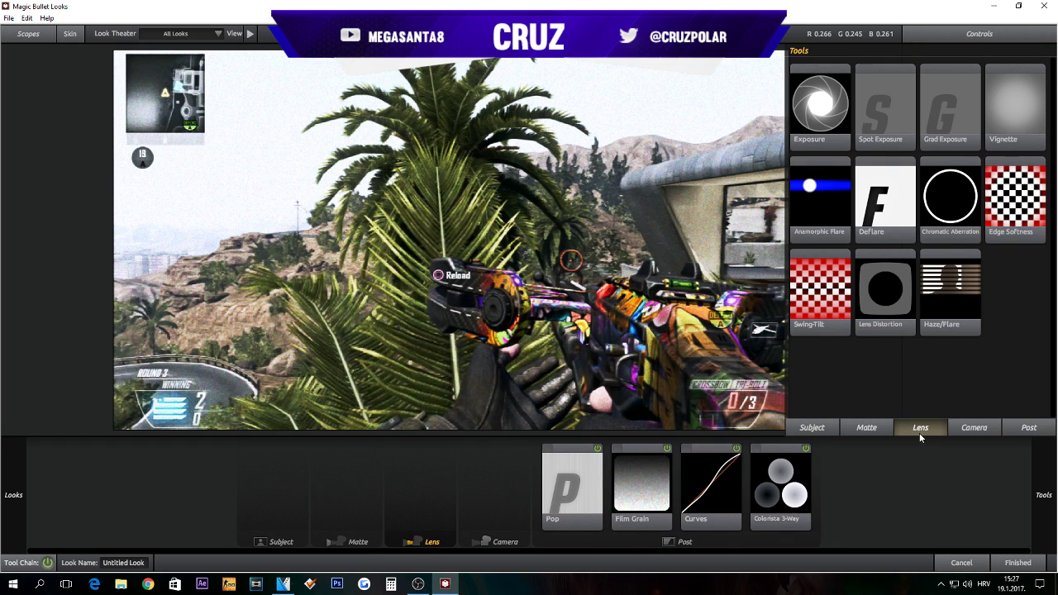
pyautogui.moveTo(1030, 124); pyautogui.dragTo(420, 483)
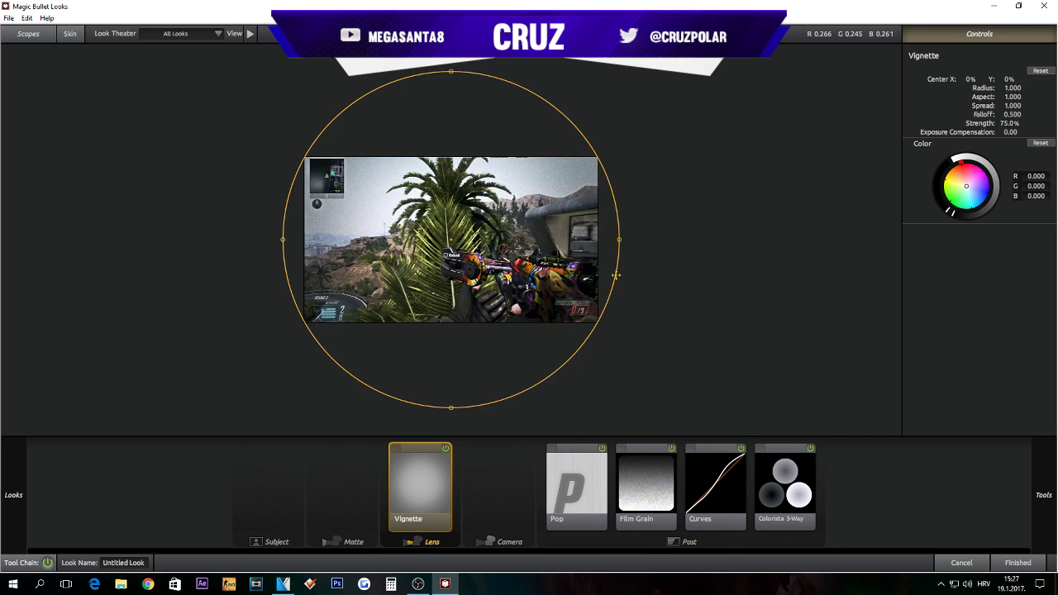
pyautogui.moveTo(525, 281); pyautogui.dragTo(757, 433)
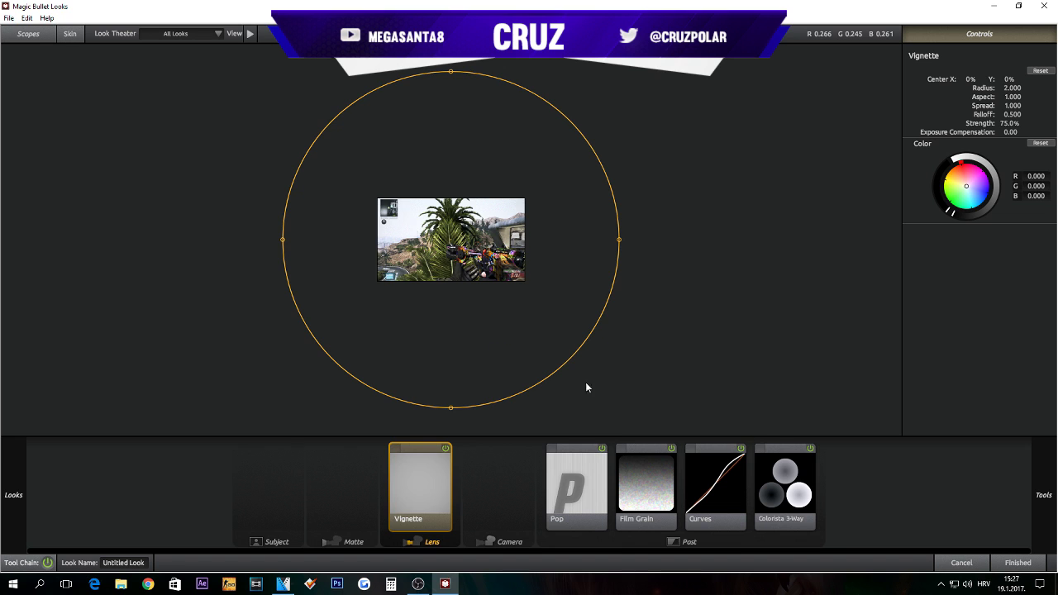
pyautogui.scroll(3, 493, 333)
pyautogui.scroll(3, 493, 333)
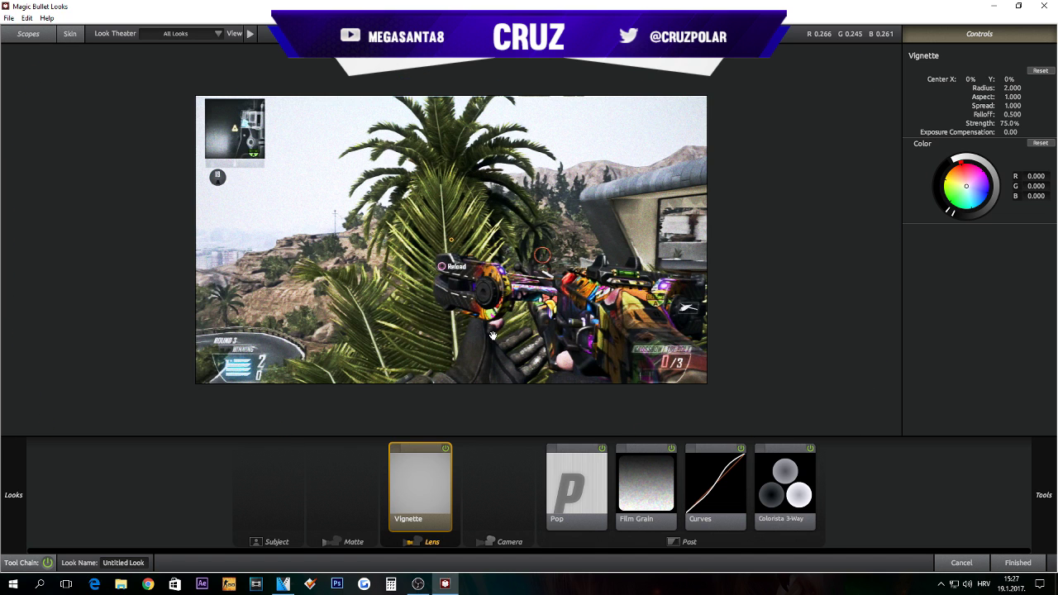
pyautogui.click(448, 448)
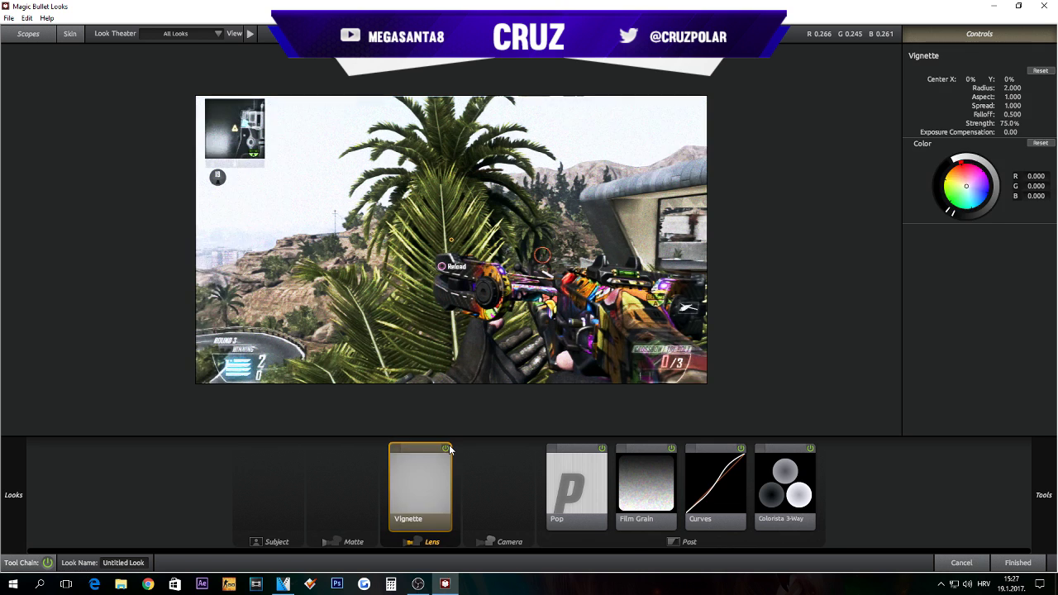
pyautogui.click(446, 453)
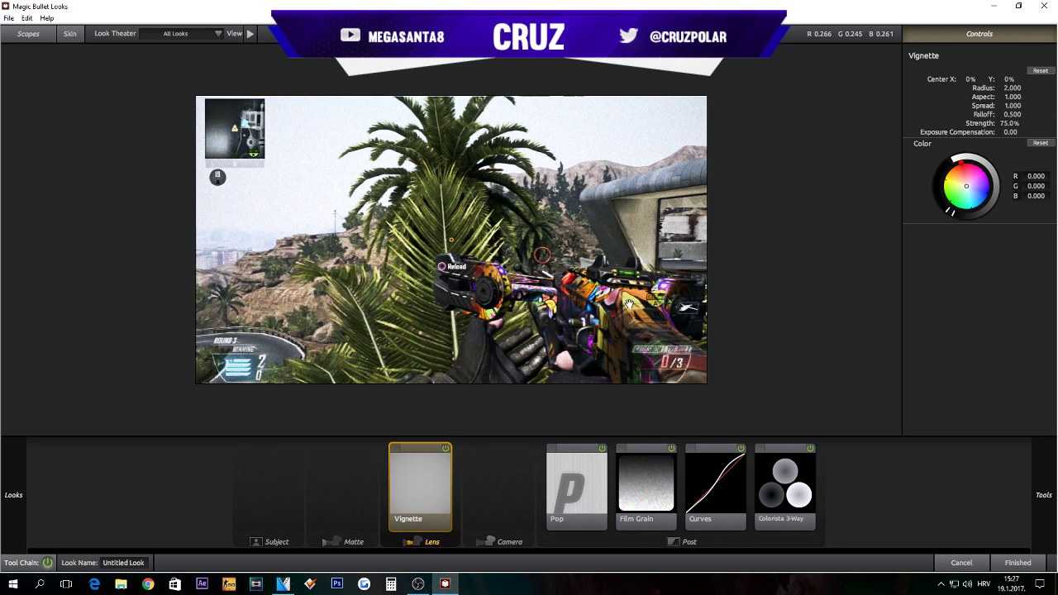
# Add LightFlex to the Matte stage and set its boost to -7
pyautogui.moveTo(1056, 468)
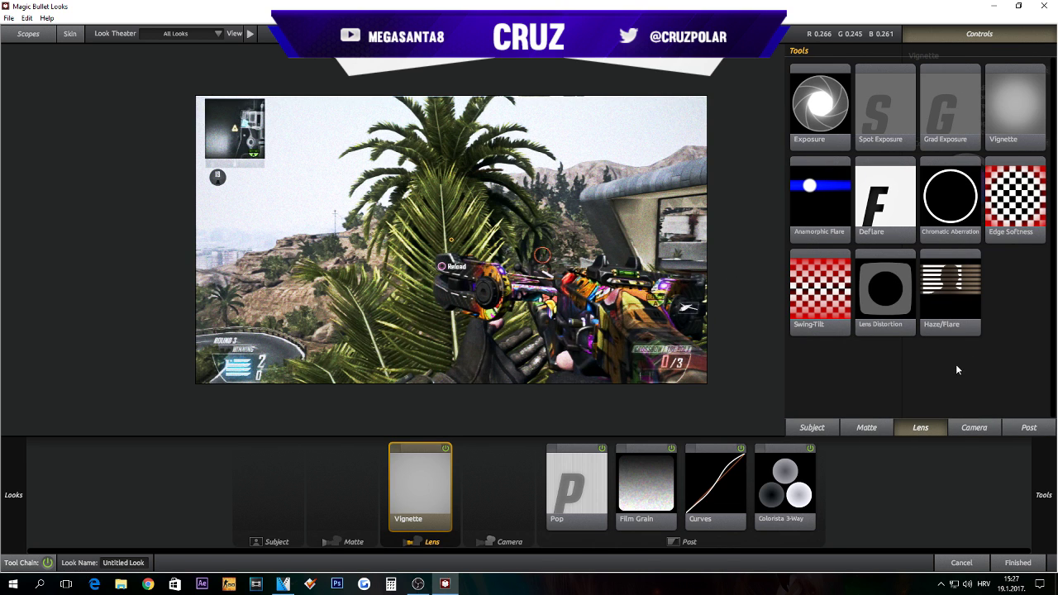
pyautogui.click(882, 426)
pyautogui.moveTo(1012, 185); pyautogui.dragTo(801, 451)
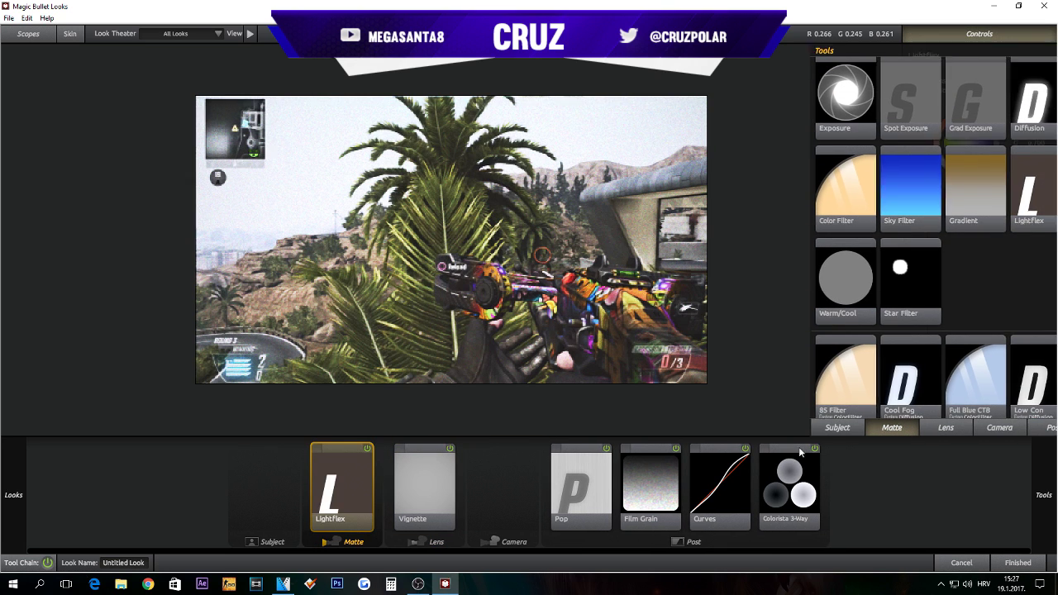
pyautogui.click(1020, 81)
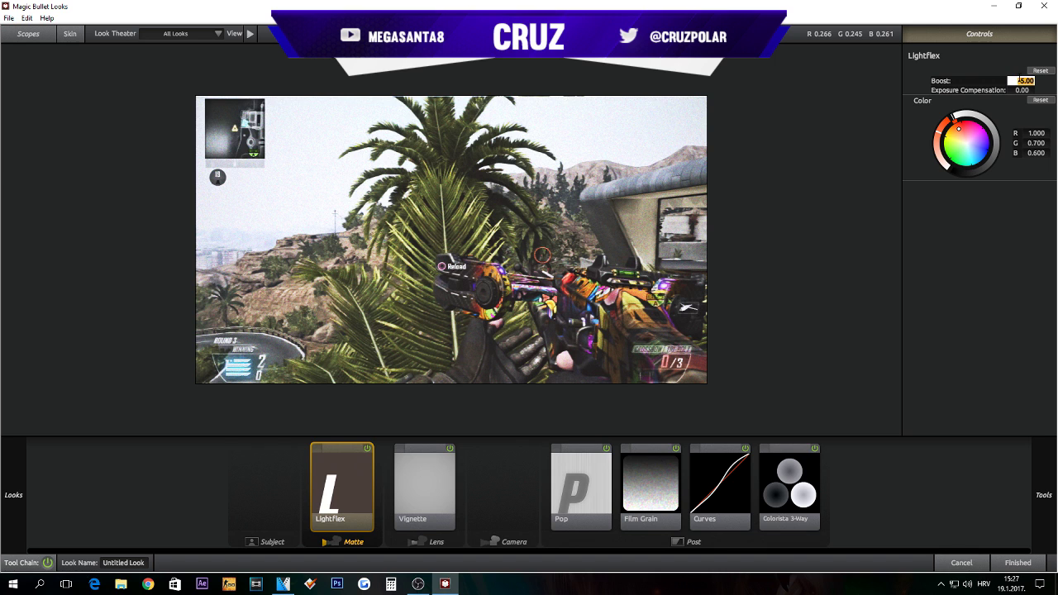
pyautogui.write('-7')
pyautogui.press('Return')
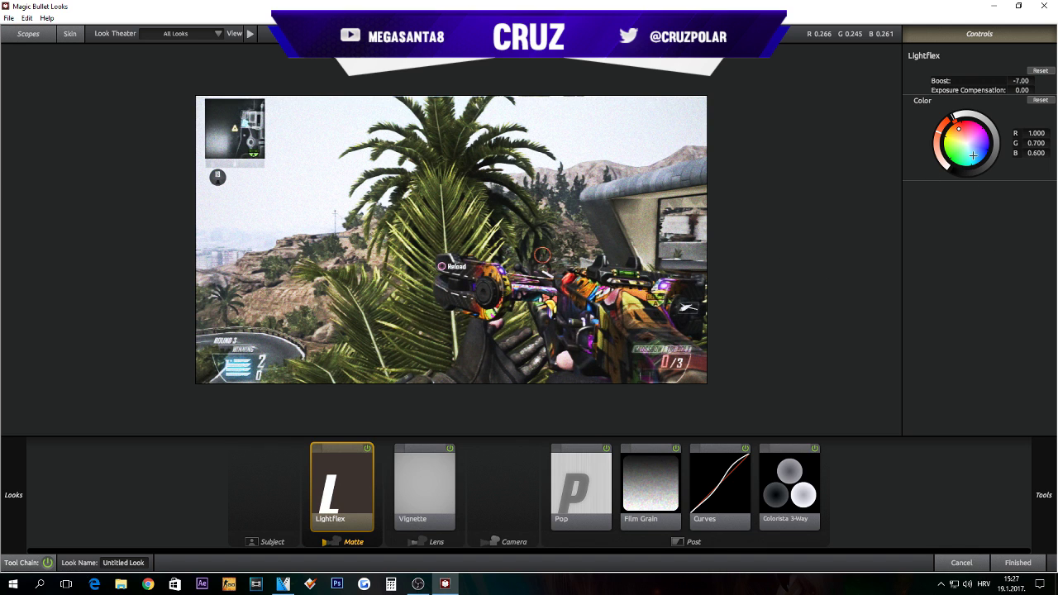
# Change the LightFlex color to blue and compare the image with LightFlex off and on
pyautogui.click(782, 471)
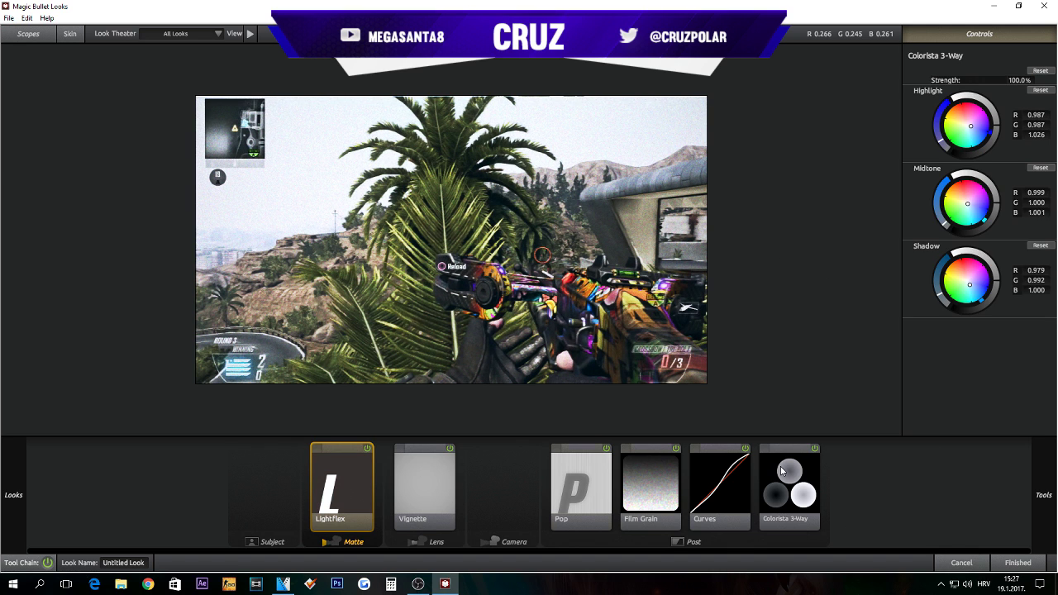
pyautogui.click(357, 473)
pyautogui.click(367, 450)
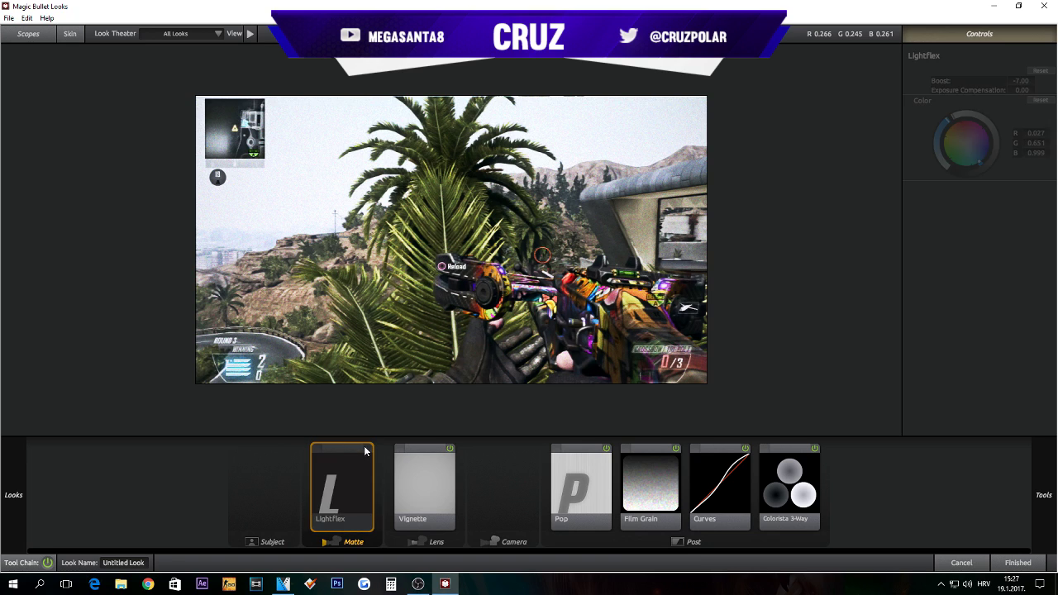
pyautogui.click(366, 449)
pyautogui.moveTo(1057, 347)
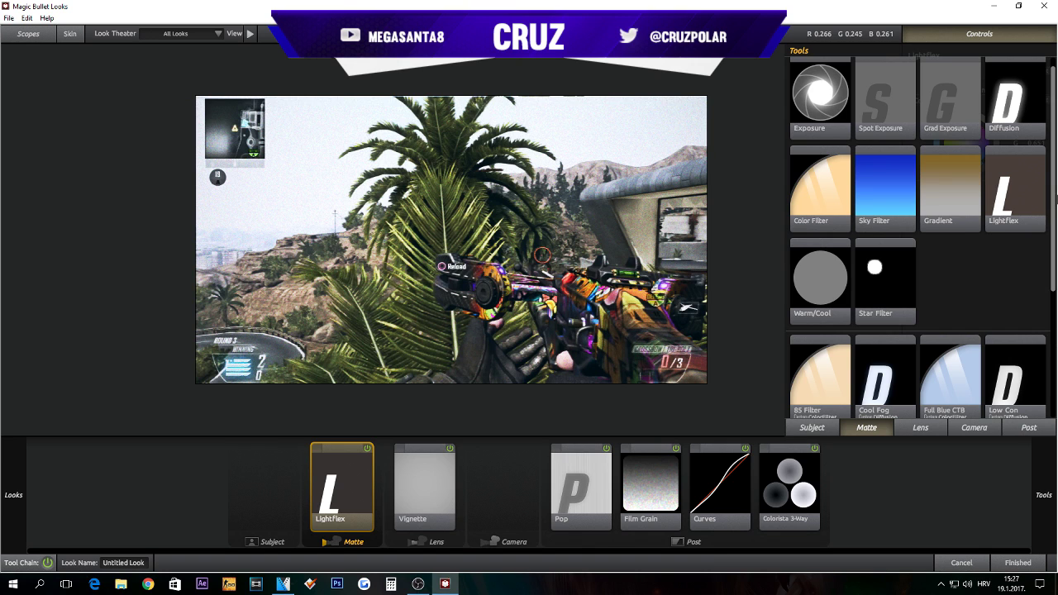
# Add Exposure to the Matte stage, set it to 0.1 stops and compare the image with it off and on
pyautogui.moveTo(1057, 273)
pyautogui.scroll(1, 913, 288)
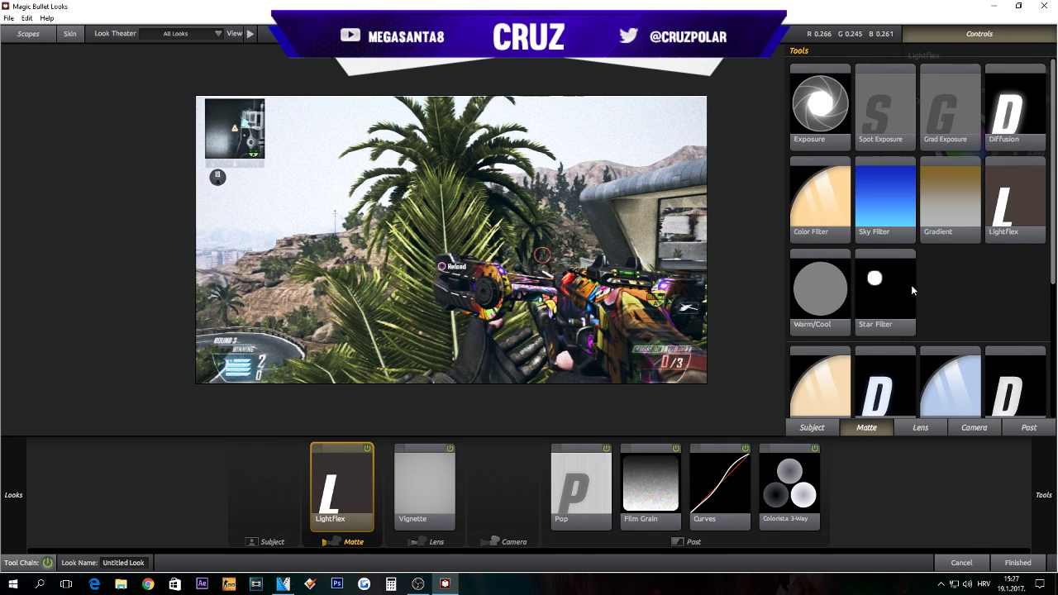
pyautogui.scroll(-5, 951, 310)
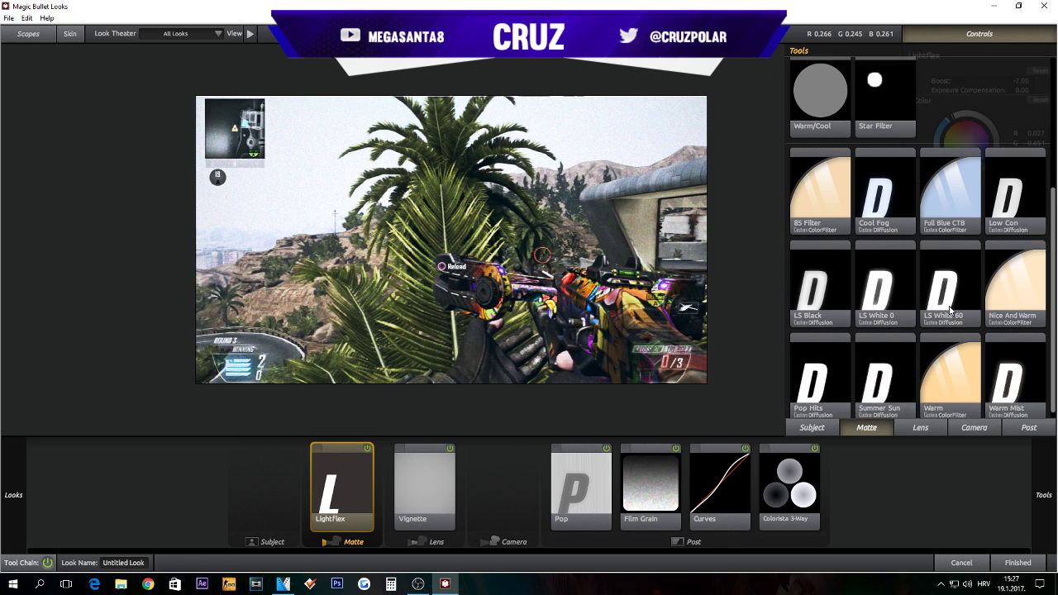
pyautogui.scroll(4, 951, 310)
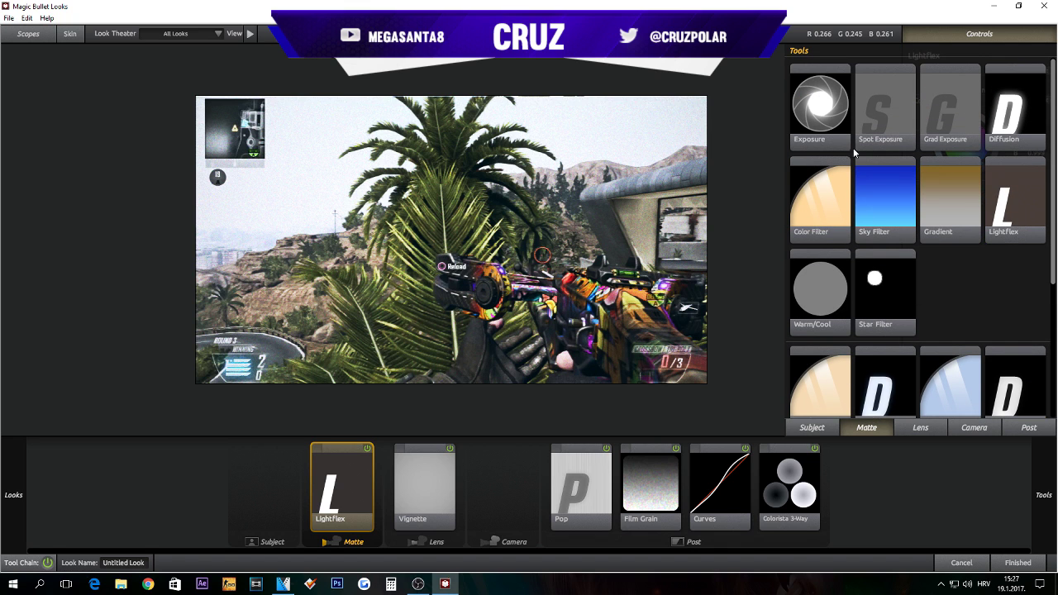
pyautogui.doubleClick(821, 105)
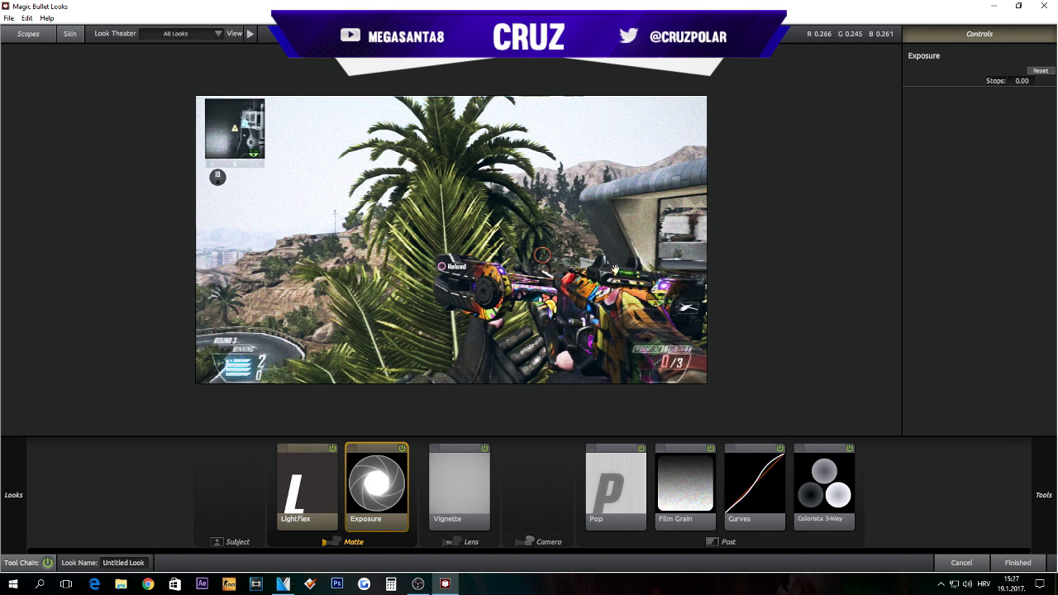
pyautogui.click(1027, 81)
pyautogui.write('0.1')
pyautogui.press('Return')
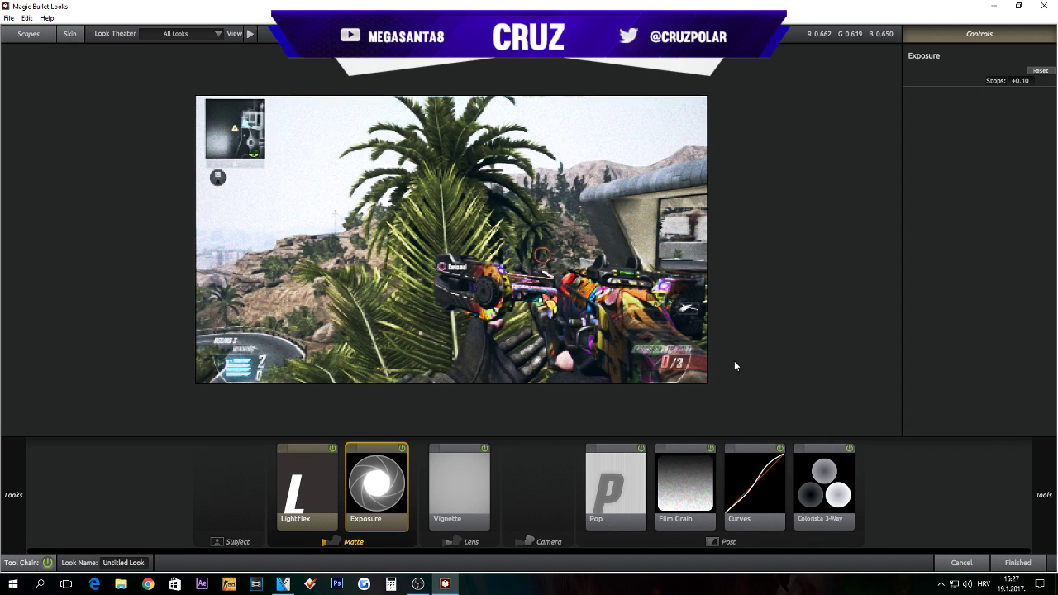
pyautogui.click(403, 449)
pyautogui.click(403, 449)
# Set the Matte stage's Exposure to 0.20 stops and check the image with the effect off and on
pyautogui.doubleClick(1026, 81)
pyautogui.click(1032, 81)
pyautogui.click(1033, 256)
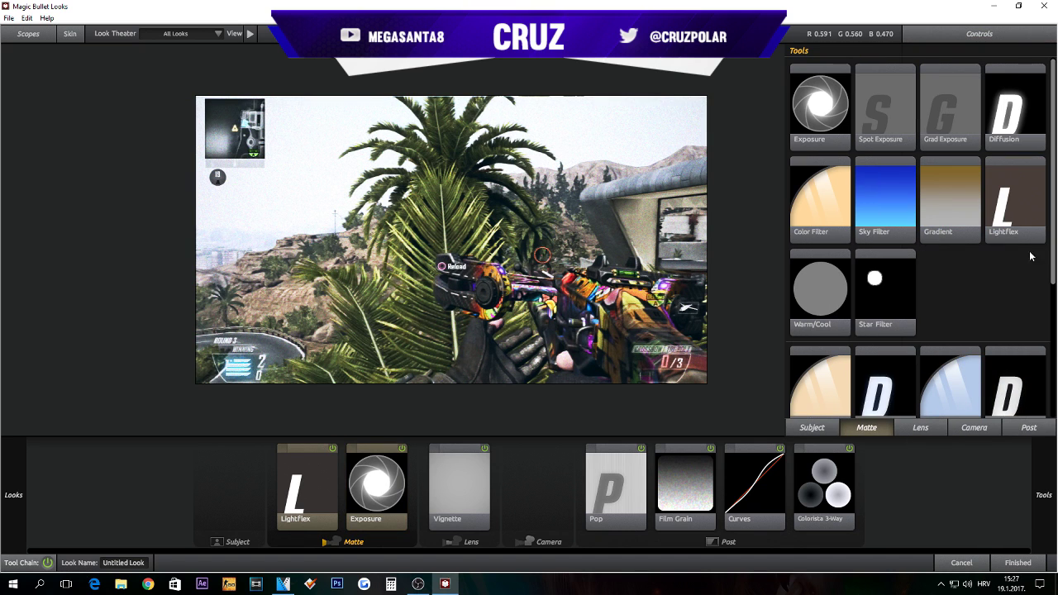
pyautogui.click(396, 491)
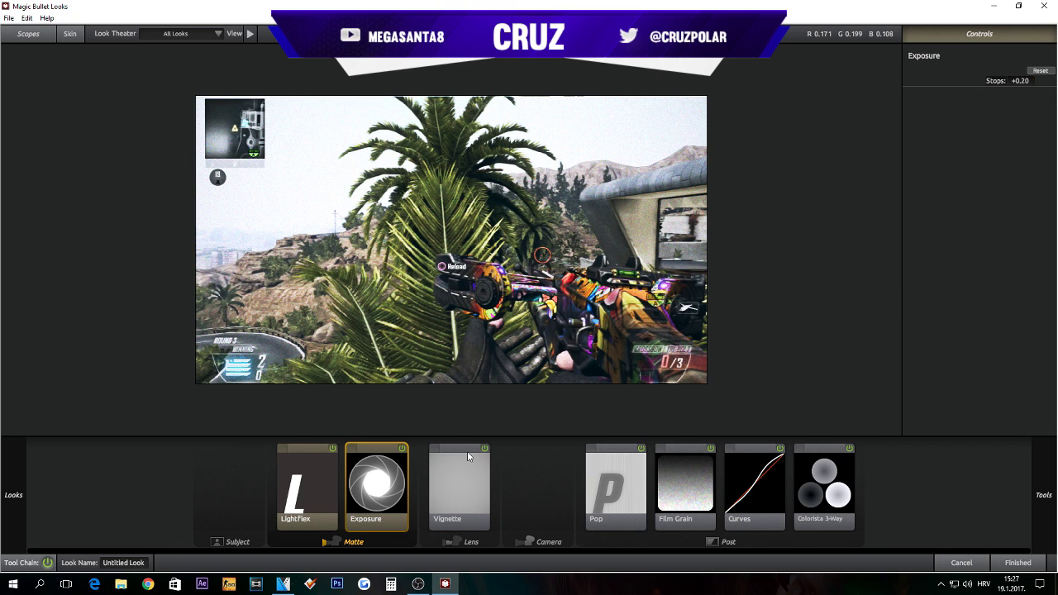
pyautogui.click(403, 448)
pyautogui.click(402, 448)
# Try a Saturation tool at 62.0% in the Post stage and remove it from the chain
pyautogui.moveTo(1057, 323)
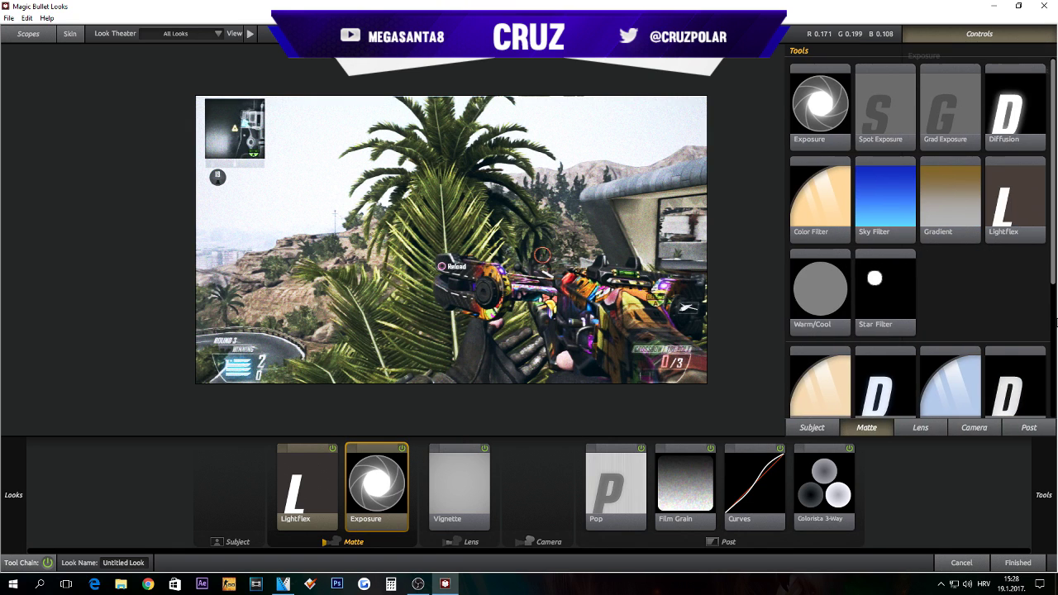
pyautogui.click(813, 429)
pyautogui.scroll(-2, 912, 328)
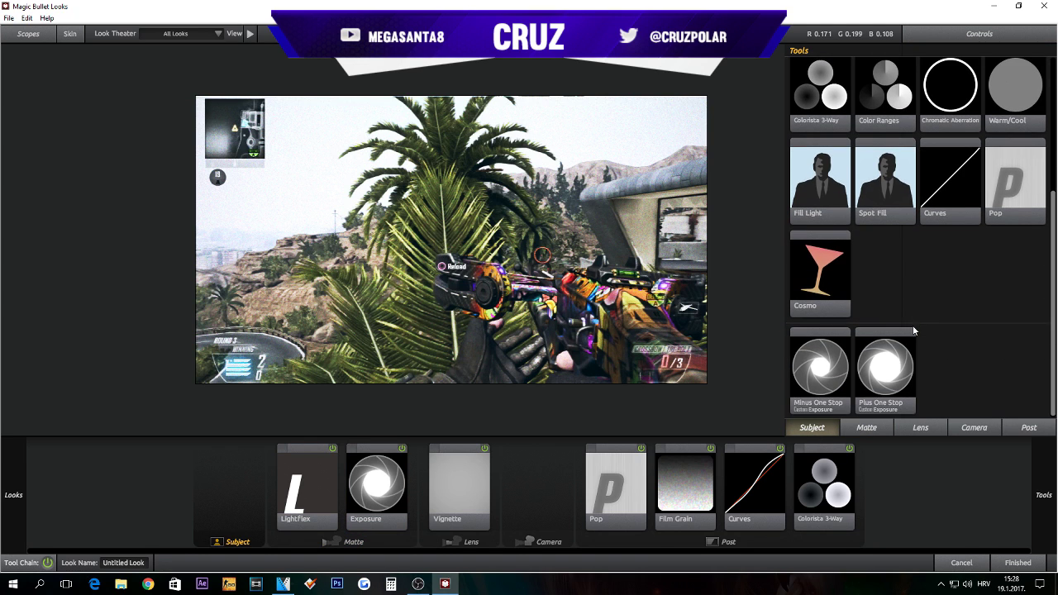
pyautogui.click(930, 430)
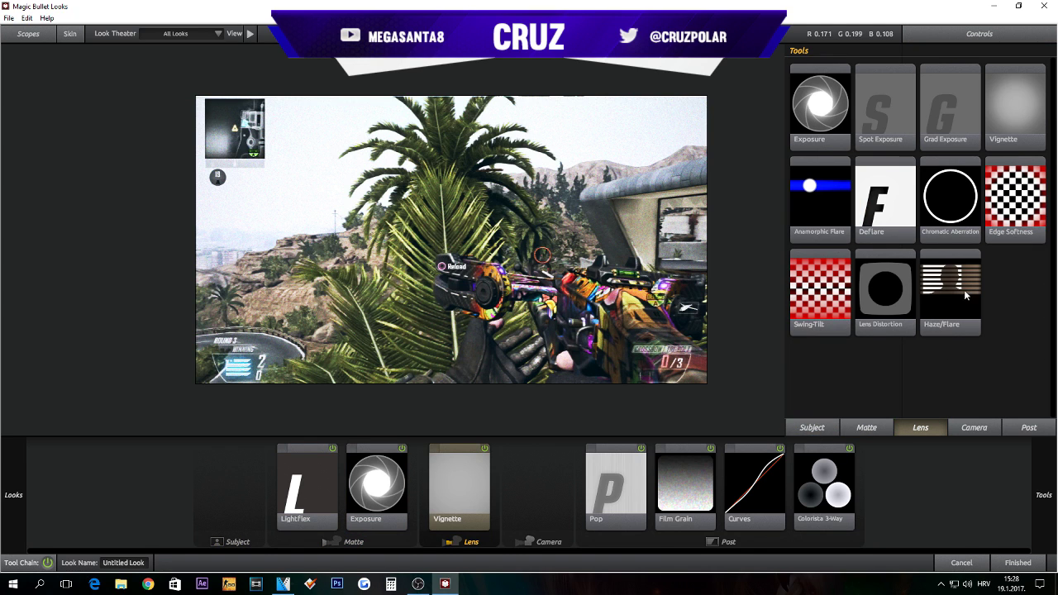
pyautogui.click(981, 430)
pyautogui.click(1028, 429)
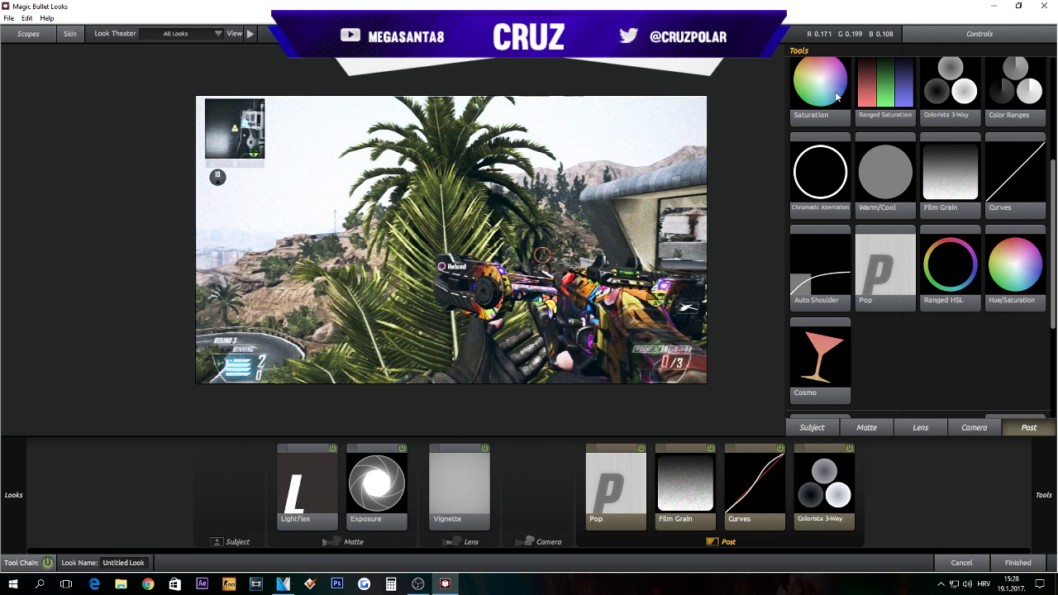
pyautogui.doubleClick(837, 97)
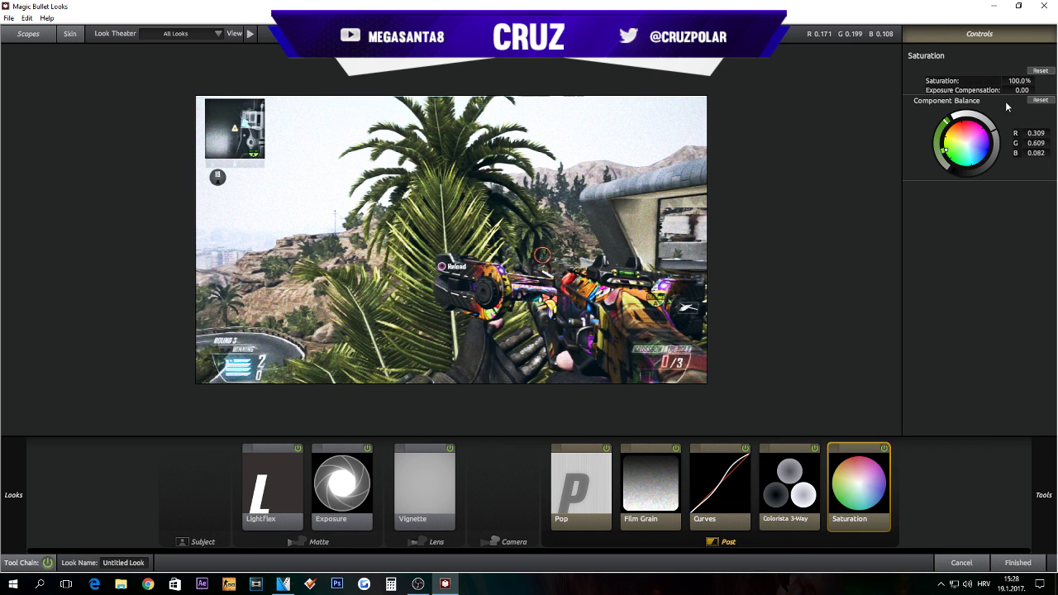
pyautogui.moveTo(1011, 81); pyautogui.dragTo(955, 82)
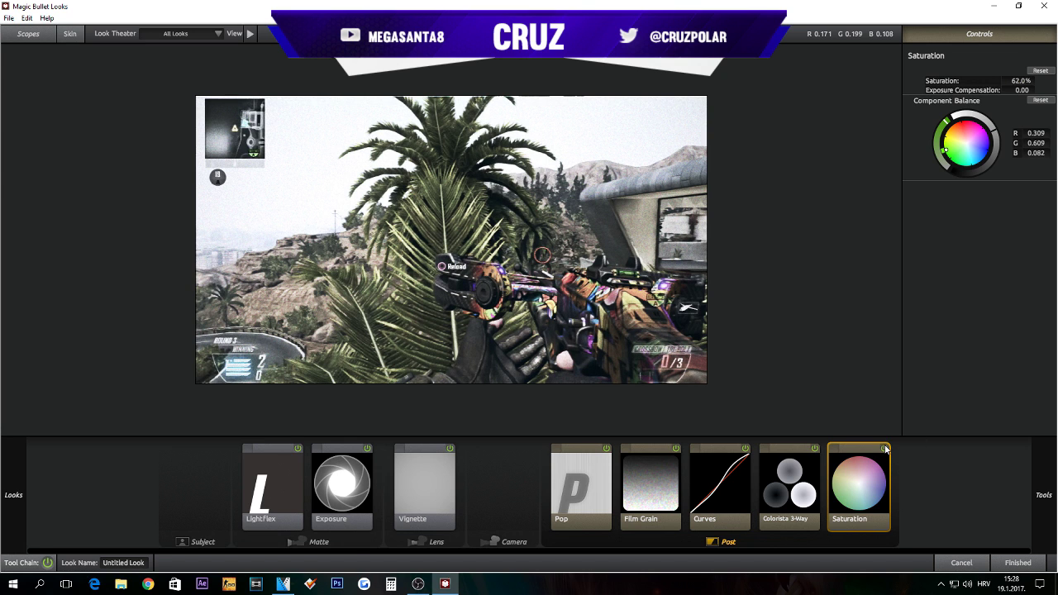
pyautogui.press('Delete')
# Add Ranged HSL to Post with saturation at -100% for red, orange, yellow and green, and +100% for cyan, blue, purple and magenta
pyautogui.moveTo(950, 294)
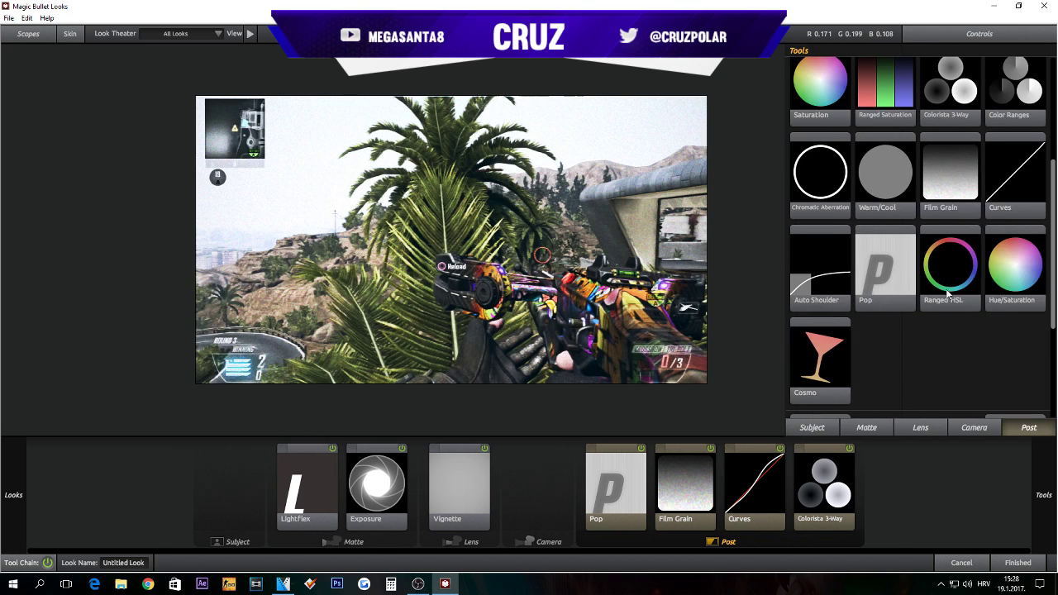
pyautogui.scroll(2, 961, 318)
pyautogui.doubleClick(951, 322)
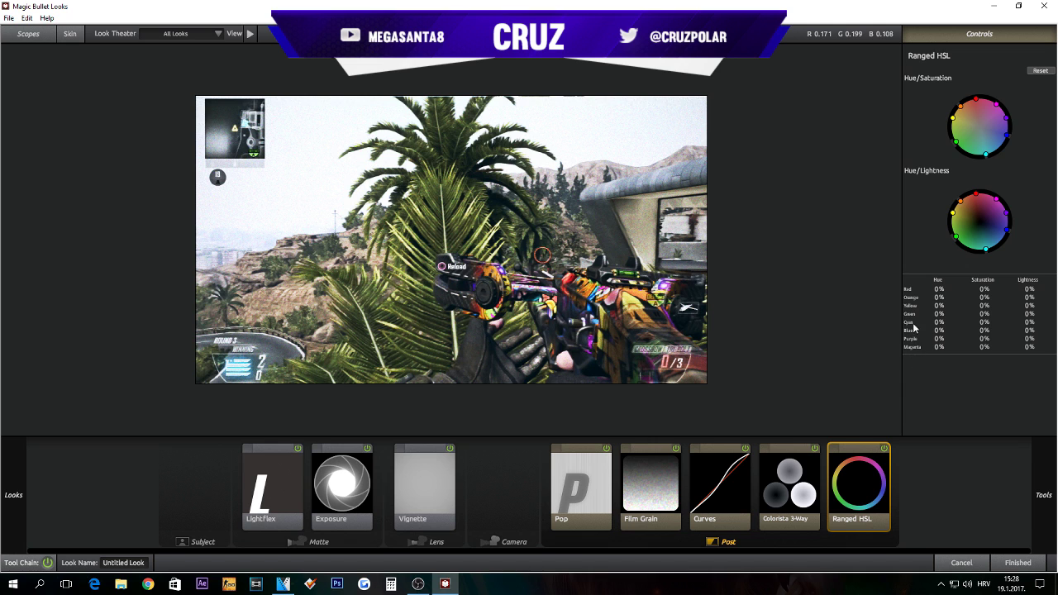
pyautogui.moveTo(979, 288); pyautogui.dragTo(897, 291)
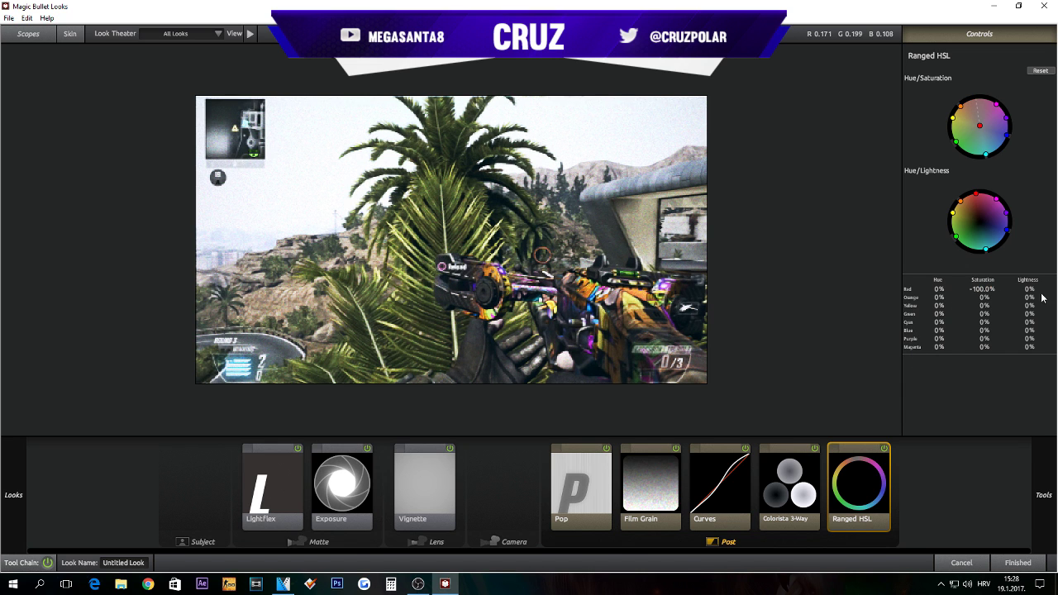
pyautogui.moveTo(985, 298); pyautogui.dragTo(902, 316)
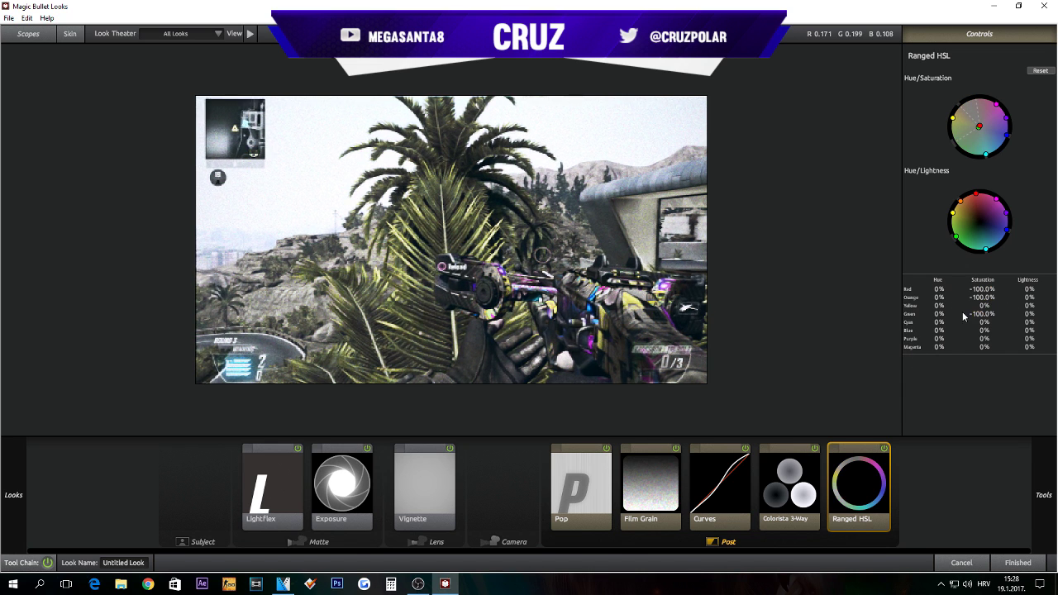
pyautogui.moveTo(985, 306); pyautogui.dragTo(902, 307)
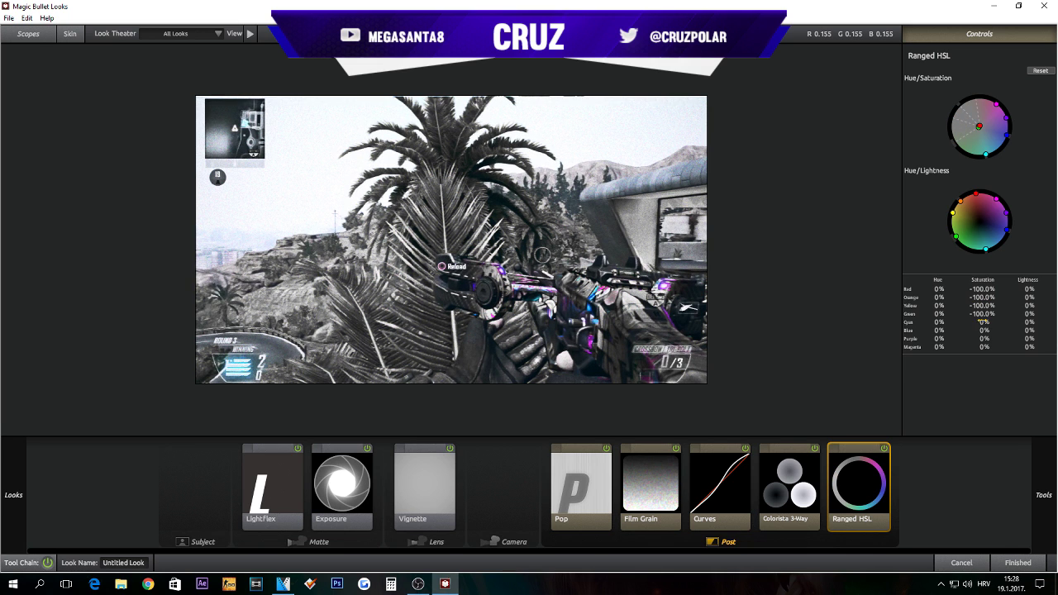
pyautogui.moveTo(980, 321); pyautogui.dragTo(997, 346)
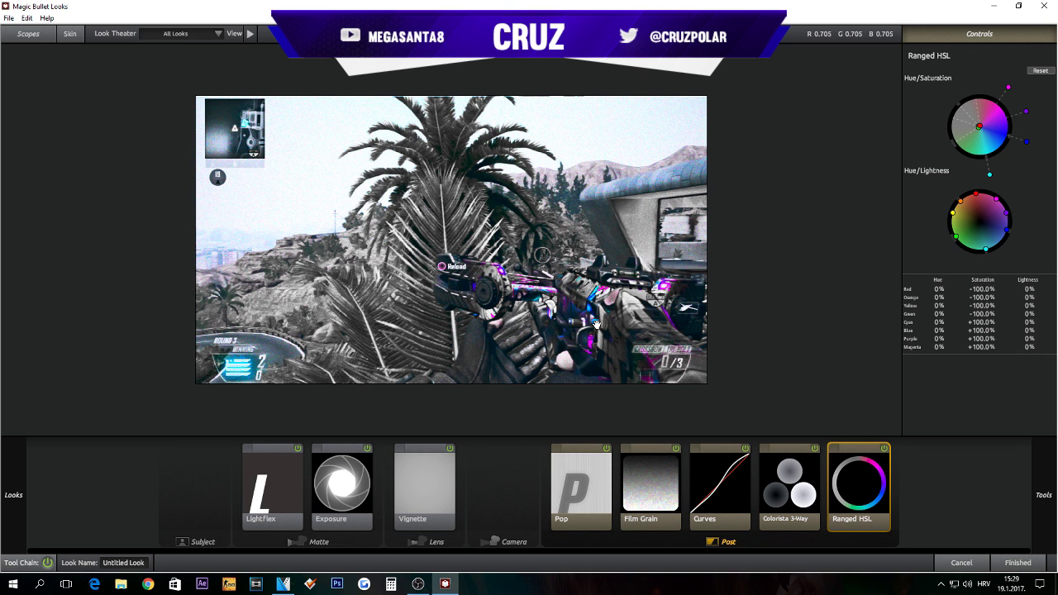
# Switch to VEGAS Pro to view the ungraded preview frame, and return to the Magic Bullet Looks chain
pyautogui.click(996, 7)
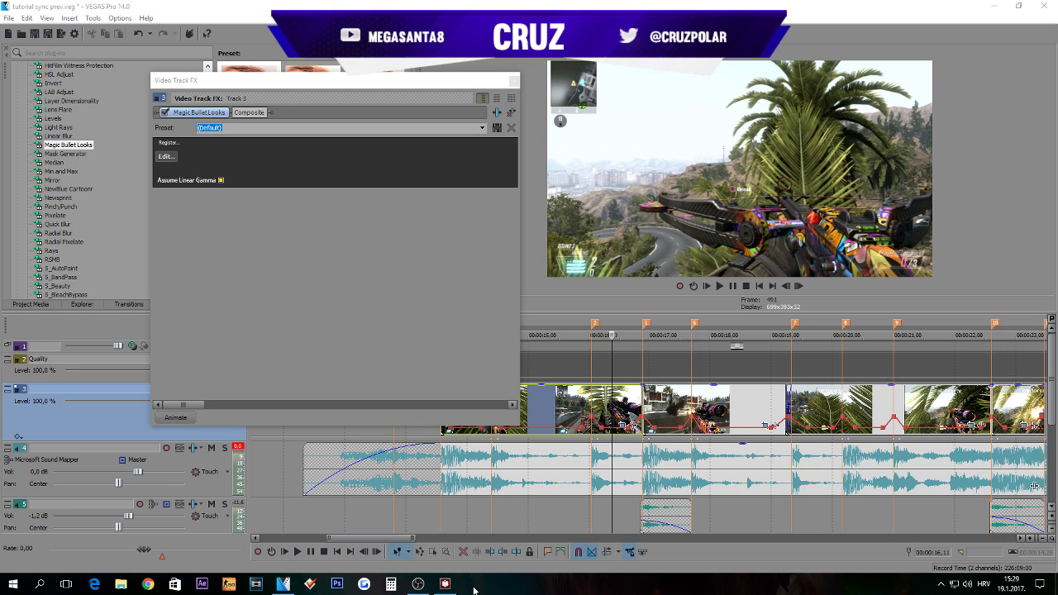
pyautogui.click(445, 584)
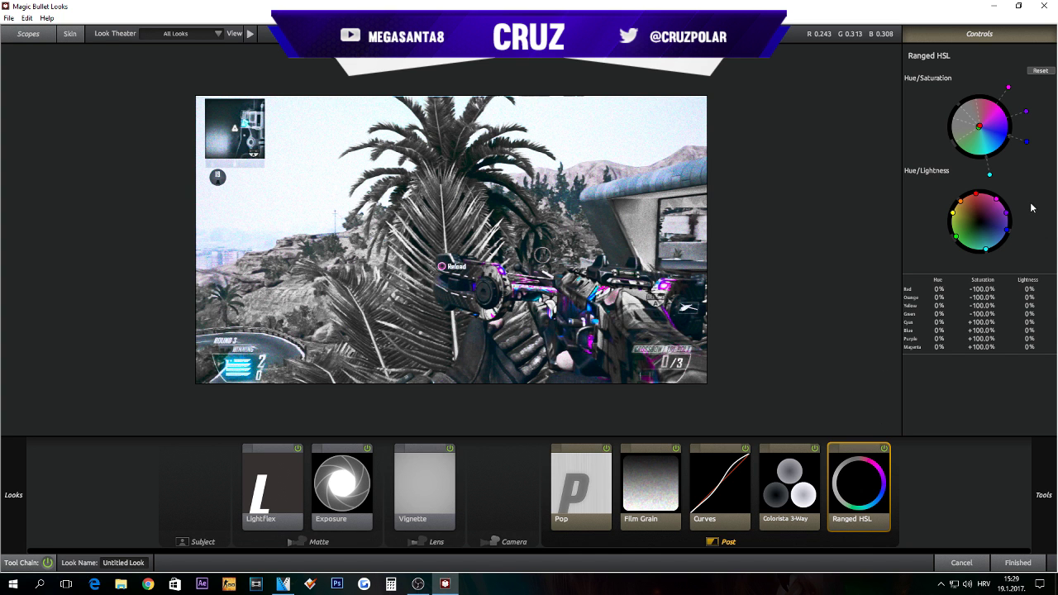
pyautogui.click(808, 488)
# Add the Shoulder tool to the Camera stage
pyautogui.moveTo(1037, 146)
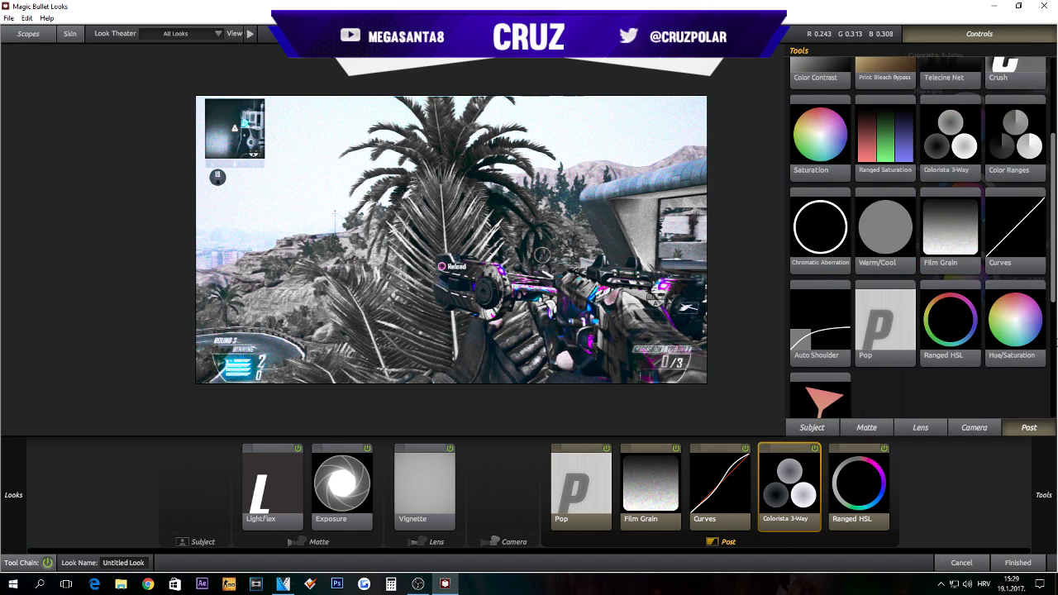
pyautogui.scroll(-5, 971, 315)
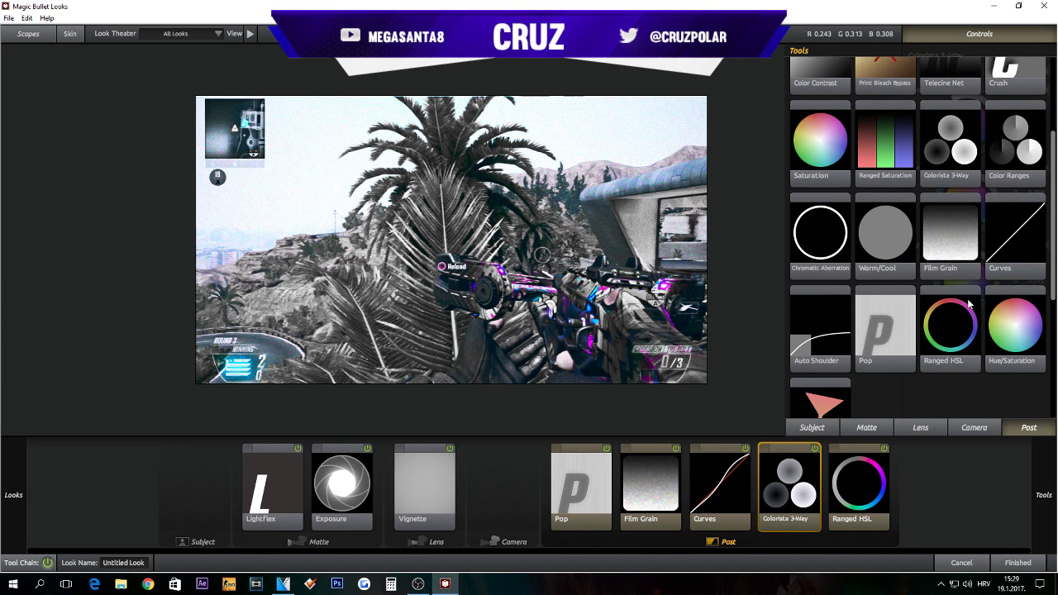
pyautogui.scroll(-2, 970, 309)
pyautogui.click(974, 427)
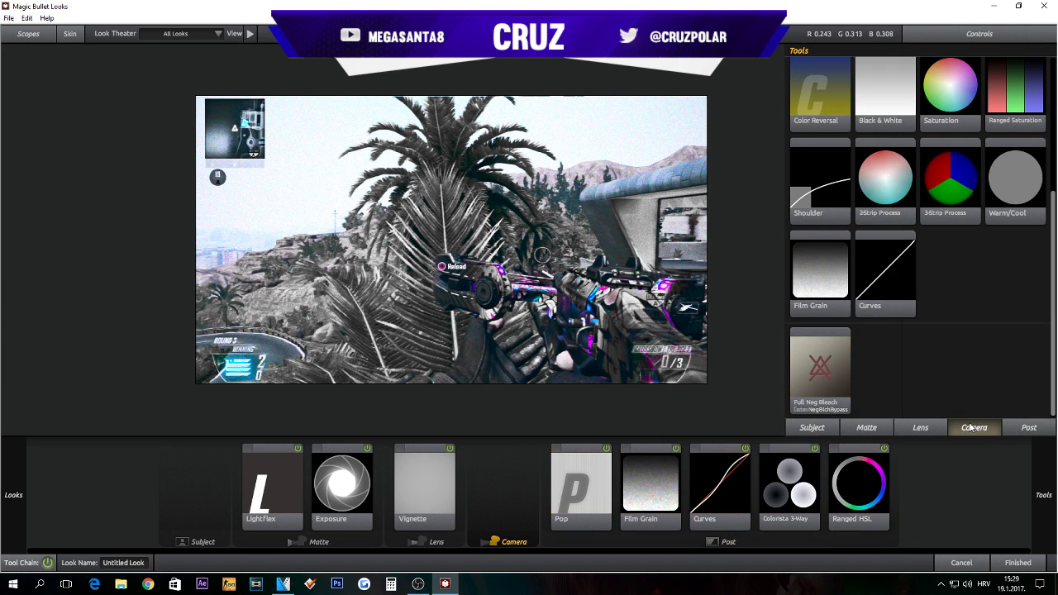
pyautogui.doubleClick(838, 189)
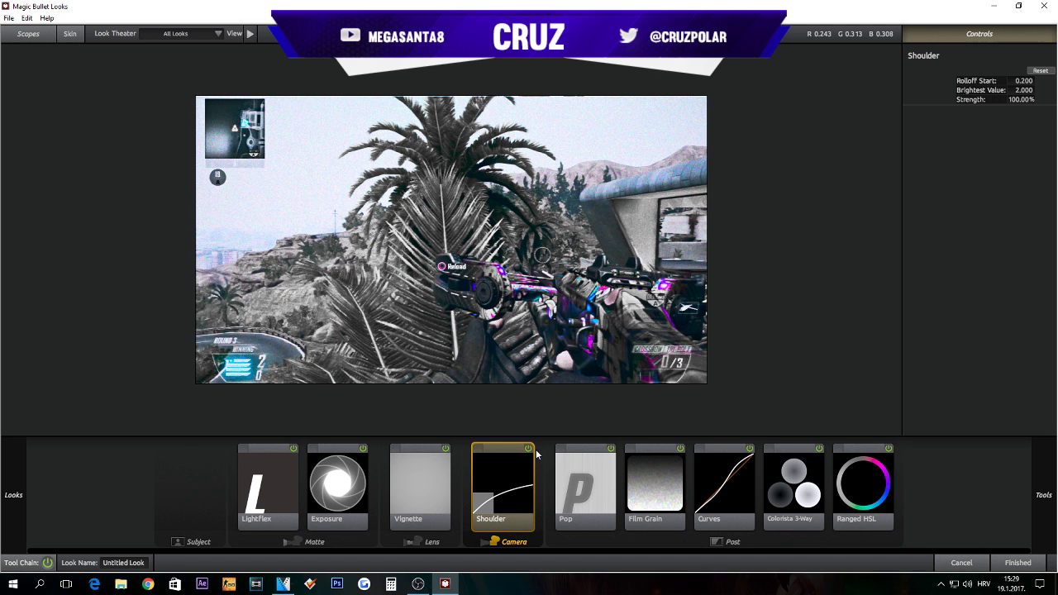
# Compare the image with Shoulder off and on, both close up on the palm tree and across the whole frame
pyautogui.click(526, 449)
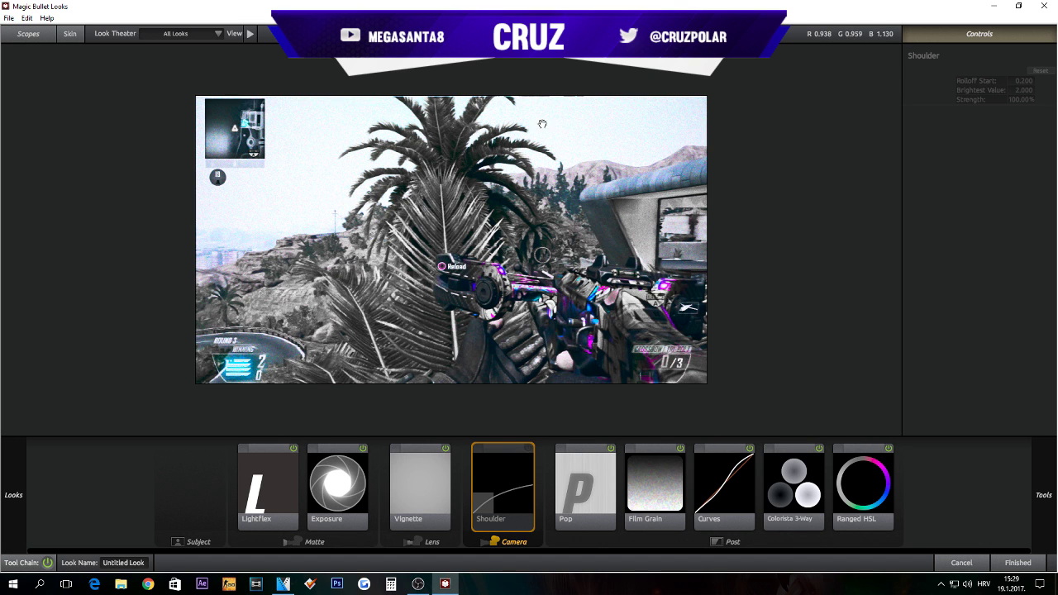
pyautogui.scroll(3, 577, 151)
pyautogui.moveTo(583, 152); pyautogui.dragTo(544, 224)
pyautogui.click(527, 449)
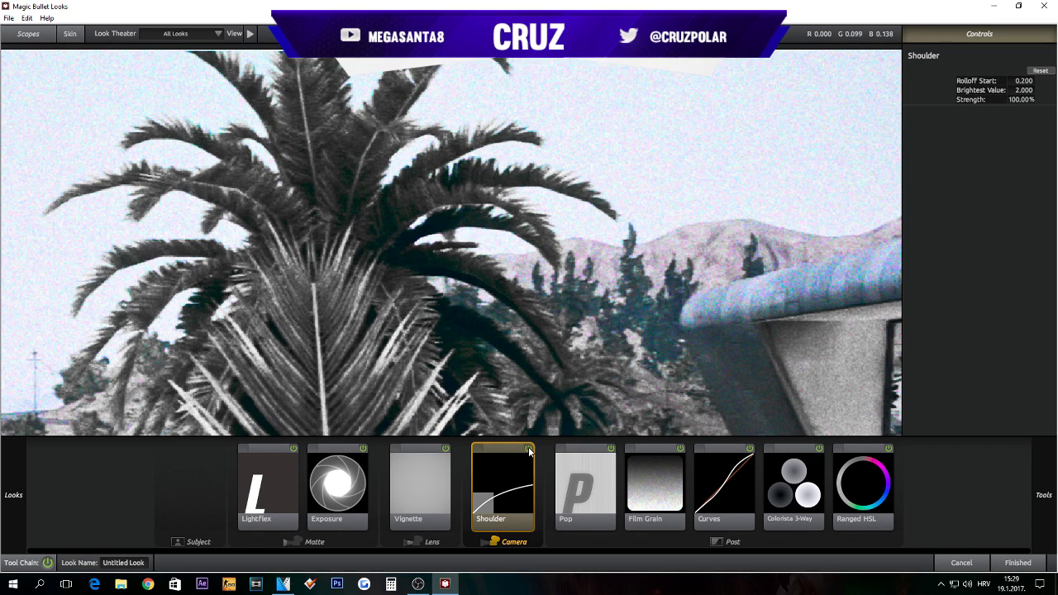
pyautogui.click(529, 449)
pyautogui.click(528, 449)
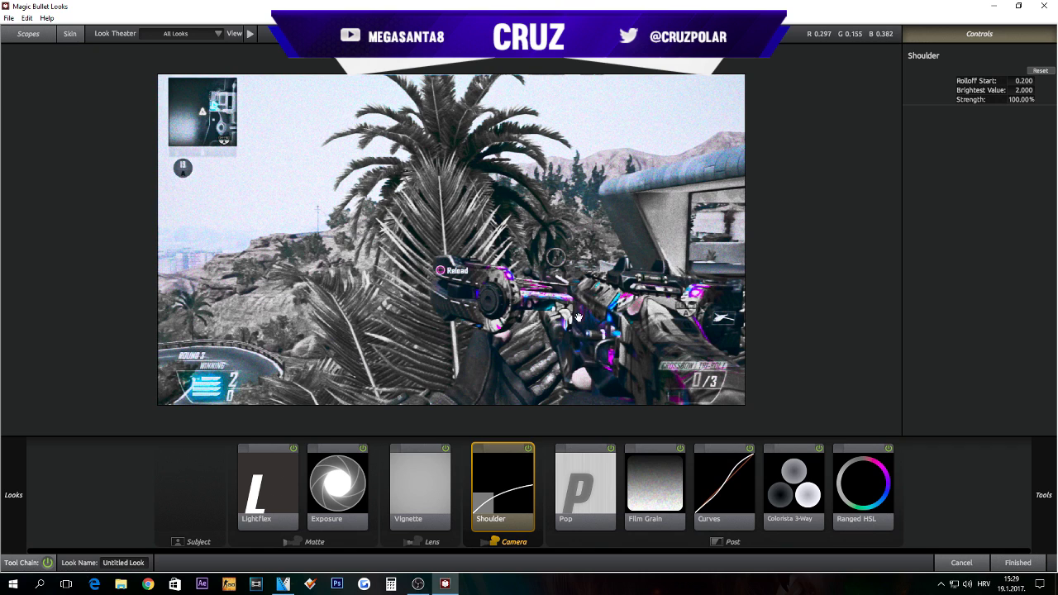
pyautogui.click(529, 449)
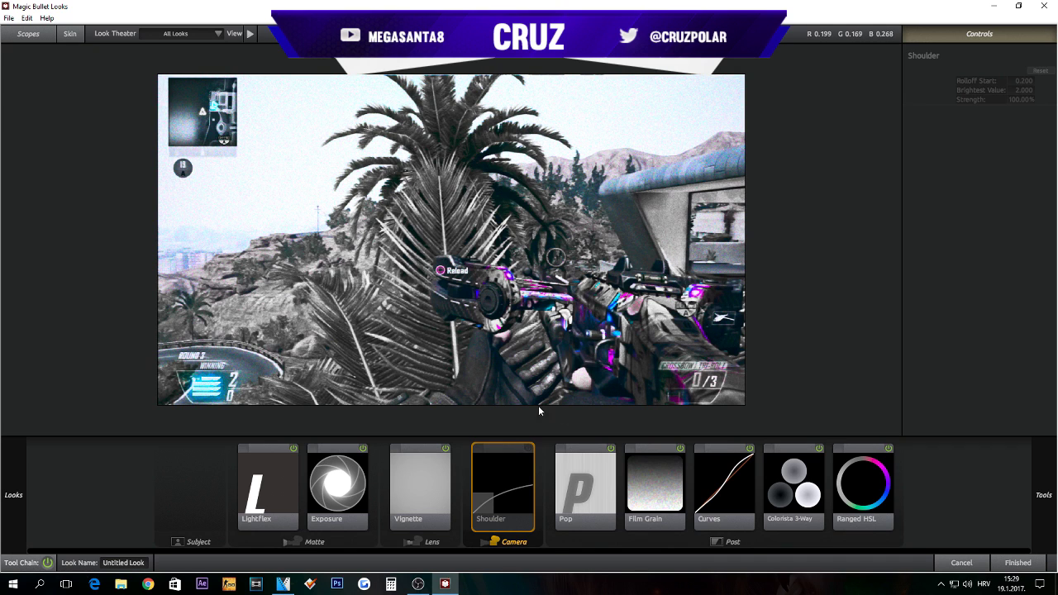
pyautogui.click(528, 449)
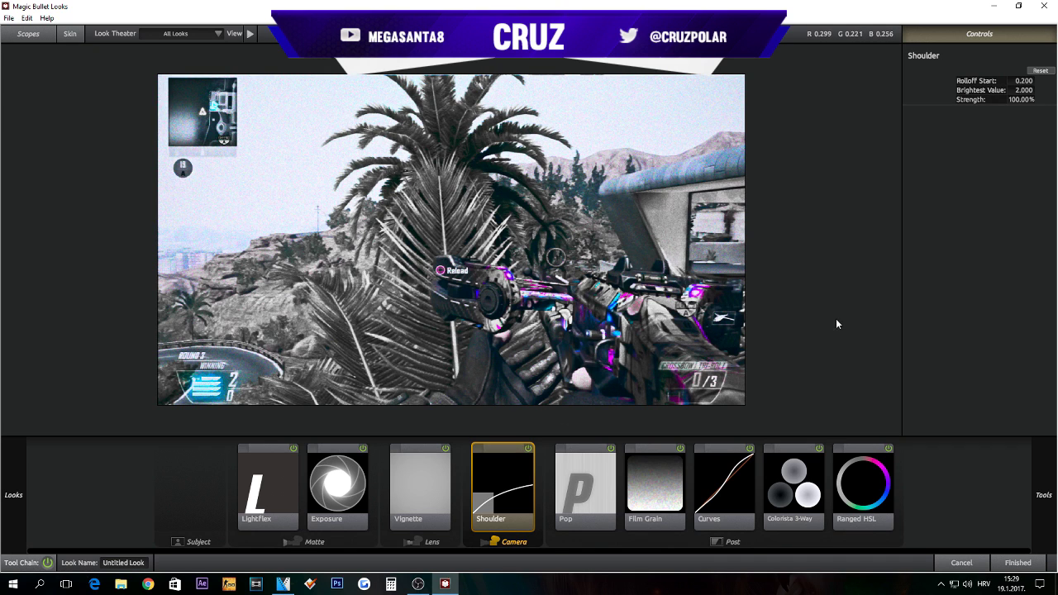
# Add Haze/Flare to the Lens stage, with spillage at 58.0% and a magenta tint of 0.972, 0.027, 1.000
pyautogui.moveTo(1002, 289)
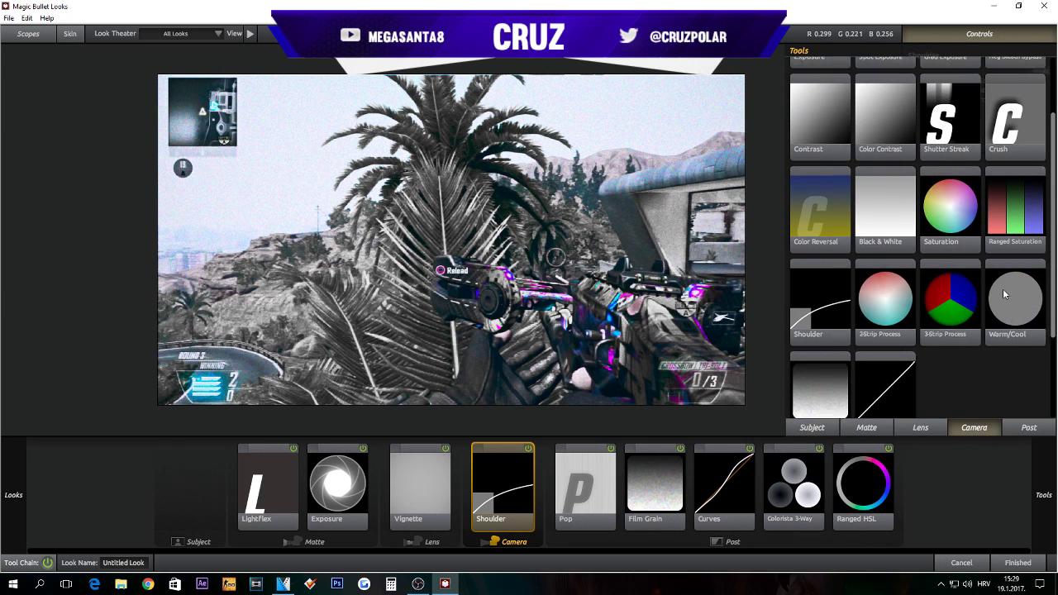
pyautogui.click(925, 429)
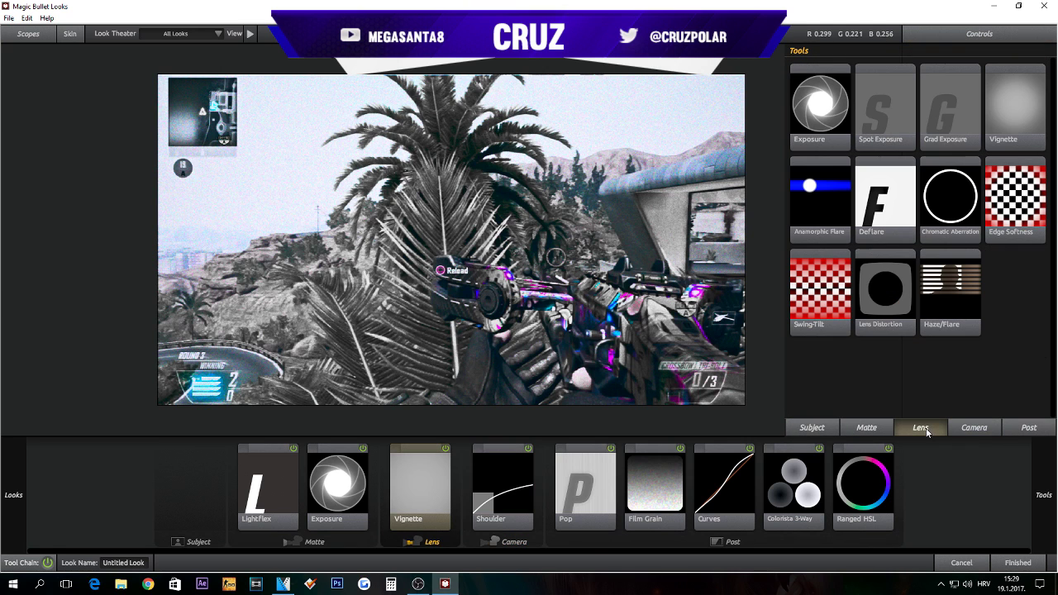
pyautogui.doubleClick(944, 305)
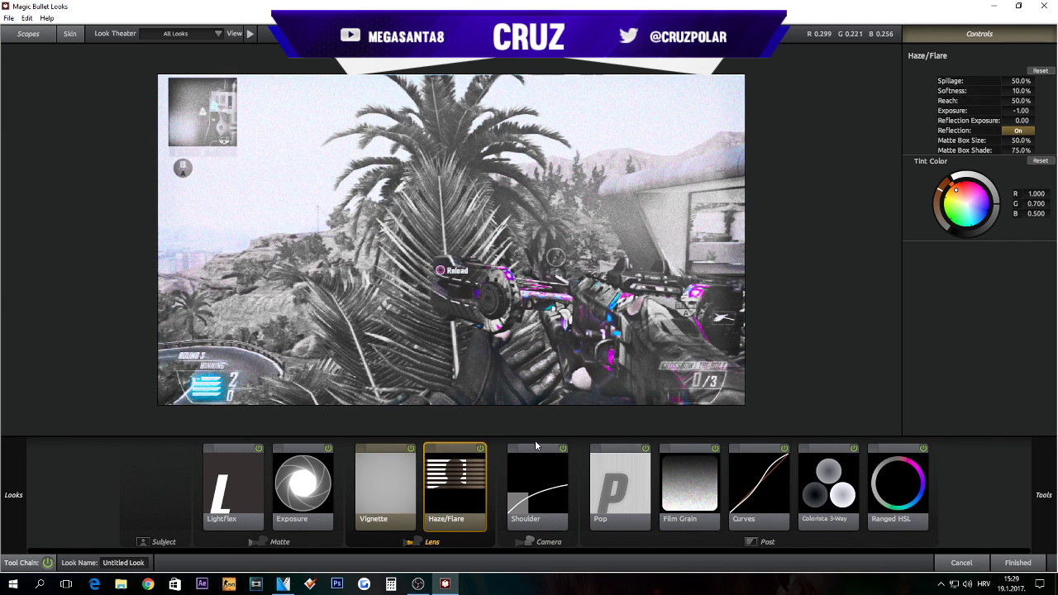
pyautogui.moveTo(1014, 80)
pyautogui.mouseDown()
pyautogui.moveTo(1056, 81)
pyautogui.moveTo(1021, 80)
pyautogui.mouseUp()
pyautogui.moveTo(957, 191); pyautogui.dragTo(985, 188)
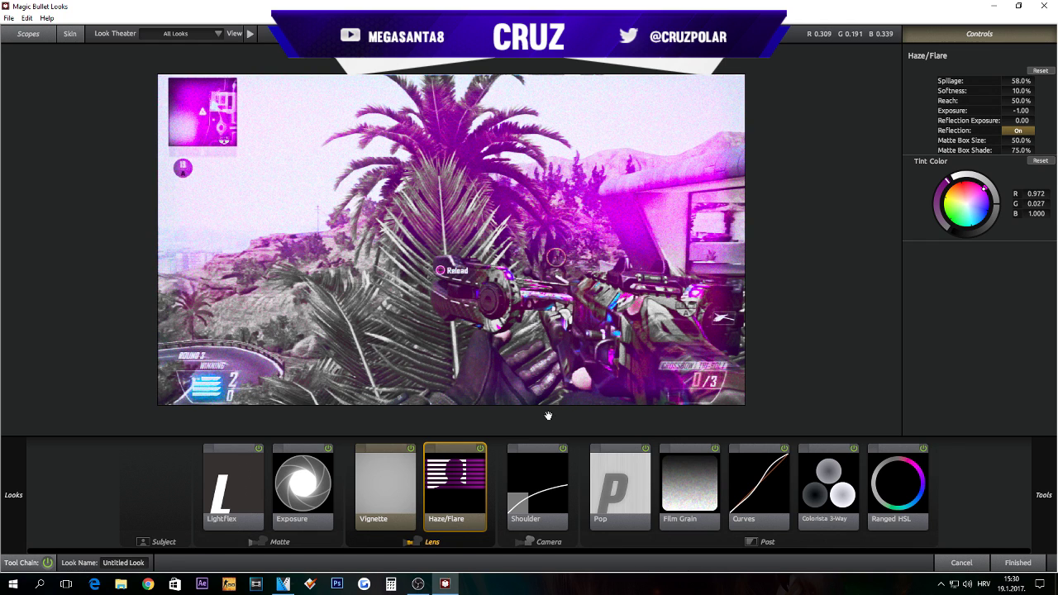
# Turn off Ranged HSL, and set the Haze/Flare softness to 100.0% and spillage to 37.0%
pyautogui.click(924, 457)
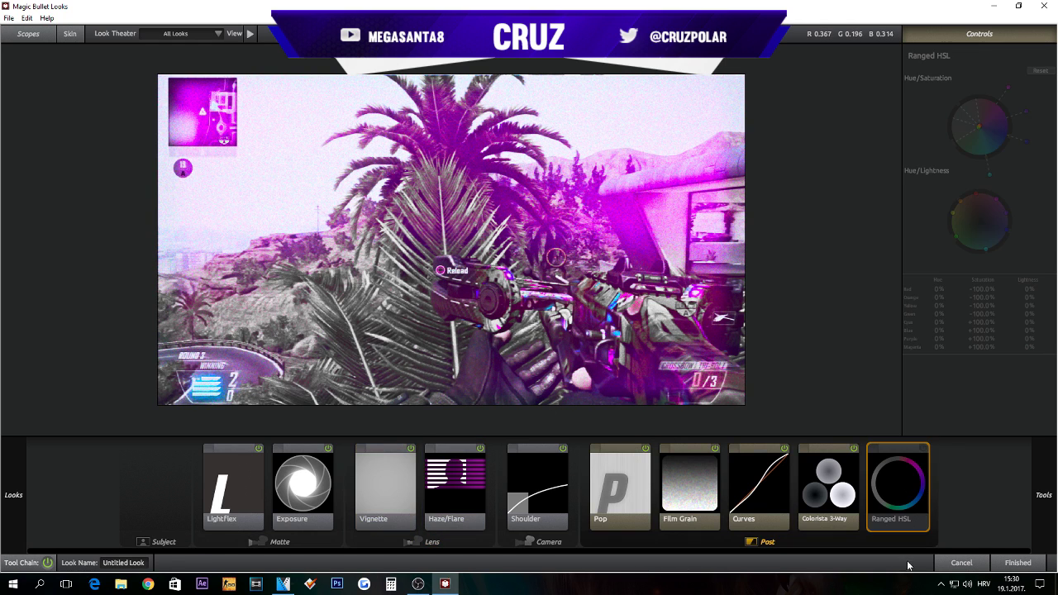
pyautogui.click(484, 483)
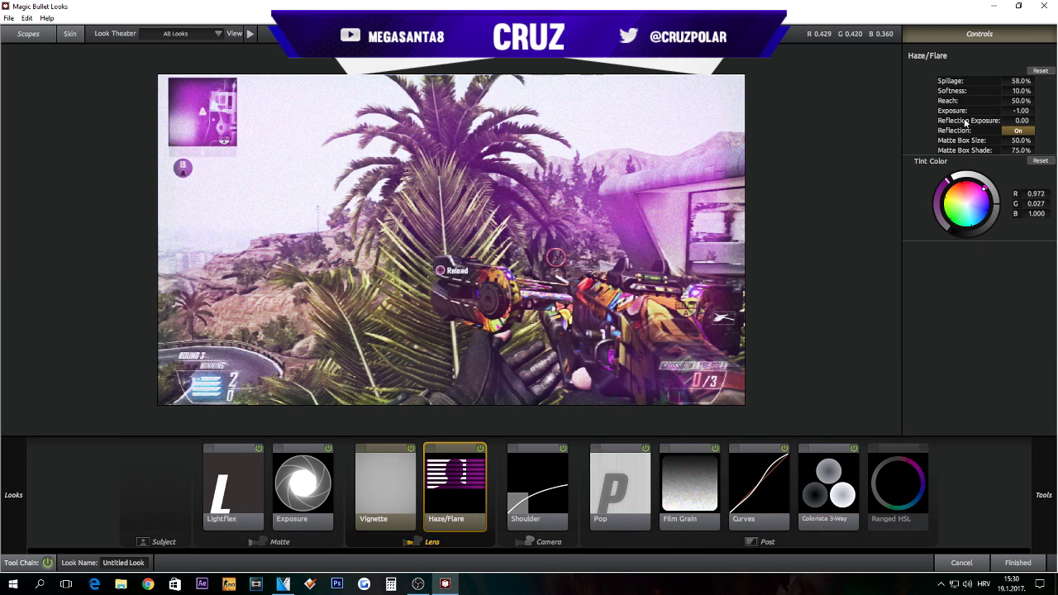
pyautogui.moveTo(1005, 91); pyautogui.dragTo(1056, 120)
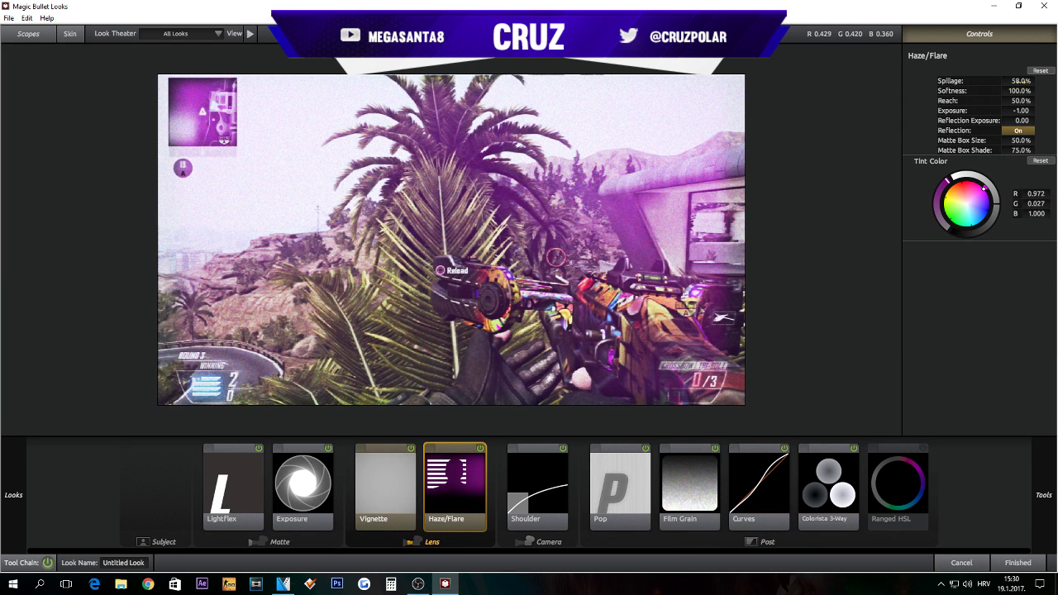
pyautogui.moveTo(1019, 81)
pyautogui.mouseDown()
pyautogui.moveTo(1051, 81)
pyautogui.moveTo(998, 81)
pyautogui.mouseUp()
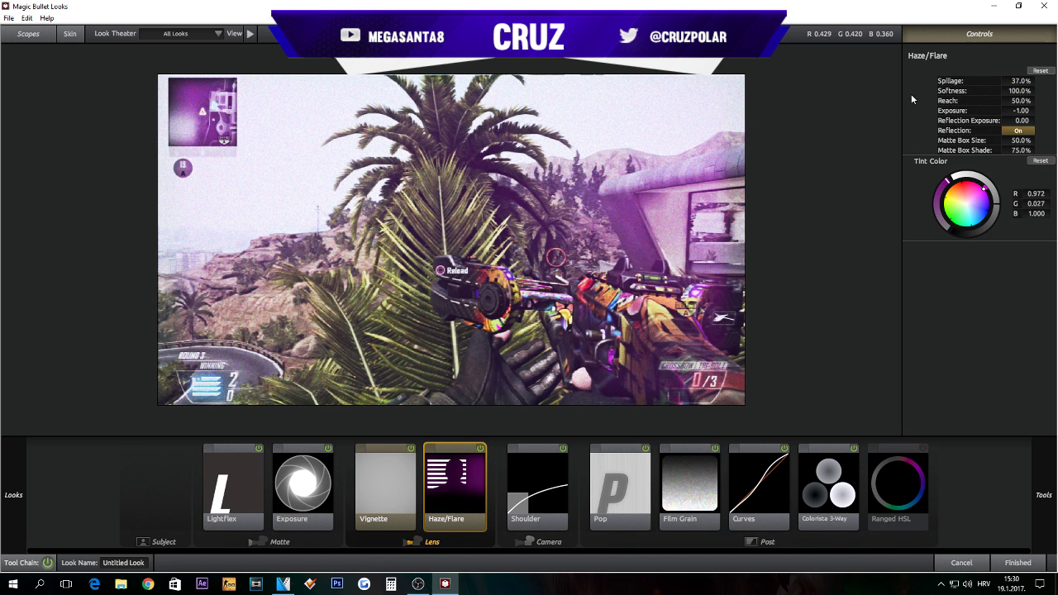
# Set the Haze/Flare matte box size and shade to 0.0%, reach to 60.0% and spillage to 29.0%
pyautogui.moveTo(1019, 150); pyautogui.dragTo(917, 182)
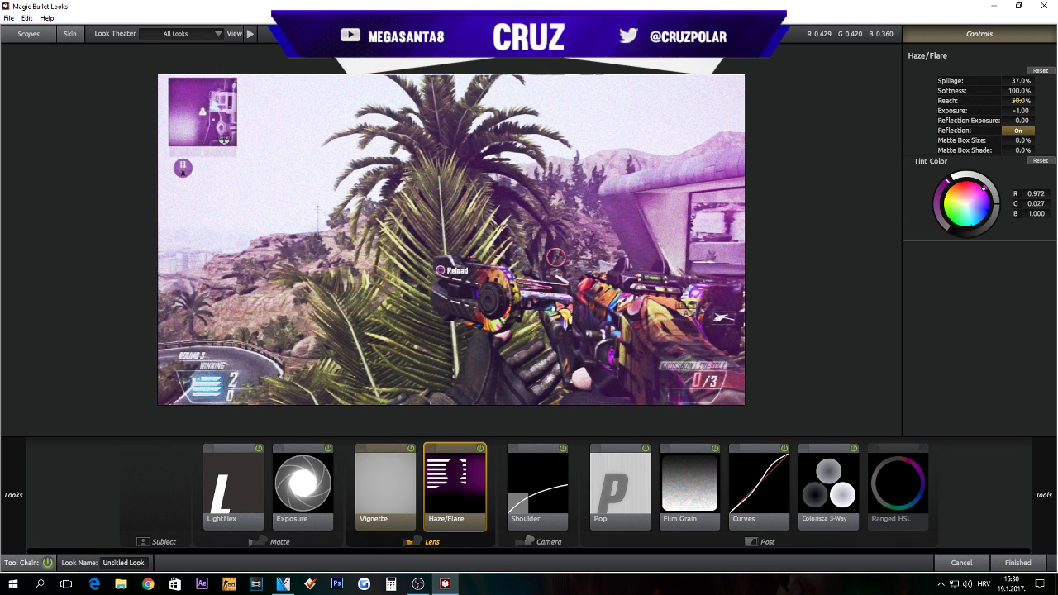
pyautogui.moveTo(1019, 100); pyautogui.dragTo(927, 100)
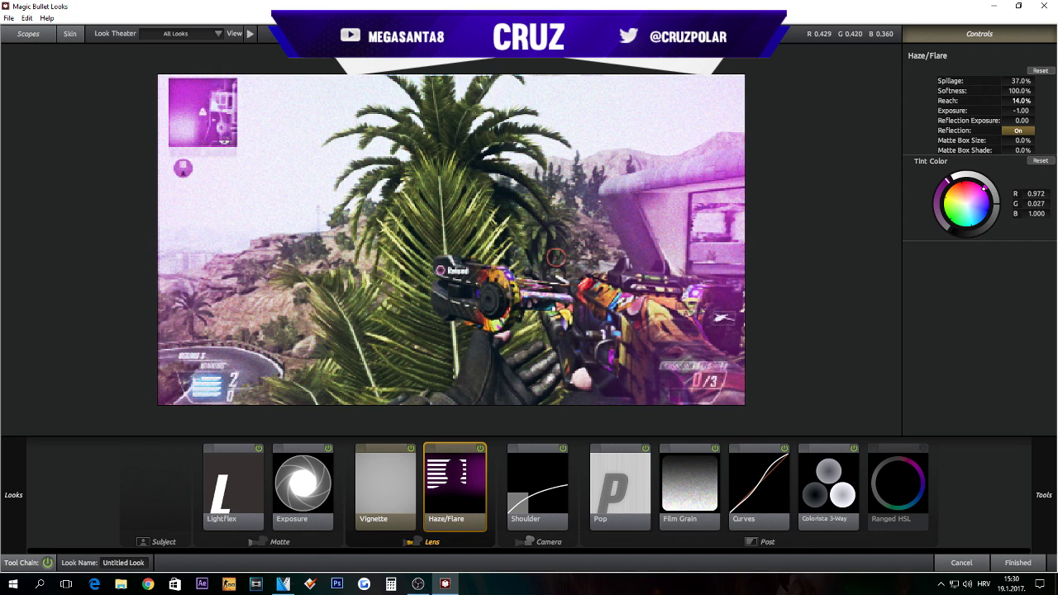
pyautogui.moveTo(1021, 101); pyautogui.dragTo(996, 82)
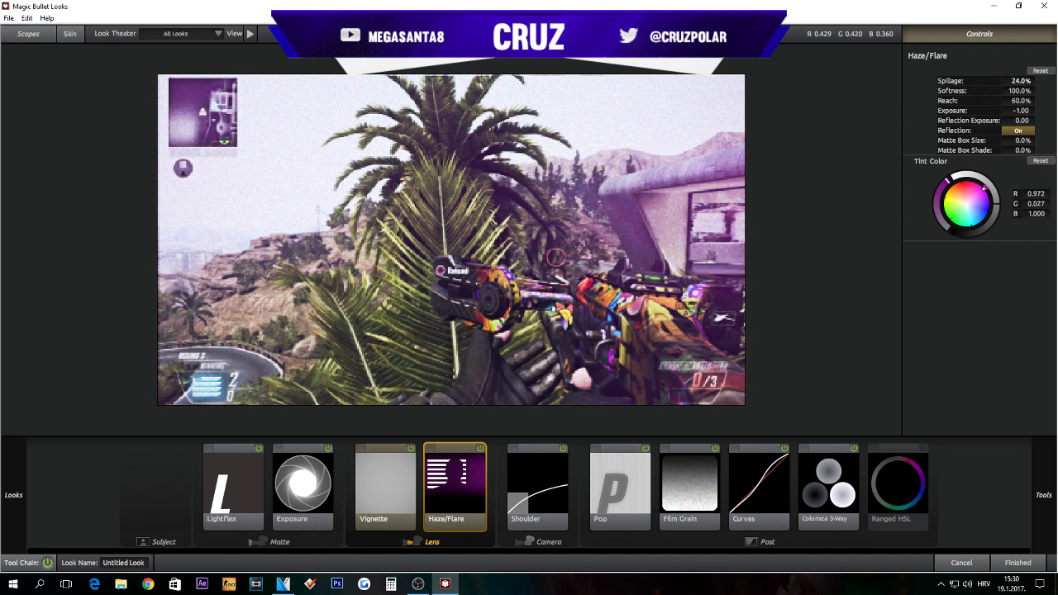
pyautogui.moveTo(1014, 81); pyautogui.dragTo(1017, 81)
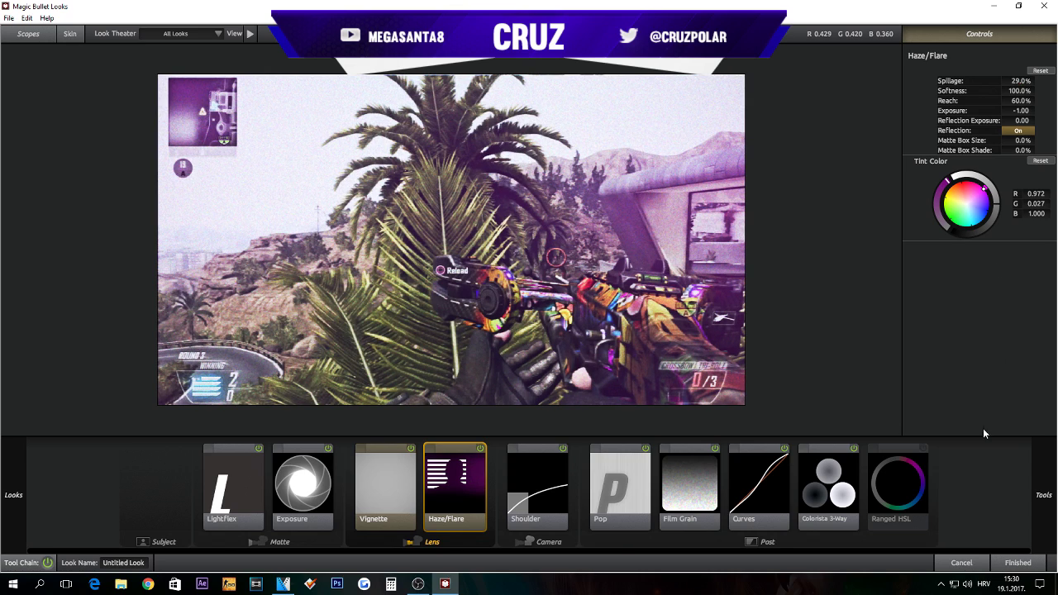
# Turn Ranged HSL back on, apply the look, and return to the VEGAS Pro timeline with the Video Track FX window closed
pyautogui.click(924, 448)
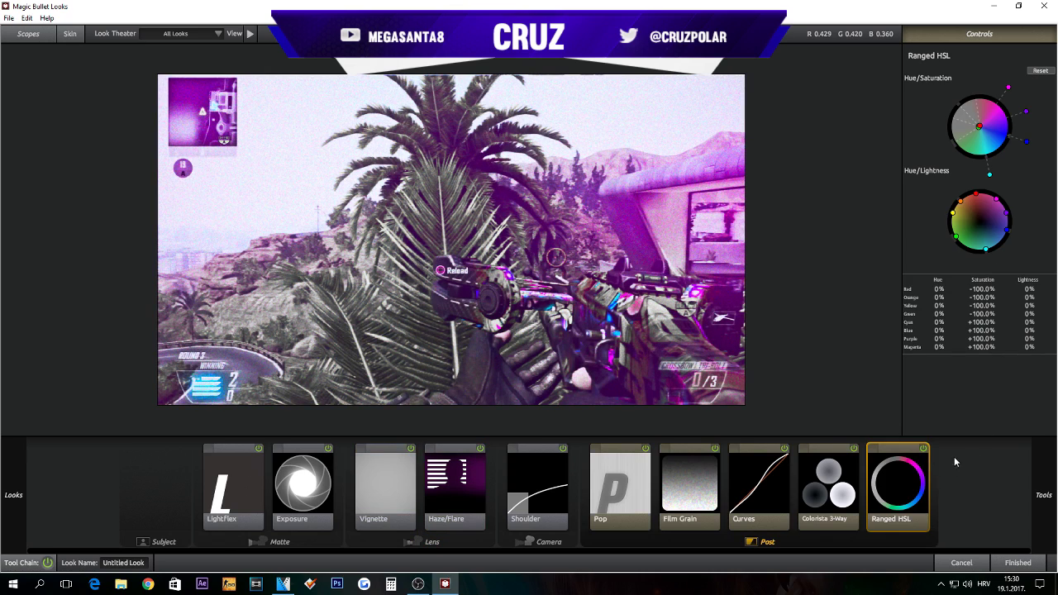
pyautogui.click(1030, 568)
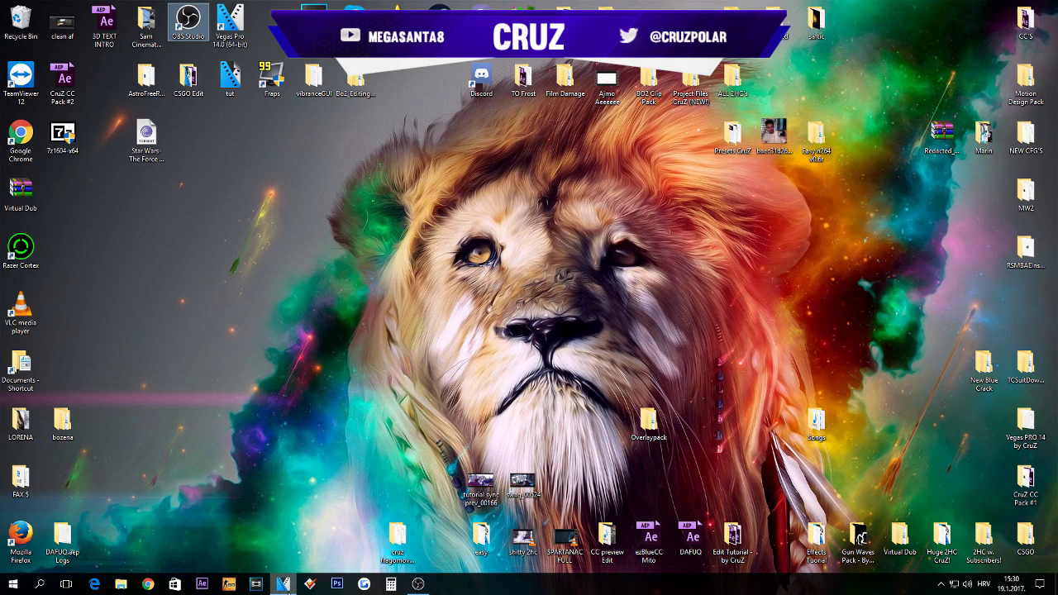
pyautogui.click(283, 583)
pyautogui.click(515, 82)
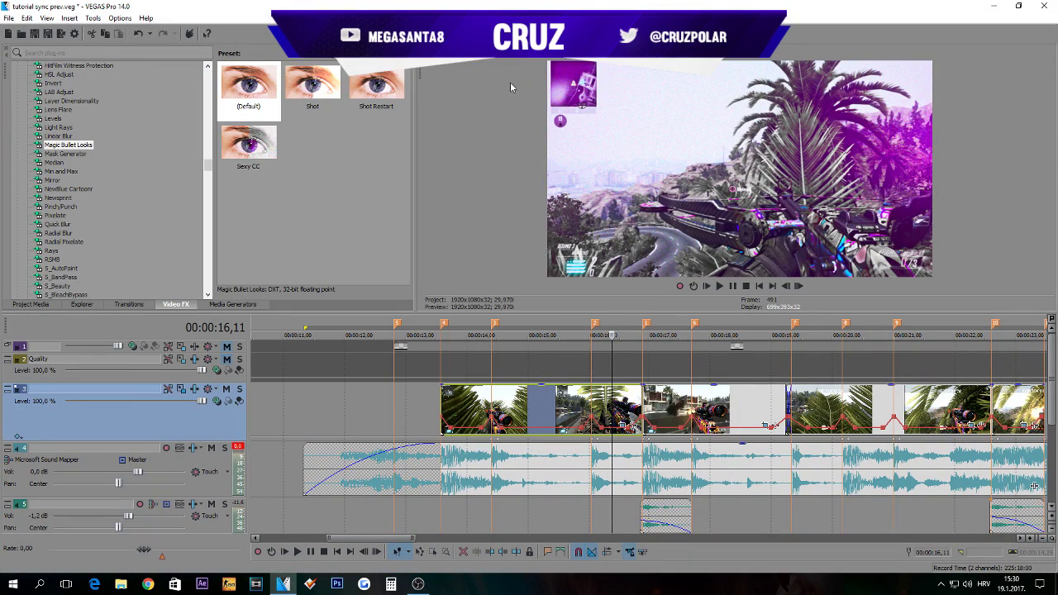
pyautogui.click(193, 388)
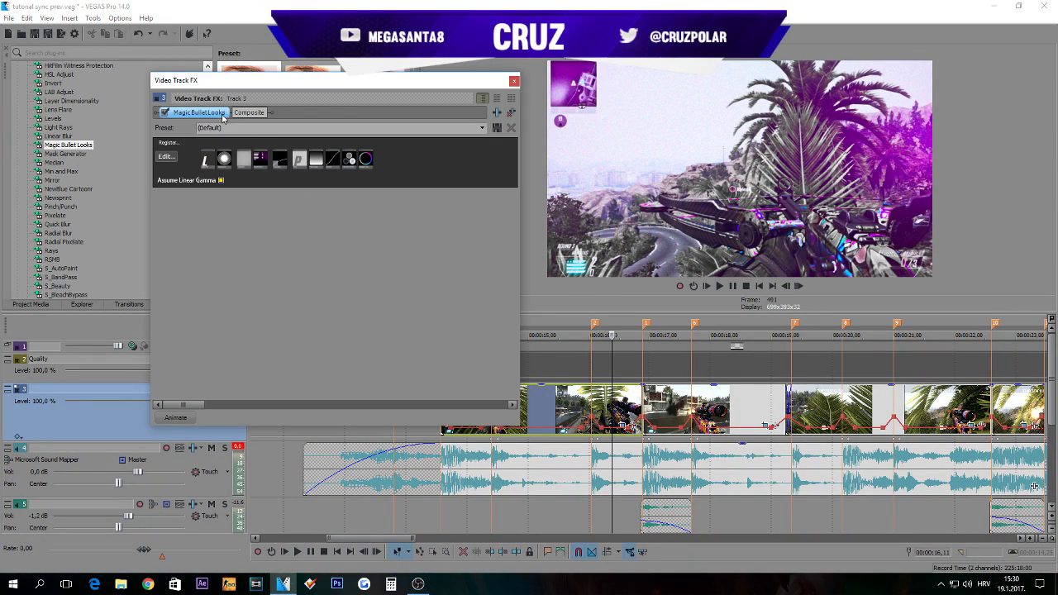
pyautogui.click(514, 81)
# Review the graded clips around 00:00:15 using a short loop region on the timeline
pyautogui.scroll(-2, 620, 360)
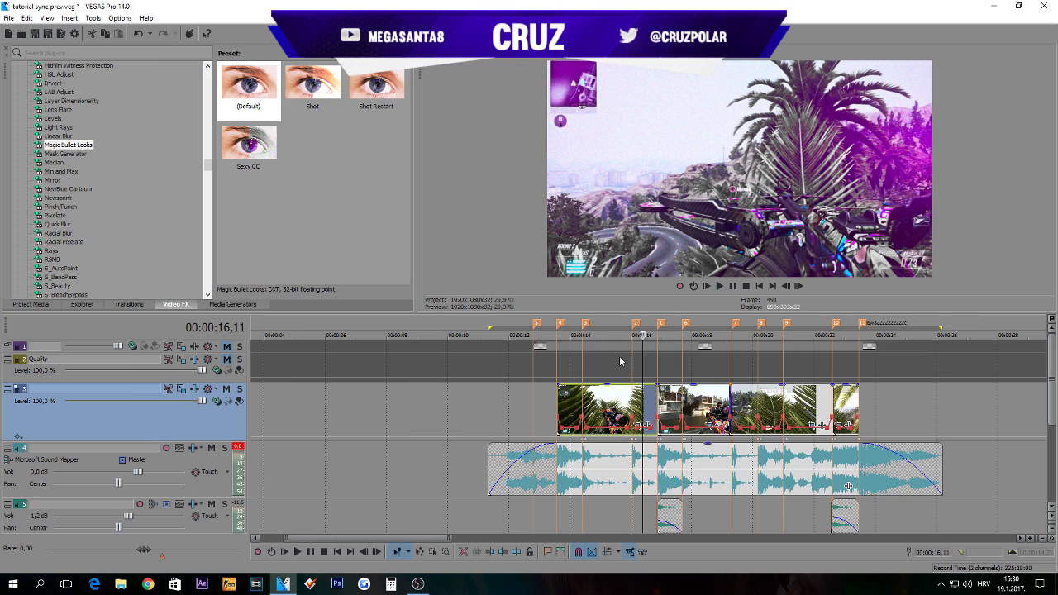
pyautogui.click(617, 364)
pyautogui.scroll(4, 641, 370)
pyautogui.scroll(-1, 657, 372)
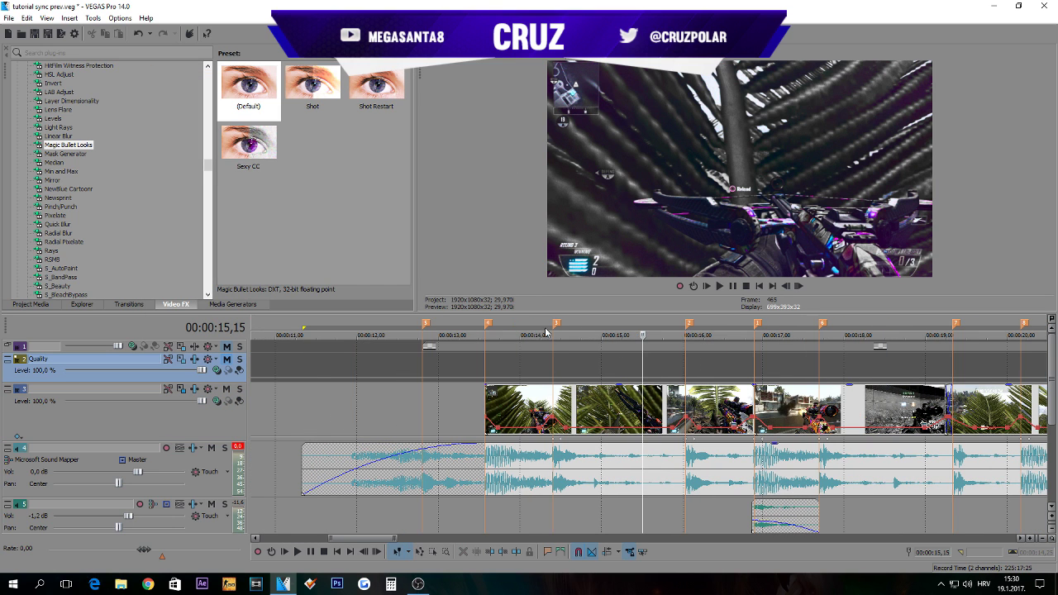
pyautogui.moveTo(530, 326); pyautogui.dragTo(713, 328)
pyautogui.click(642, 409)
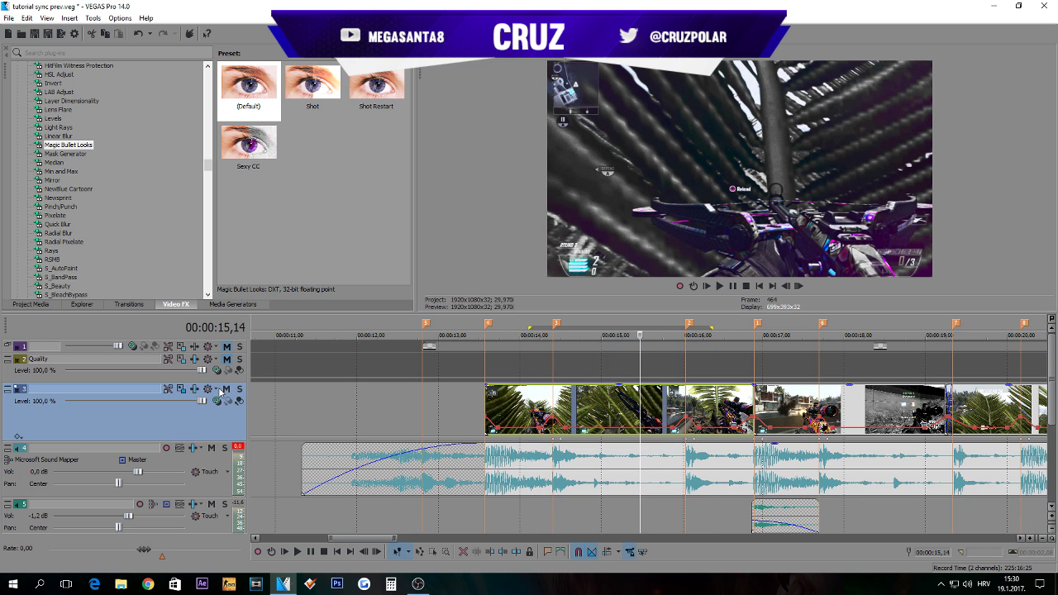
# Unmute the Quality track and lower the video preview resolution to 960x540
pyautogui.click(228, 360)
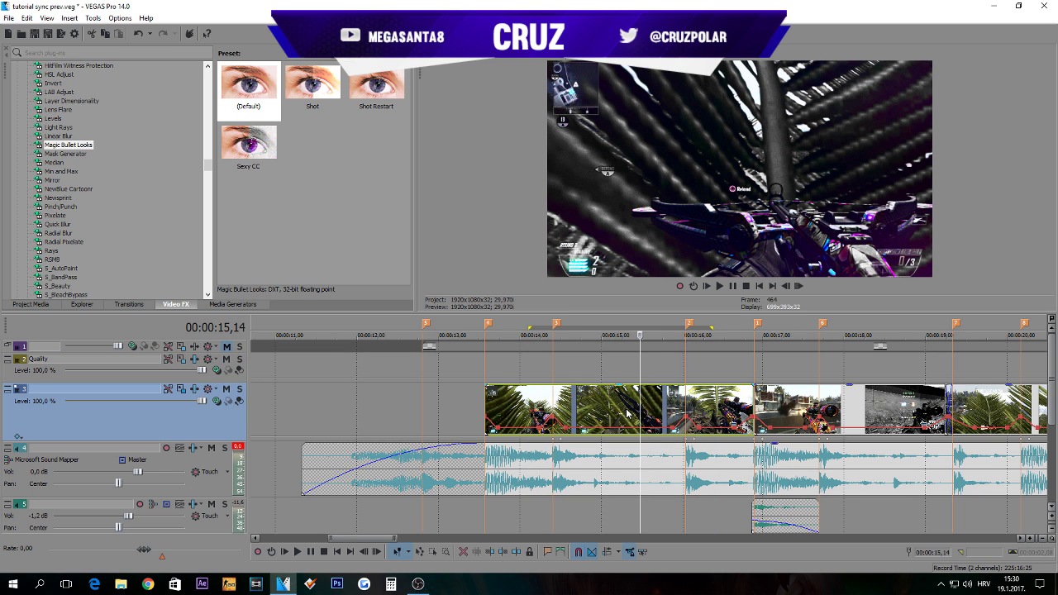
pyautogui.click(627, 411)
pyautogui.scroll(-1, 627, 410)
pyautogui.scroll(-3, 539, 335)
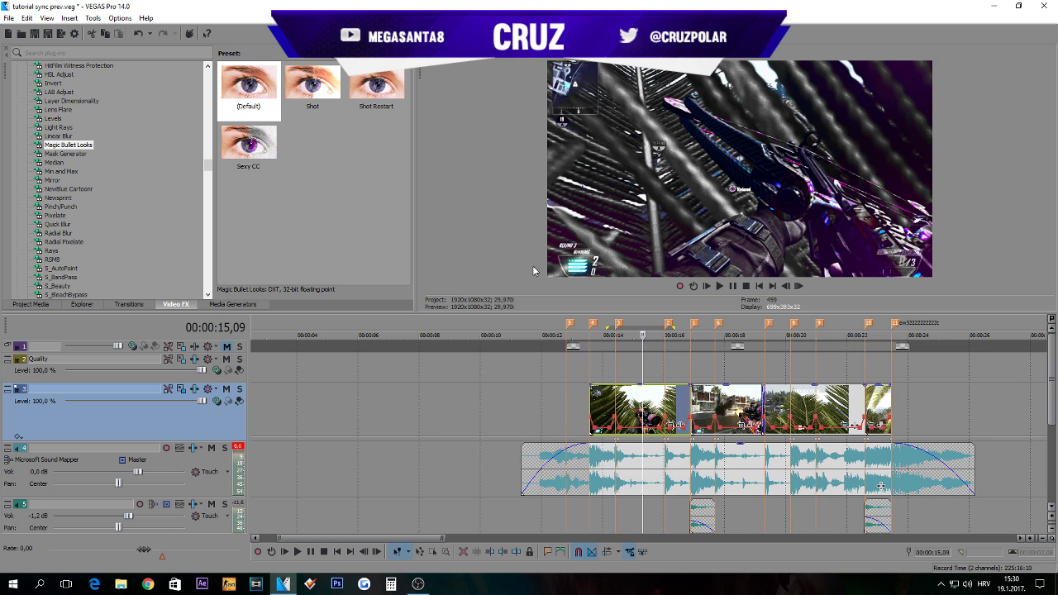
pyautogui.click(521, 53)
pyautogui.click(573, 104)
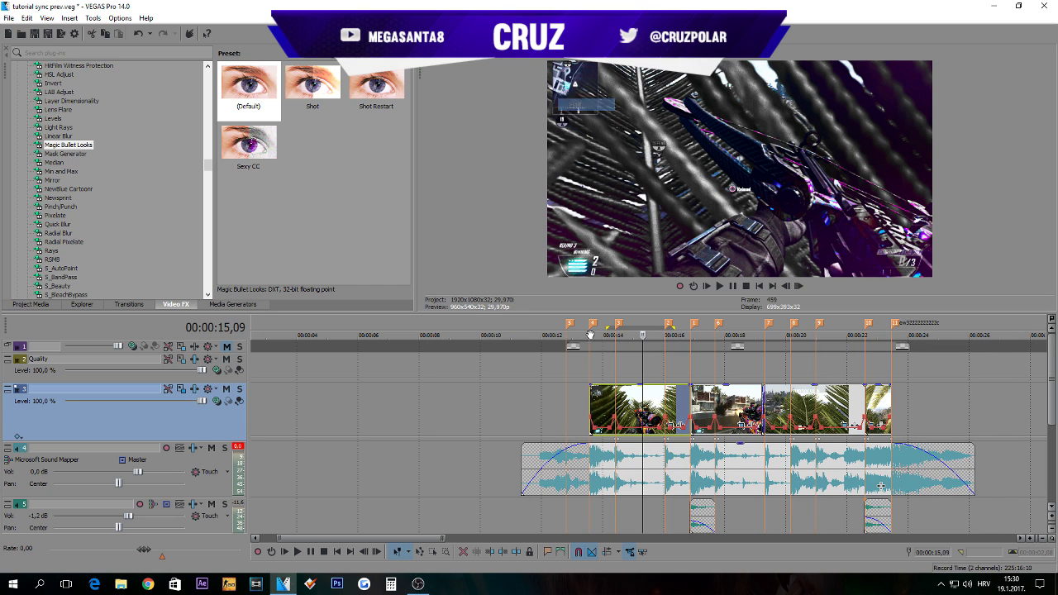
# Unmute track 1 and play back the montage over a loop region from 00:00:12,12 to 00:00:26,06
pyautogui.moveTo(554, 327); pyautogui.dragTo(975, 326)
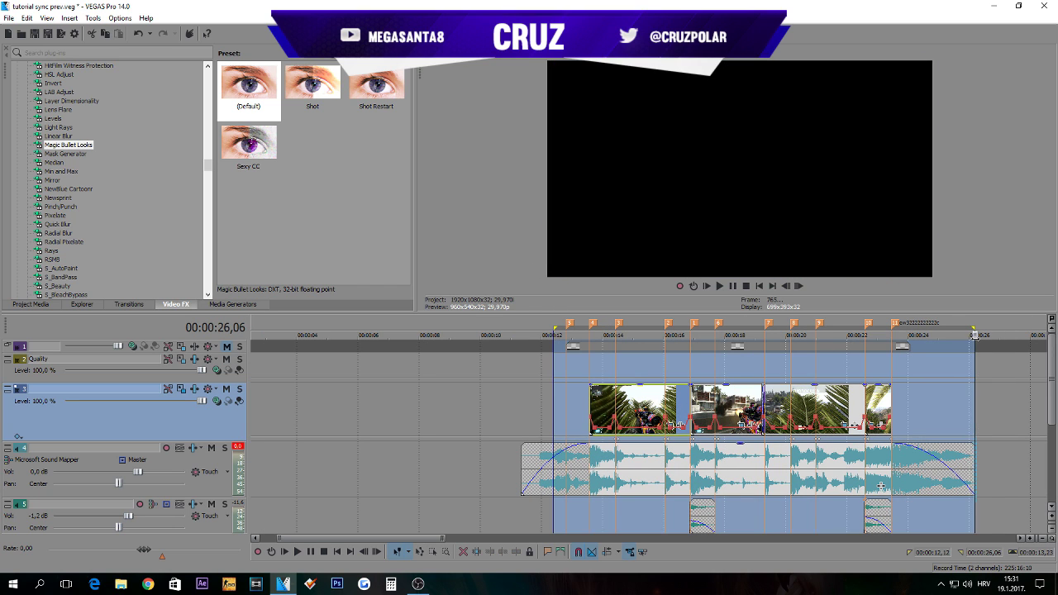
pyautogui.click(234, 348)
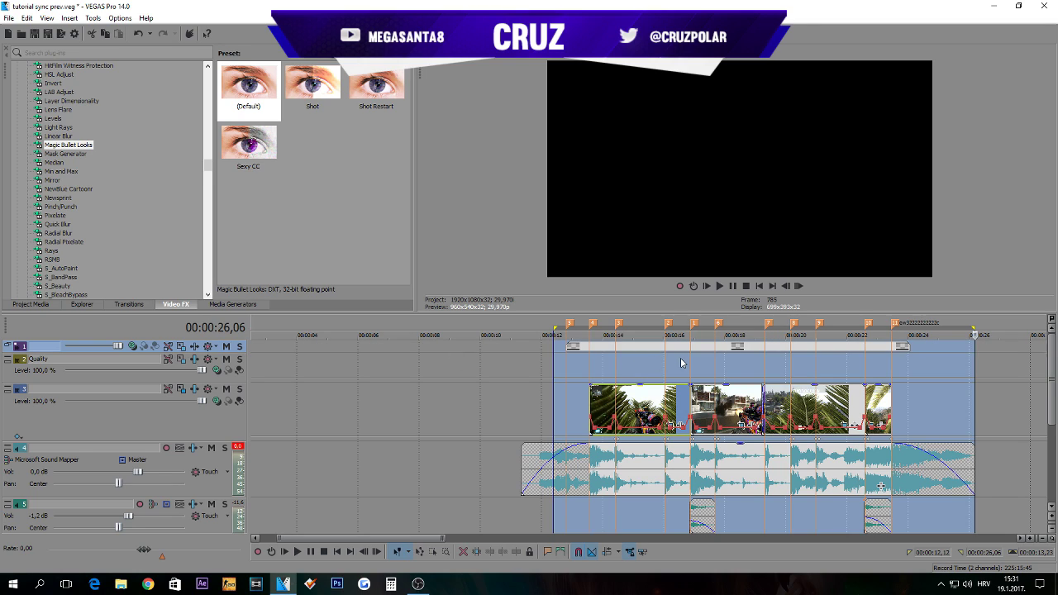
pyautogui.press('space')
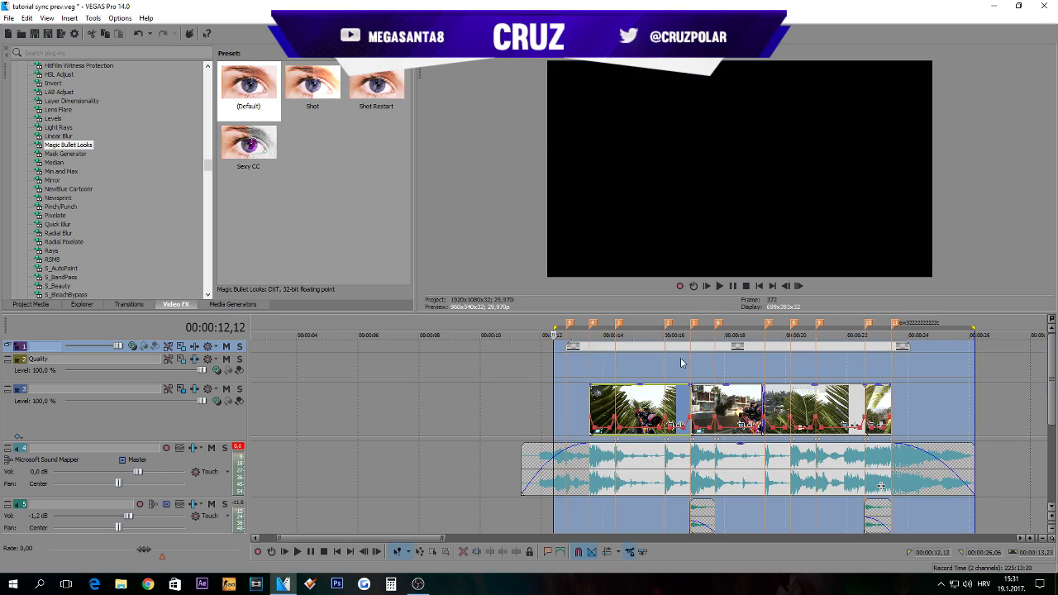
pyautogui.press('space')
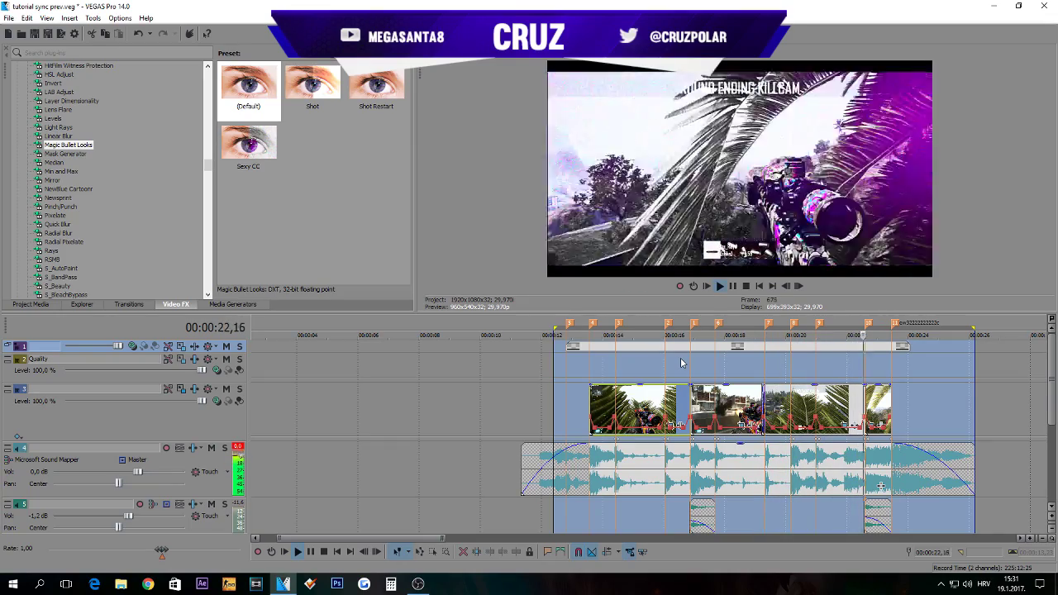
pyautogui.press('space')
# Reopen the clip track's Magic Bullet Looks chain with the playhead at 00:00:16,11, and delete the Ranged HSL tool
pyautogui.click(668, 361)
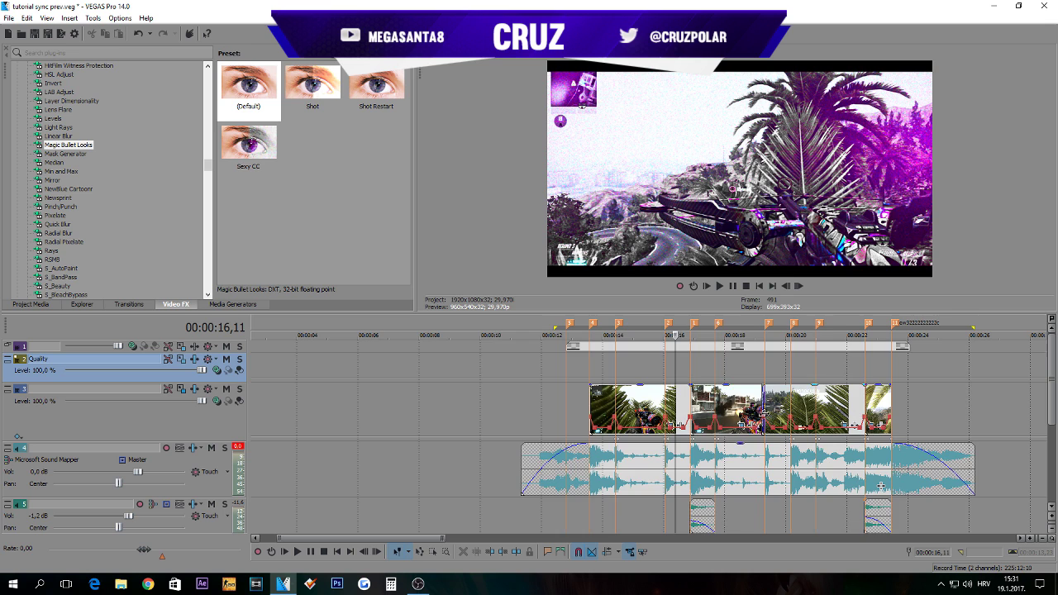
pyautogui.scroll(-3, 678, 380)
pyautogui.scroll(4, 678, 380)
pyautogui.click(212, 422)
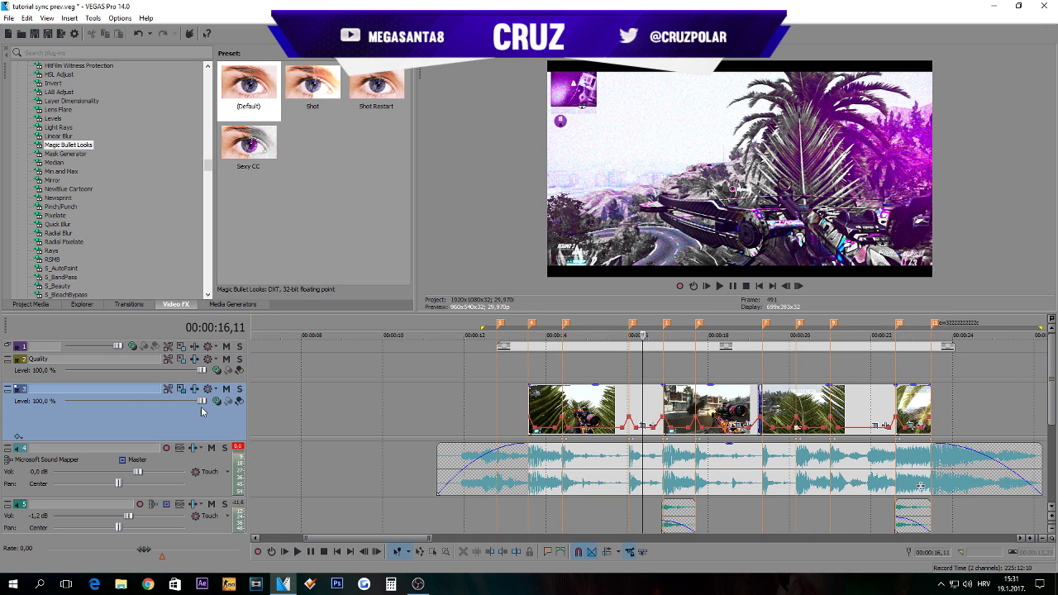
pyautogui.click(194, 389)
pyautogui.click(164, 156)
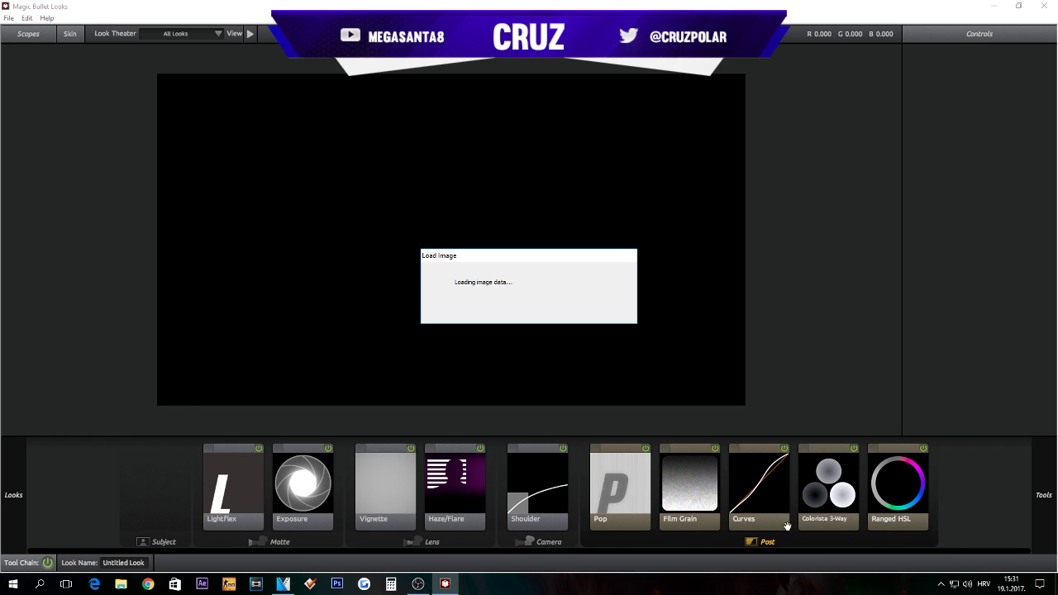
pyautogui.click(911, 495)
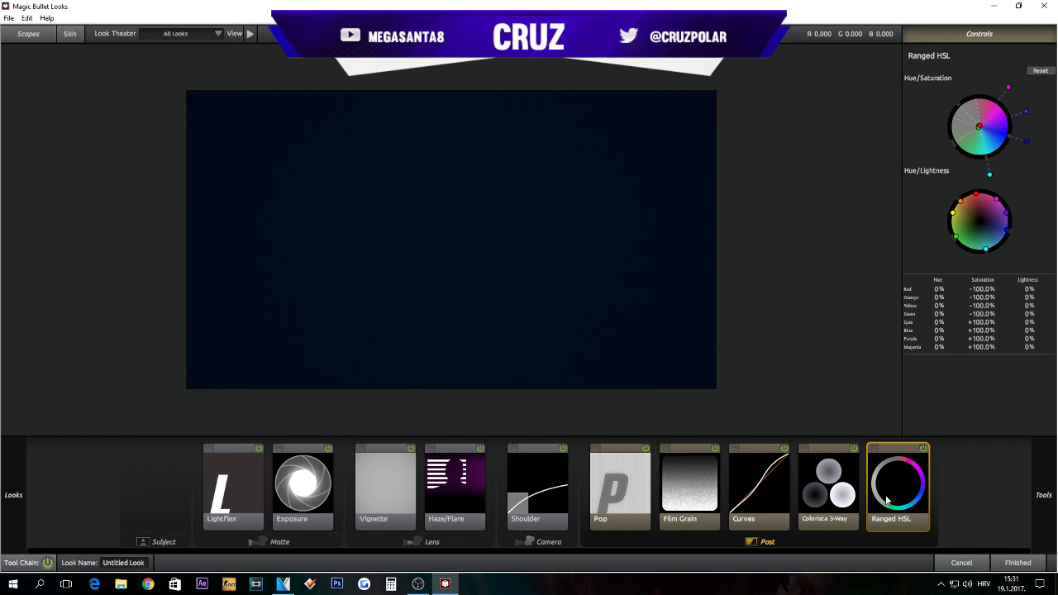
pyautogui.press('Delete')
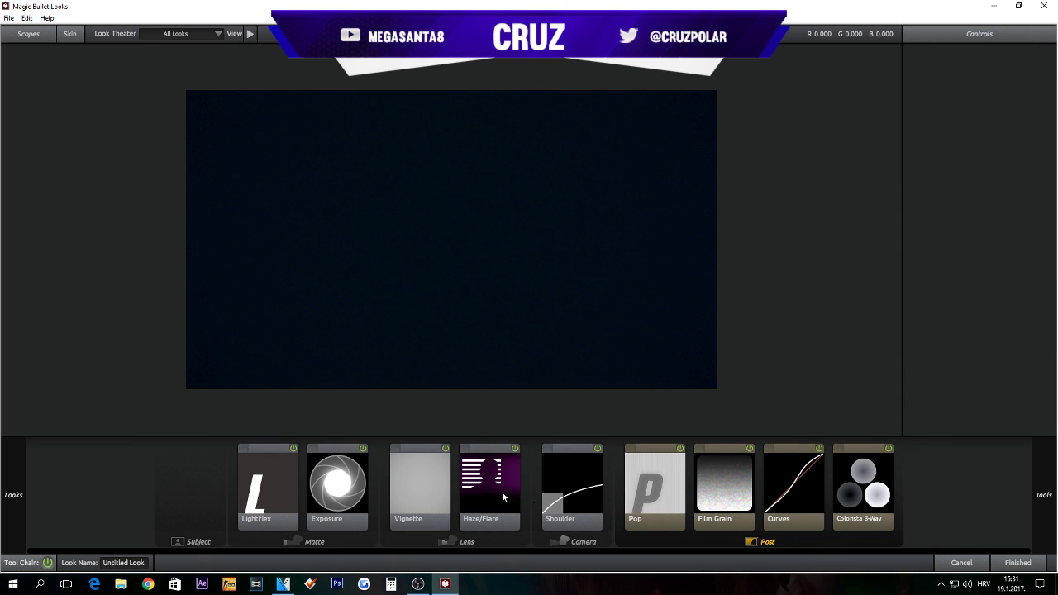
# Set the Haze/Flare spillage to 13.0% and its tint to a pinkish red of 1.000, 0.027, 0.318
pyautogui.click(502, 491)
pyautogui.moveTo(1017, 81)
pyautogui.mouseDown()
pyautogui.moveTo(999, 81)
pyautogui.moveTo(1016, 81)
pyautogui.mouseUp()
pyautogui.moveTo(975, 193); pyautogui.dragTo(964, 181)
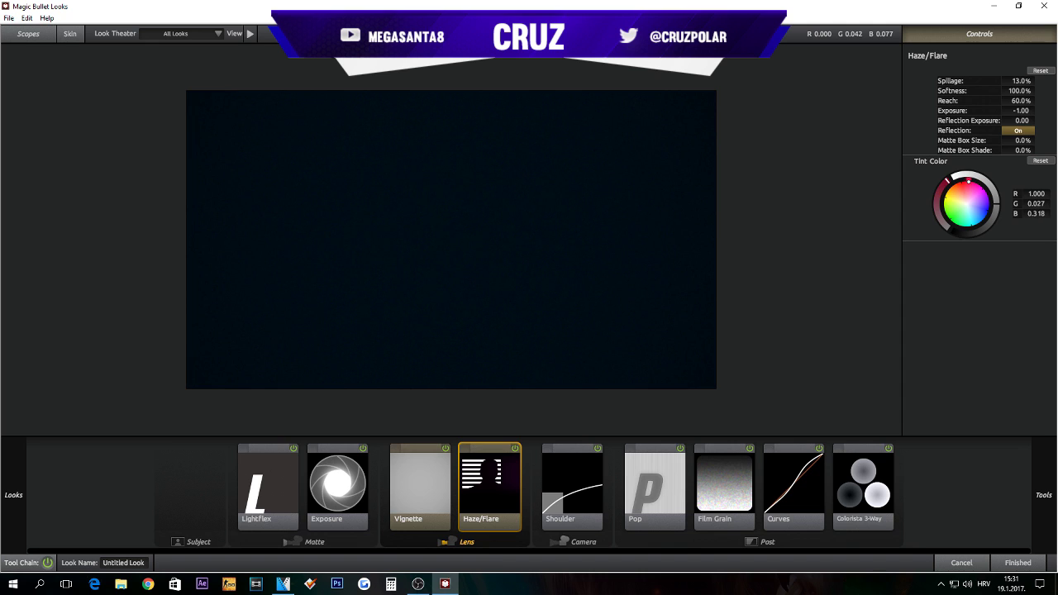
# Set the Film Grain amount to 5% and slightly lower the upper point of the RGB curve
pyautogui.click(734, 481)
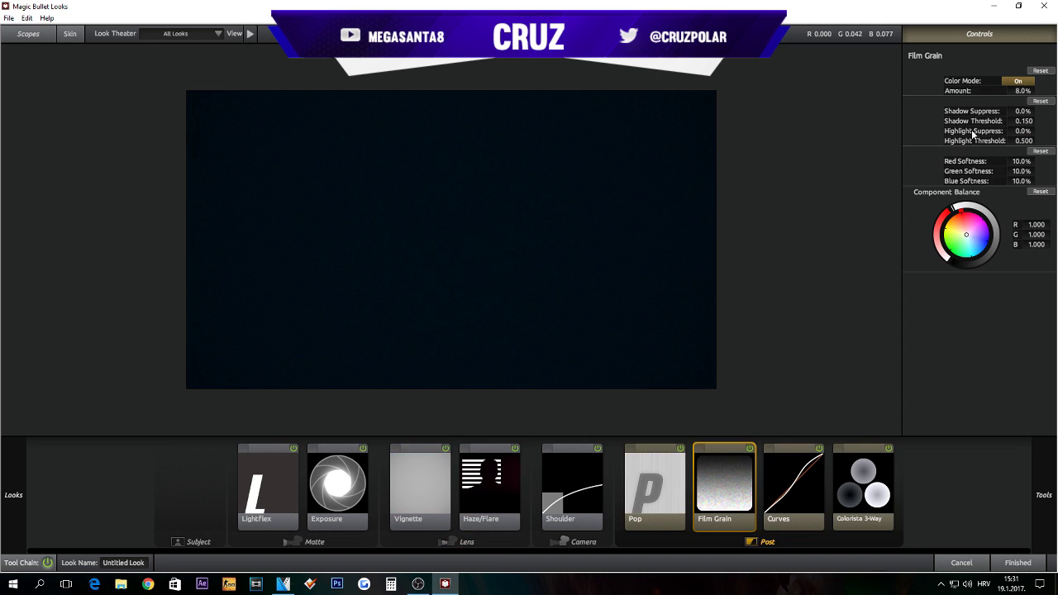
pyautogui.click(1020, 91)
pyautogui.write('5')
pyautogui.press('Return')
pyautogui.click(798, 488)
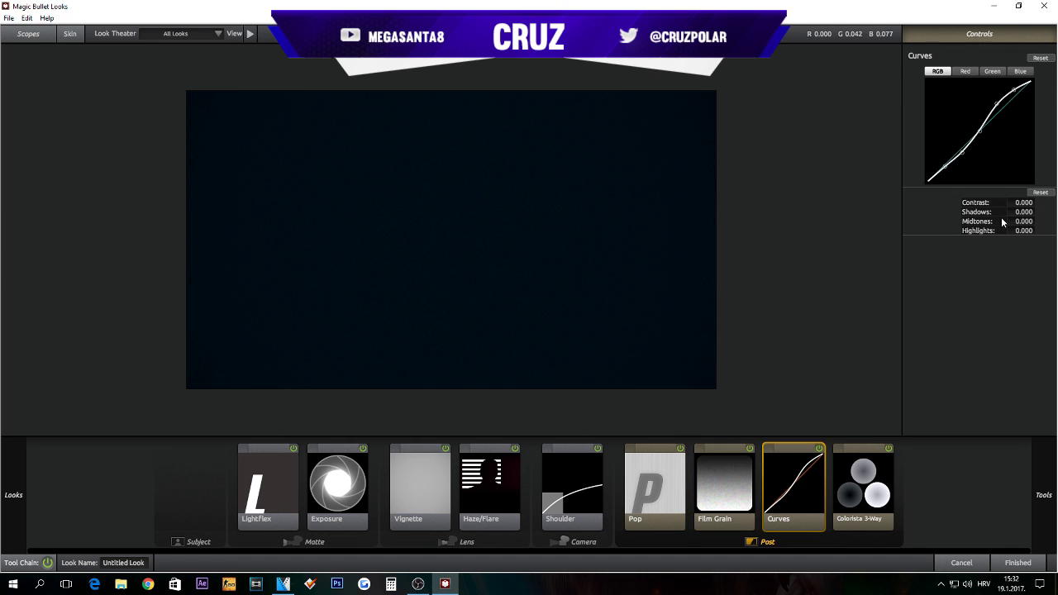
pyautogui.moveTo(997, 98); pyautogui.dragTo(997, 106)
# Shift Colorista 3-Way toward red: highlights 1.004, 0.997, 0.998; midtones 1.001, 1.000, 1.000; shadows 1.000, 0.997, 0.998
pyautogui.click(870, 480)
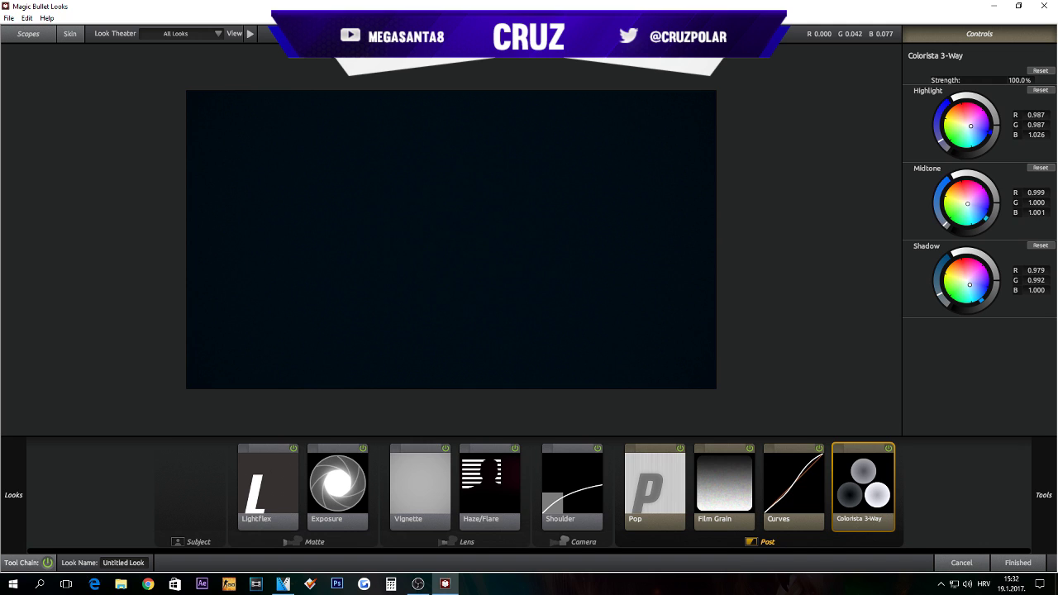
pyautogui.moveTo(968, 203); pyautogui.dragTo(966, 202)
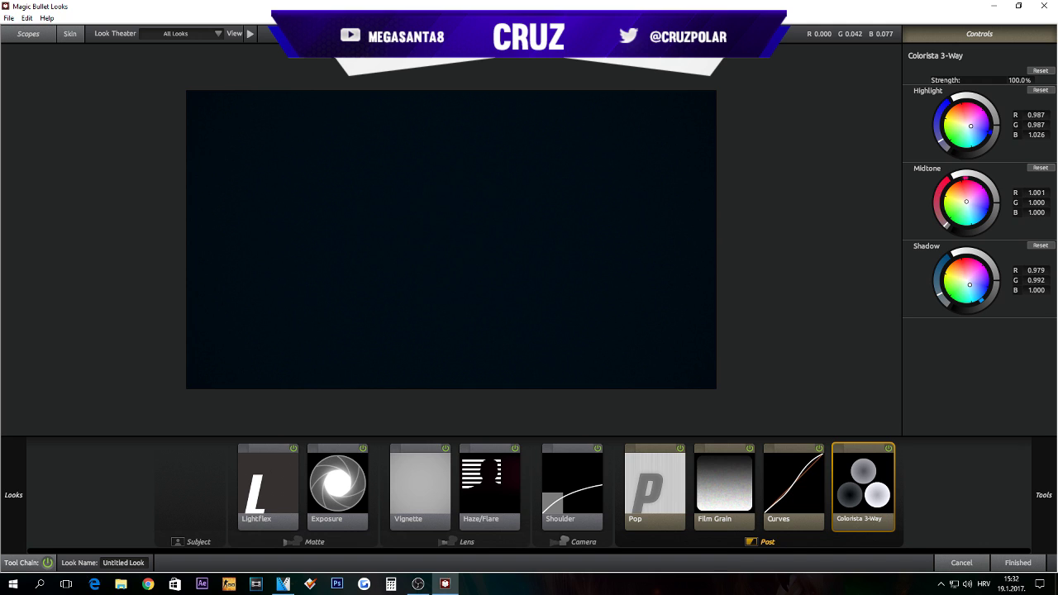
pyautogui.moveTo(970, 284); pyautogui.dragTo(968, 279)
pyautogui.moveTo(970, 125); pyautogui.dragTo(968, 124)
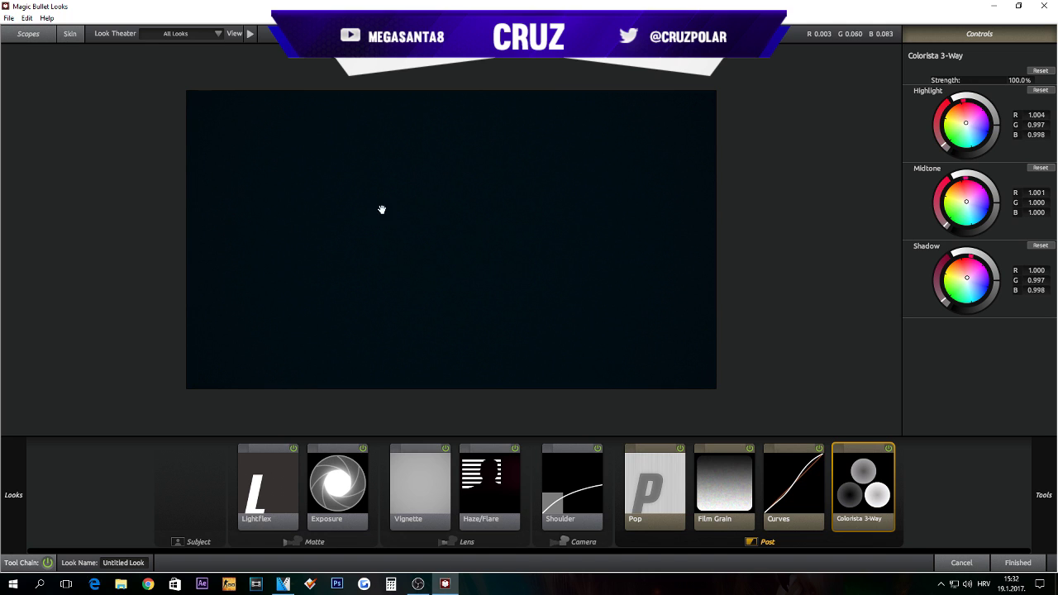
# Set the Haze/Flare spillage to 20.0% and apply the revised look in VEGAS Pro
pyautogui.click(500, 488)
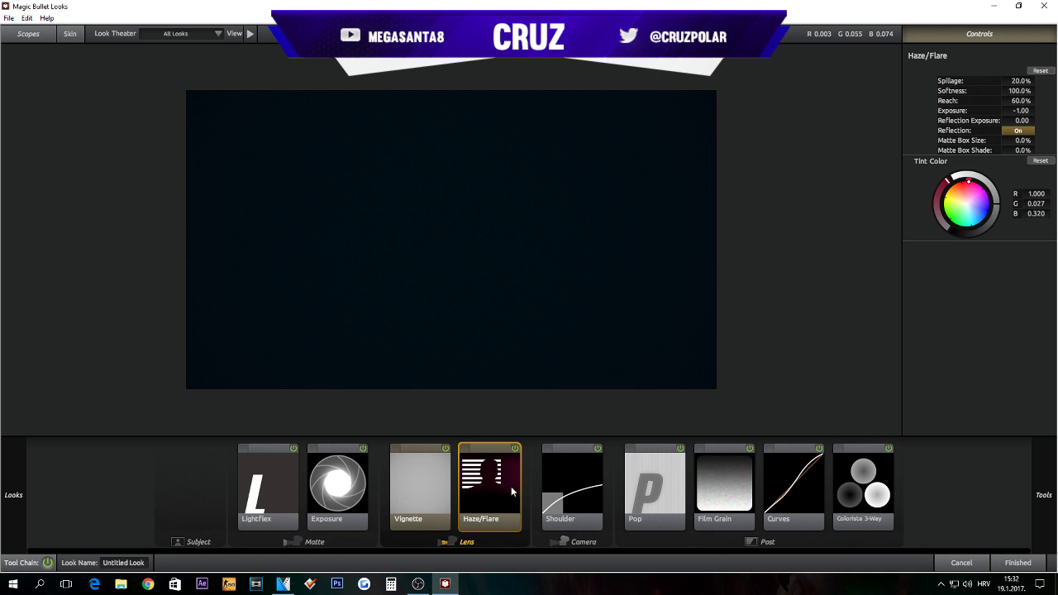
pyautogui.click(294, 490)
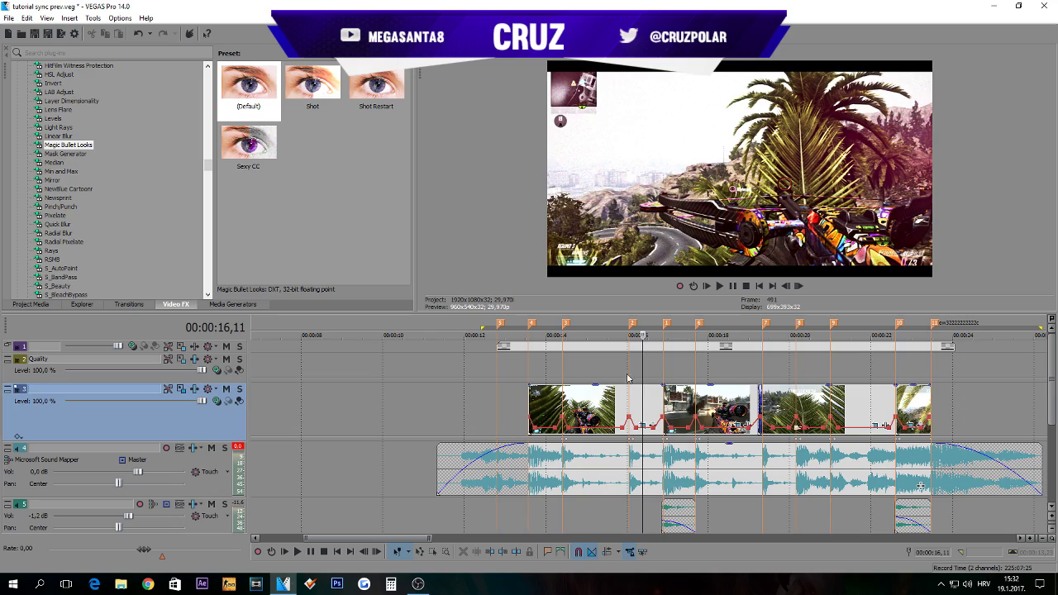
# Play the graded montage from about 00:00:14,27 through the round-ending killcam to review the revised look in motion
pyautogui.click(613, 361)
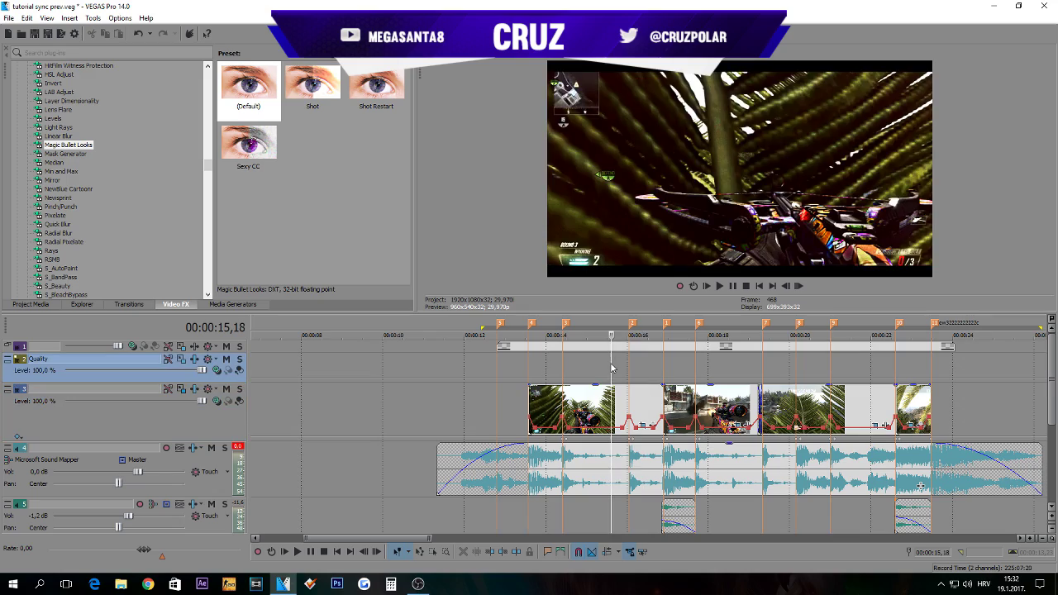
pyautogui.click(584, 358)
pyautogui.press('space')
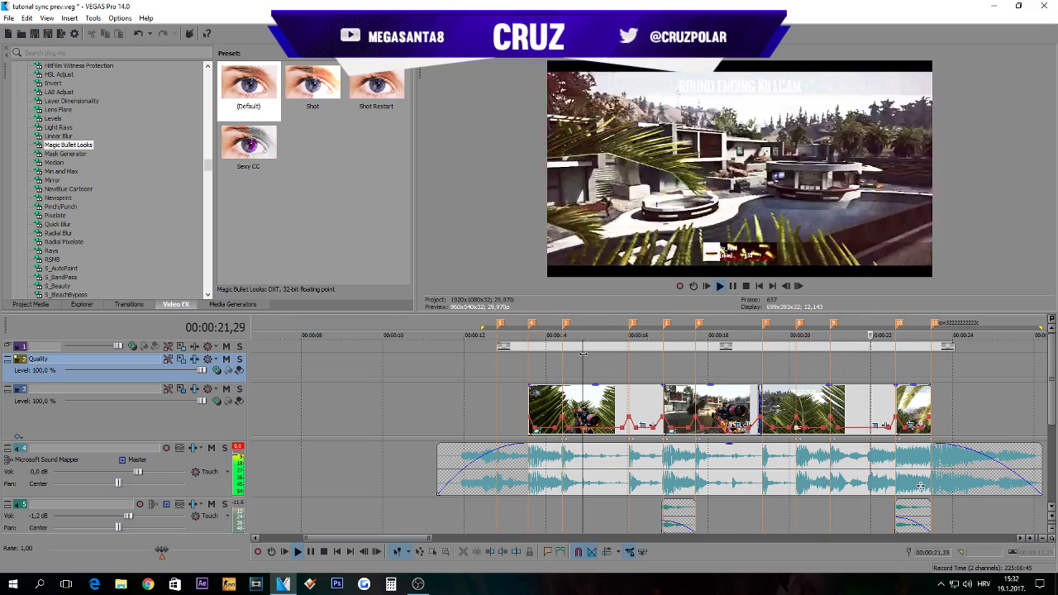
pyautogui.press('space')
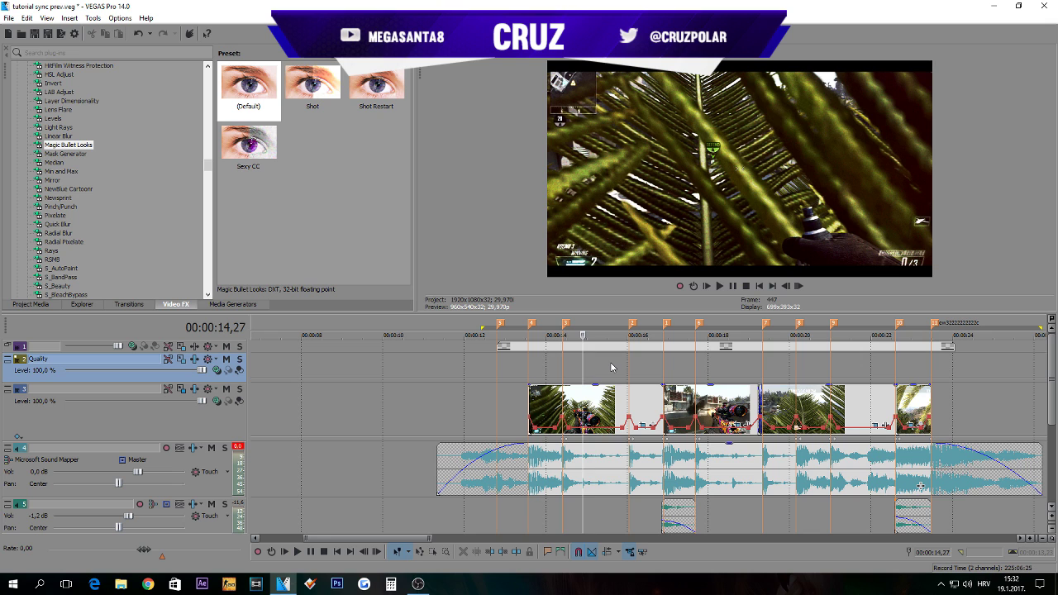
# Examine the grade on still frames at the beat markers, from the opening clip through to the final clip near 00:00:22,23
pyautogui.click(562, 369)
pyautogui.click(554, 370)
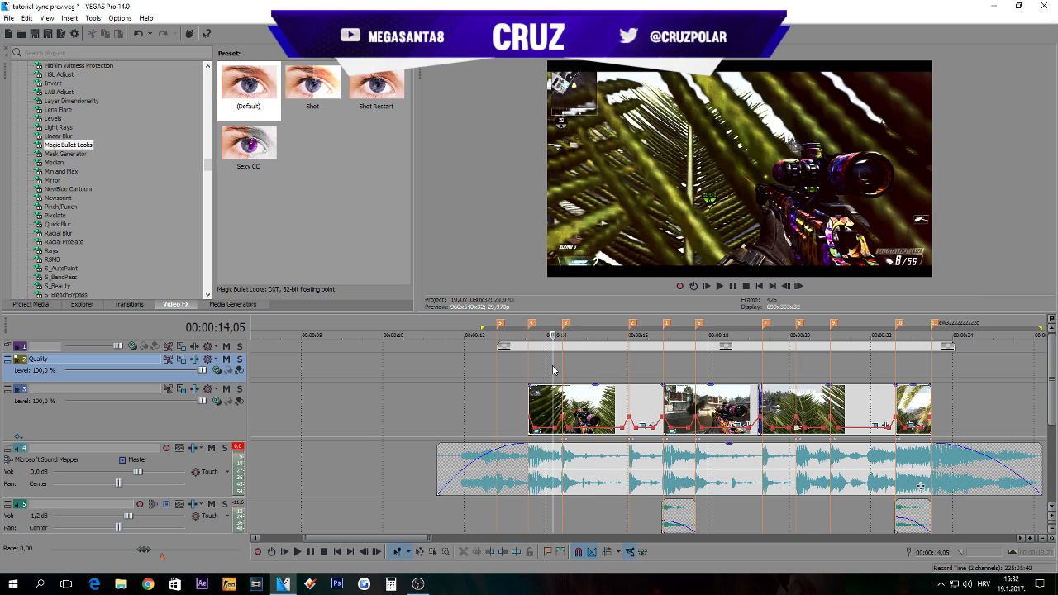
pyautogui.click(536, 364)
pyautogui.click(530, 365)
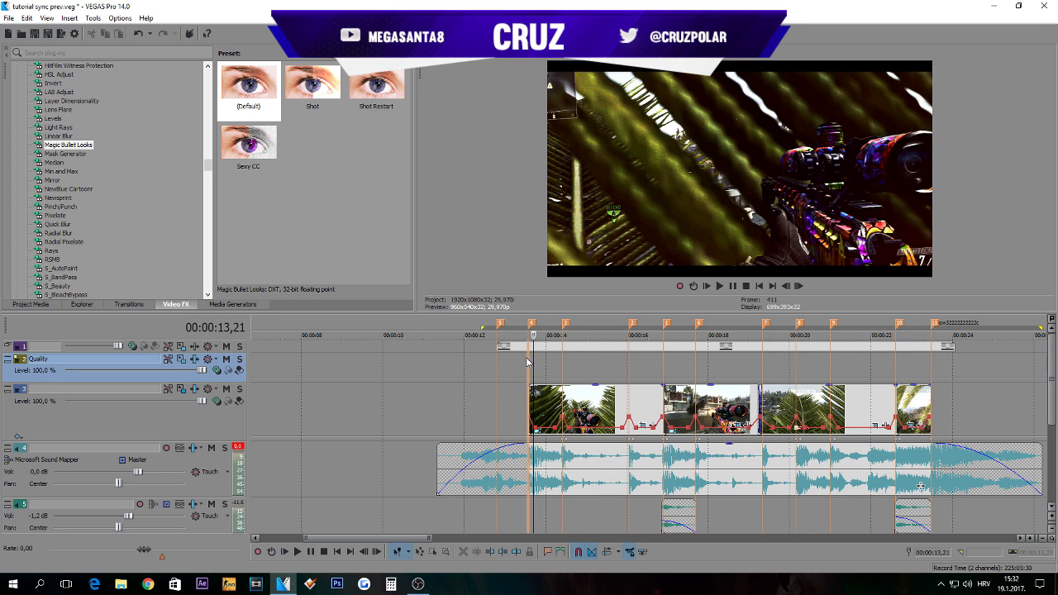
pyautogui.click(563, 371)
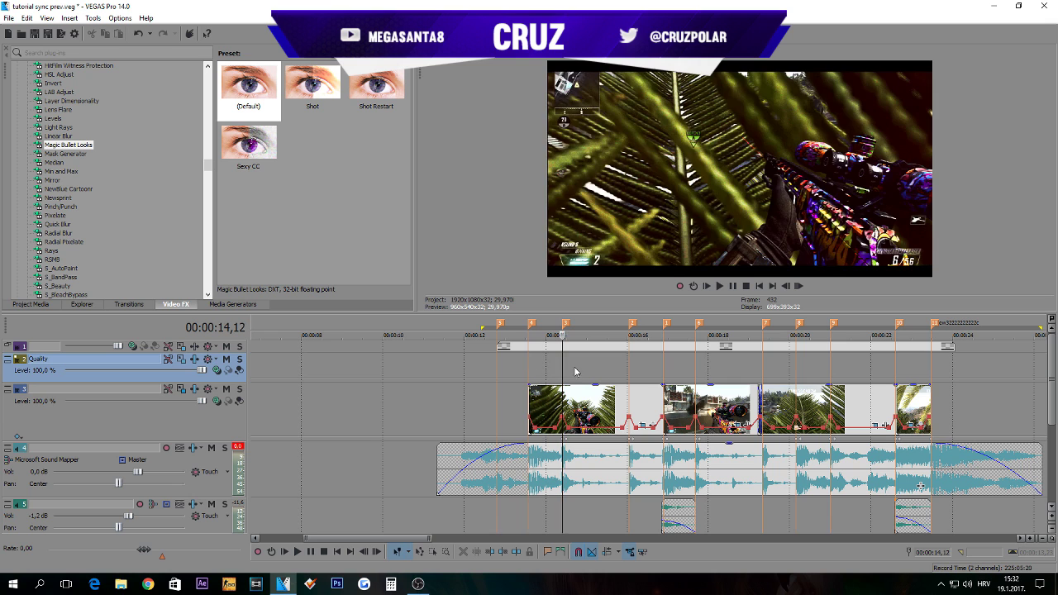
pyautogui.click(630, 371)
pyautogui.click(664, 372)
pyautogui.click(700, 367)
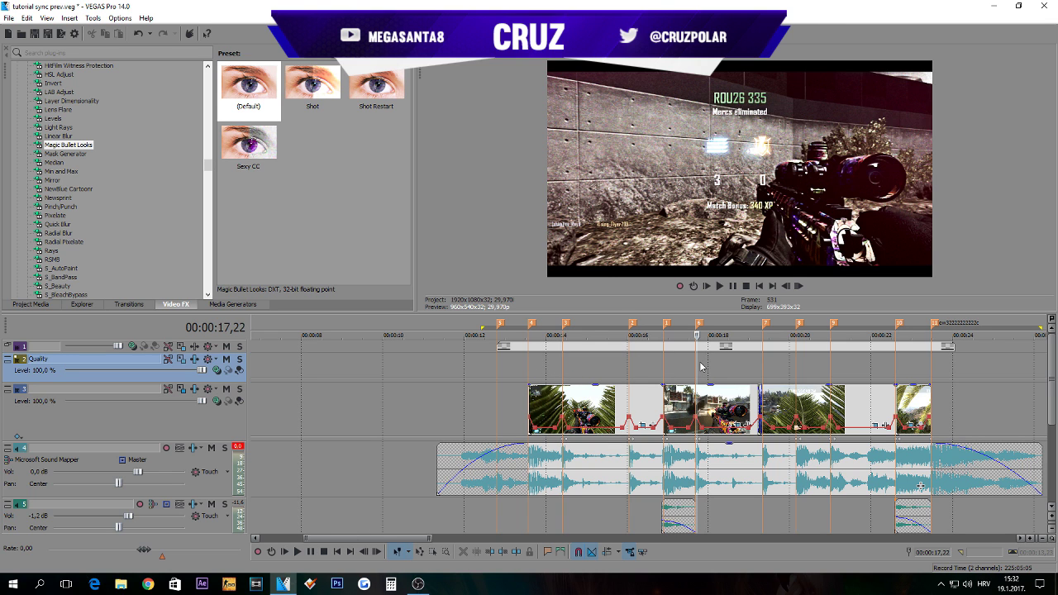
pyautogui.click(763, 368)
pyautogui.click(796, 369)
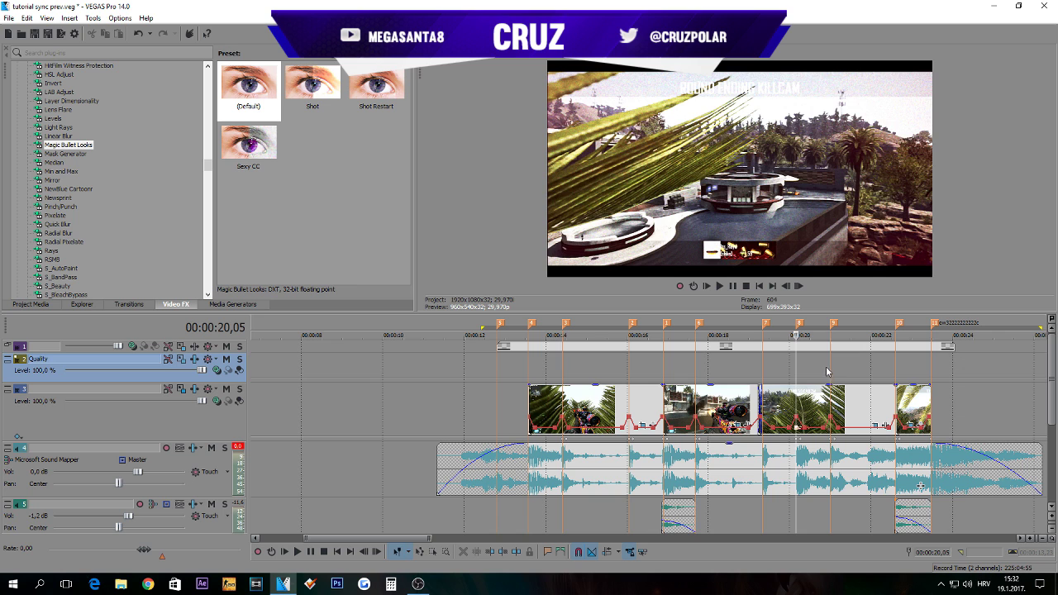
pyautogui.click(833, 372)
pyautogui.click(865, 373)
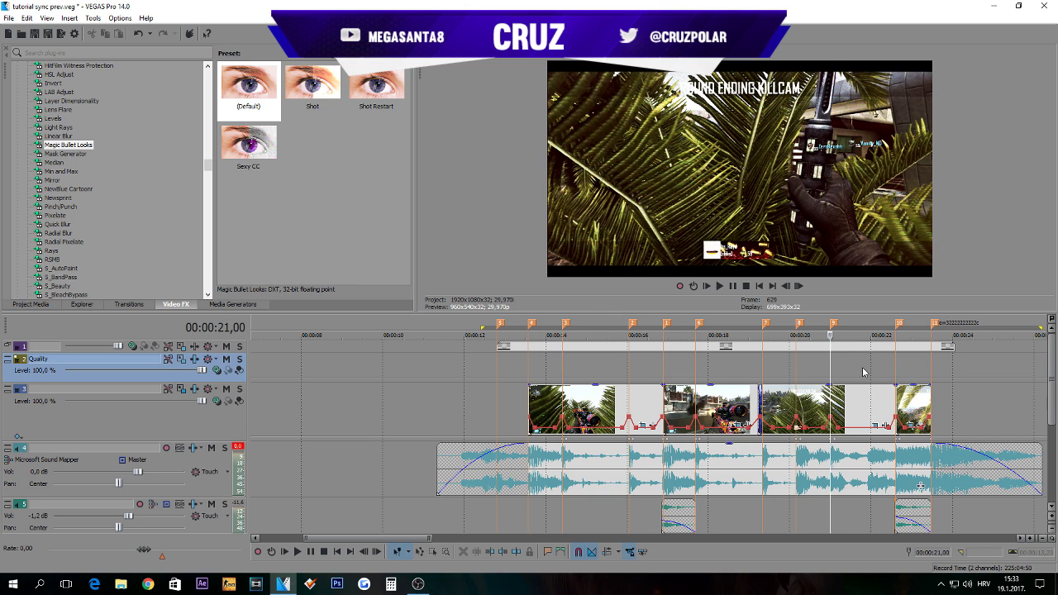
pyautogui.click(881, 371)
pyautogui.click(894, 370)
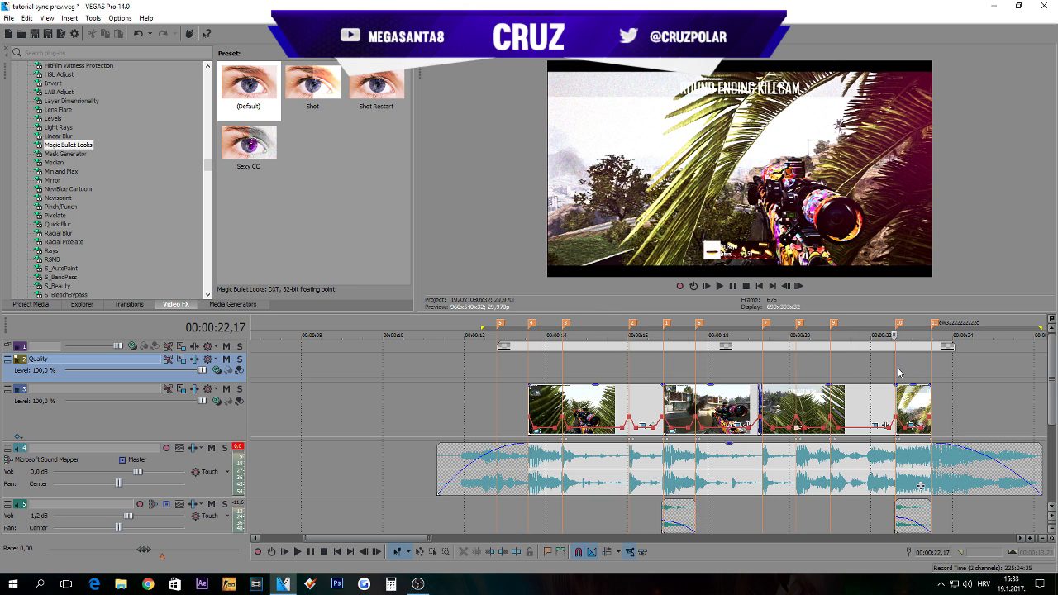
pyautogui.click(899, 371)
pyautogui.click(902, 371)
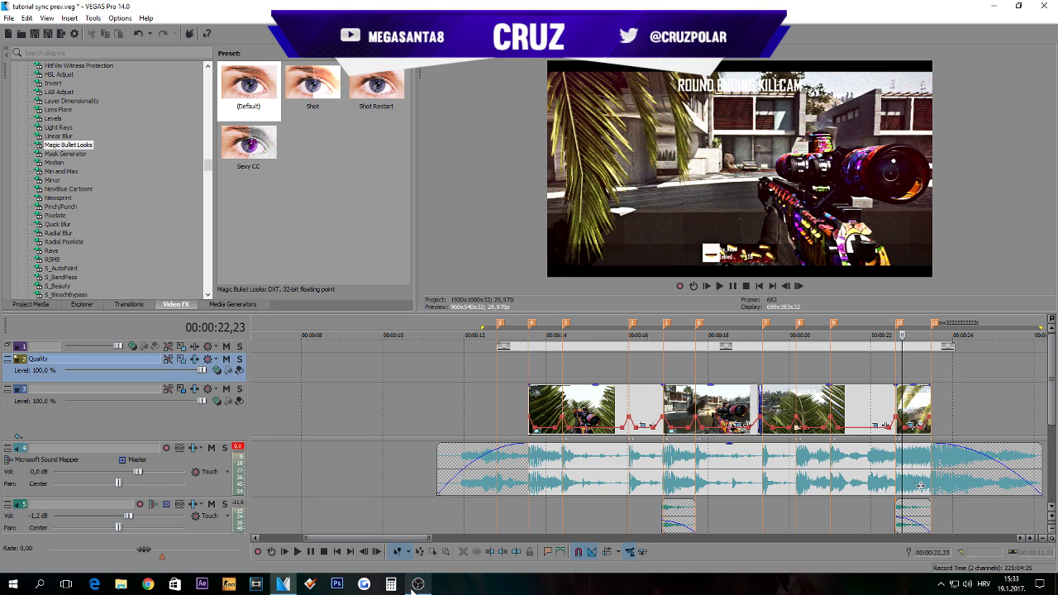
pyautogui.click(416, 585)
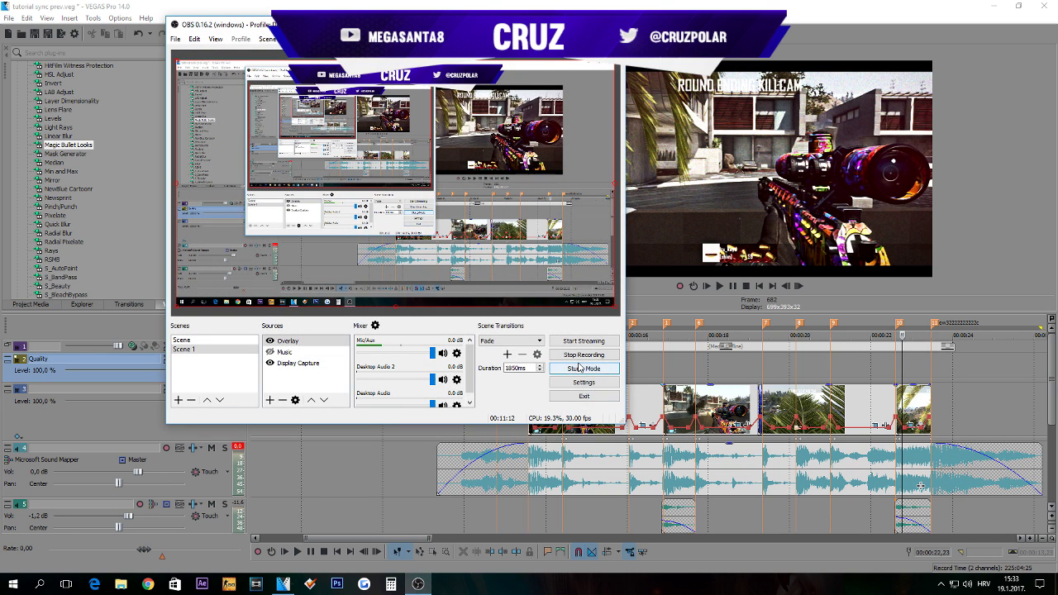